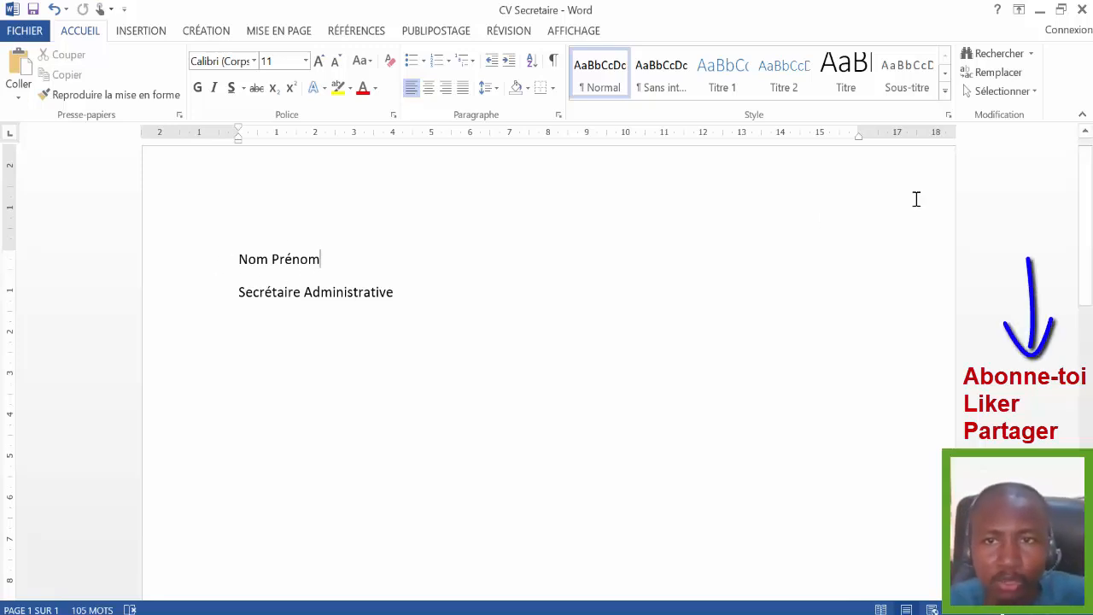
- Set the top page margin to 0,5 cm in the custom margins settings
scroll(1085, 178, "up", 1)
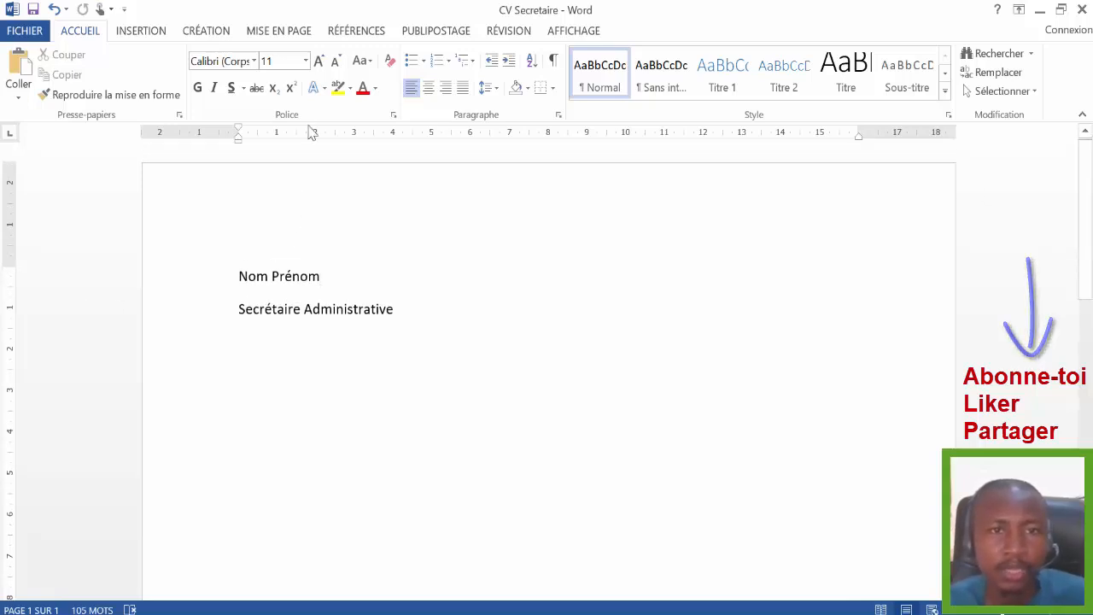
left_click(273, 33)
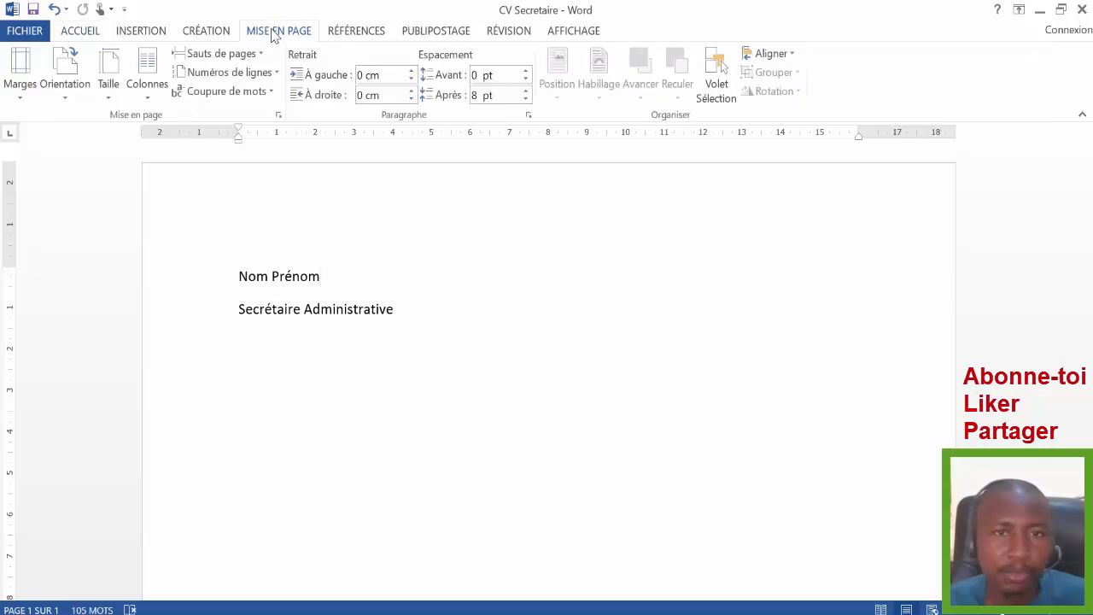
left_click(21, 90)
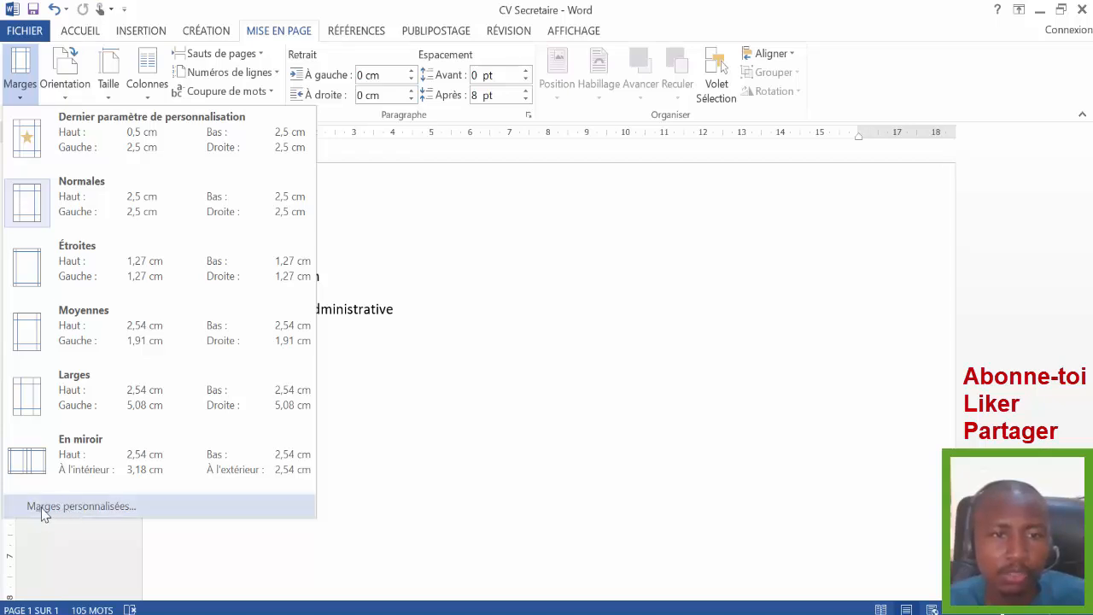
key("Escape")
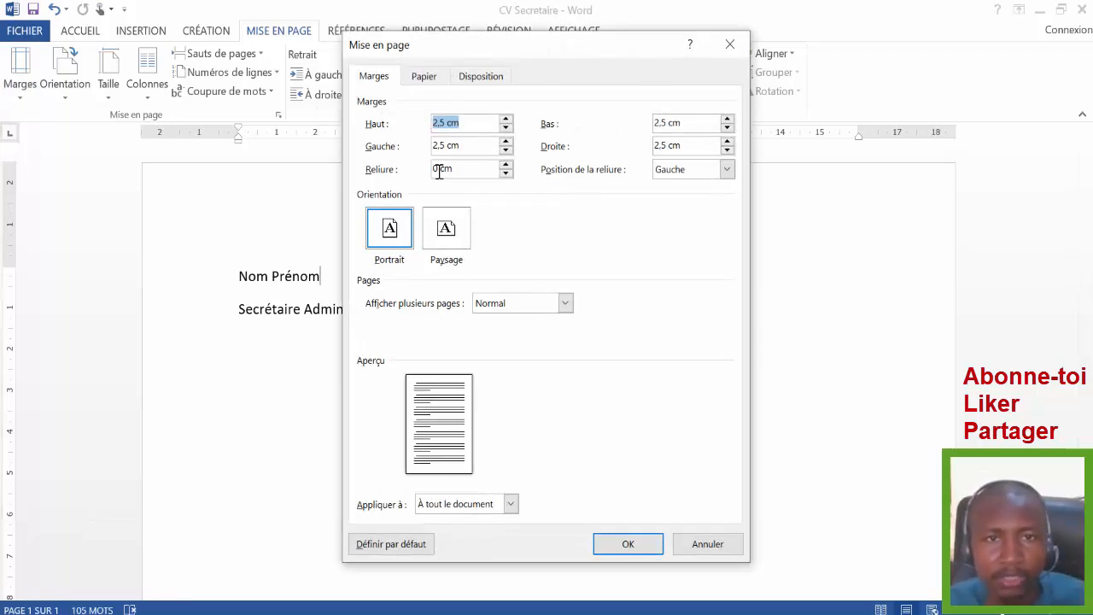
left_click(438, 124)
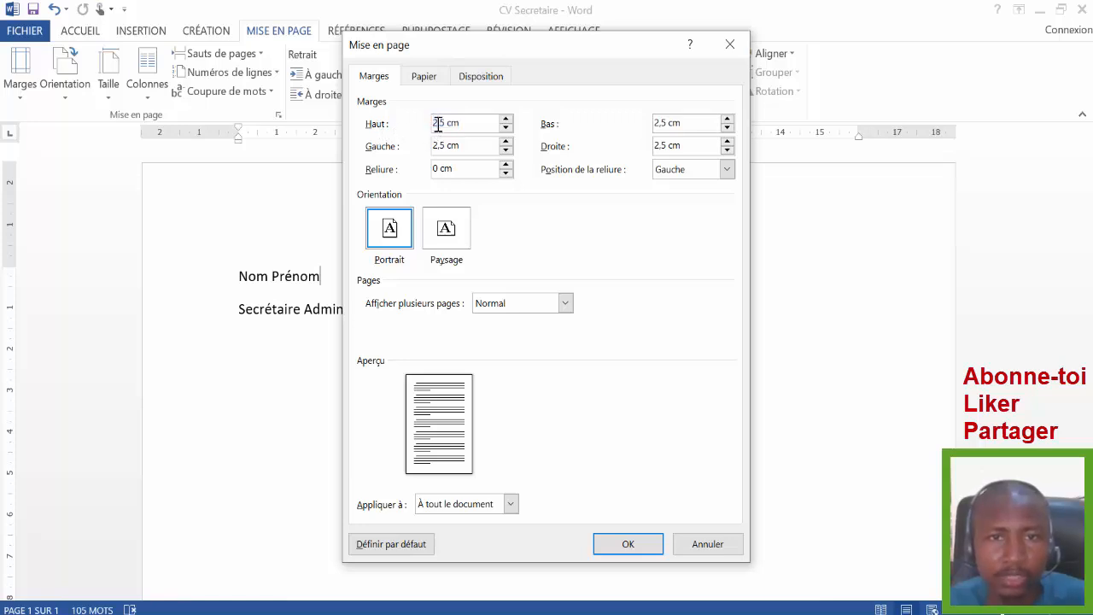
key("BackSpace")
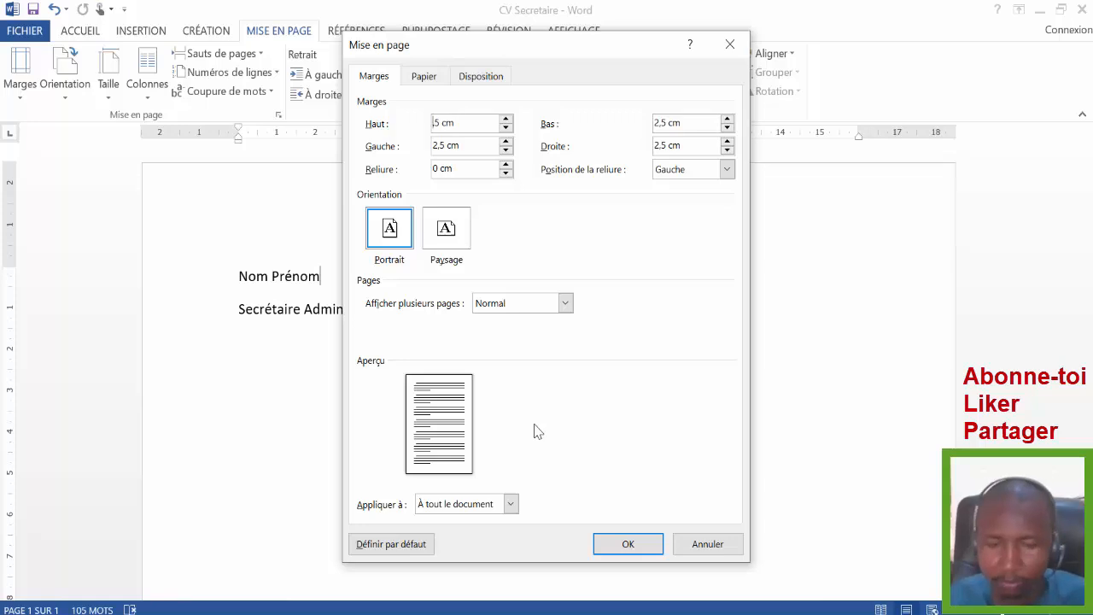
type("0")
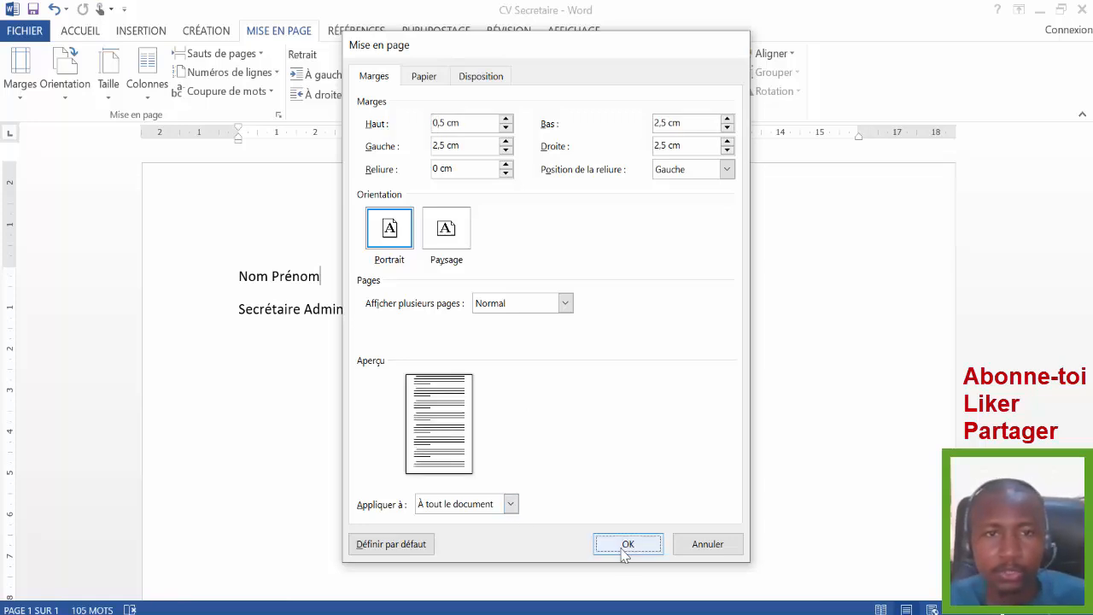
left_click(626, 551)
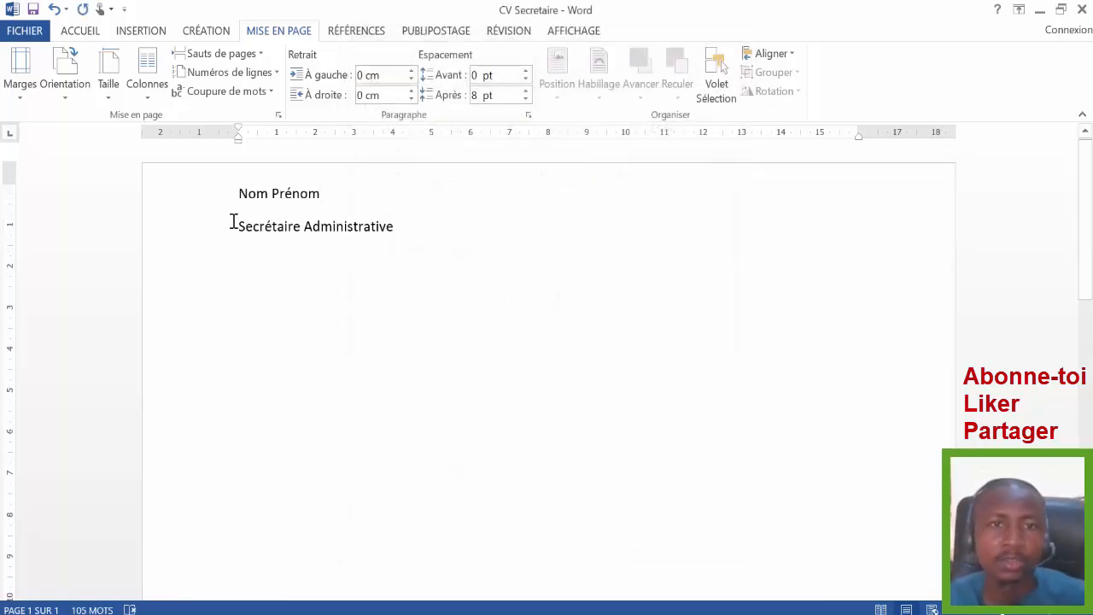
- Replace 'Nom Prénom' with the candidate's full name in capitals and centre it and 'Secrétaire Administrative'
left_click(83, 34)
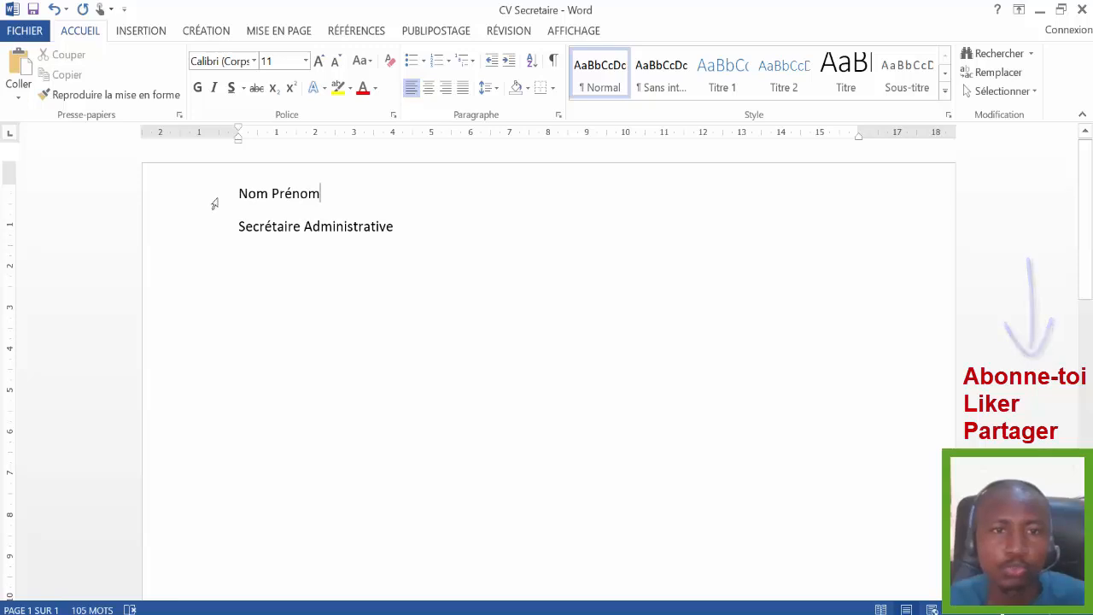
left_click(429, 88)
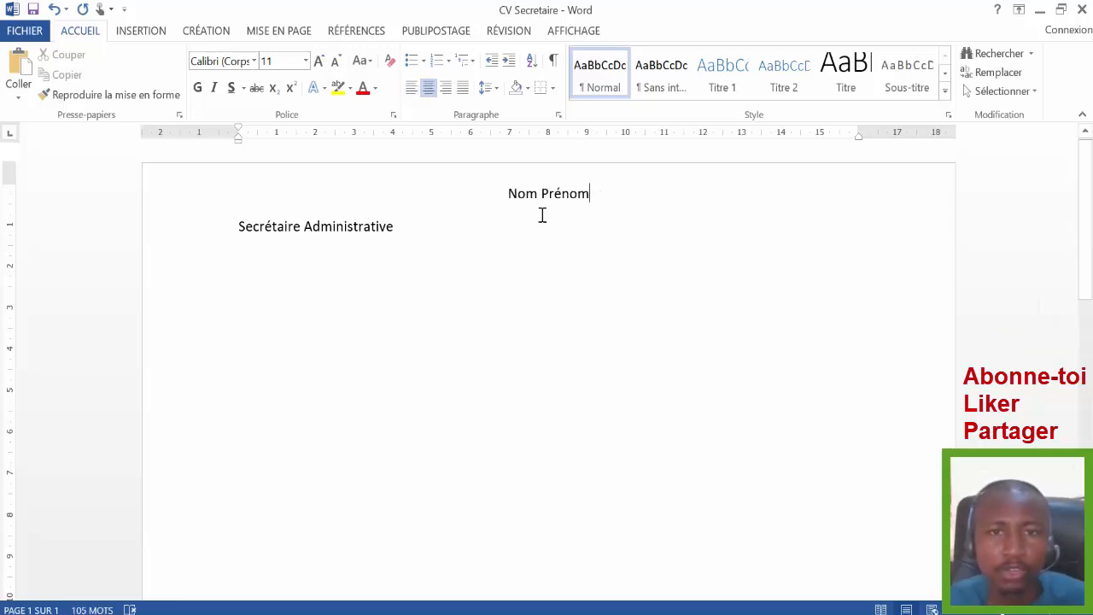
key("BackSpace")
key("BackSpace")
key("BackSpace")
key("BackSpace")
key("BackSpace")
key("BackSpace")
key("BackSpace")
key("BackSpace")
key("BackSpace")
key("BackSpace")
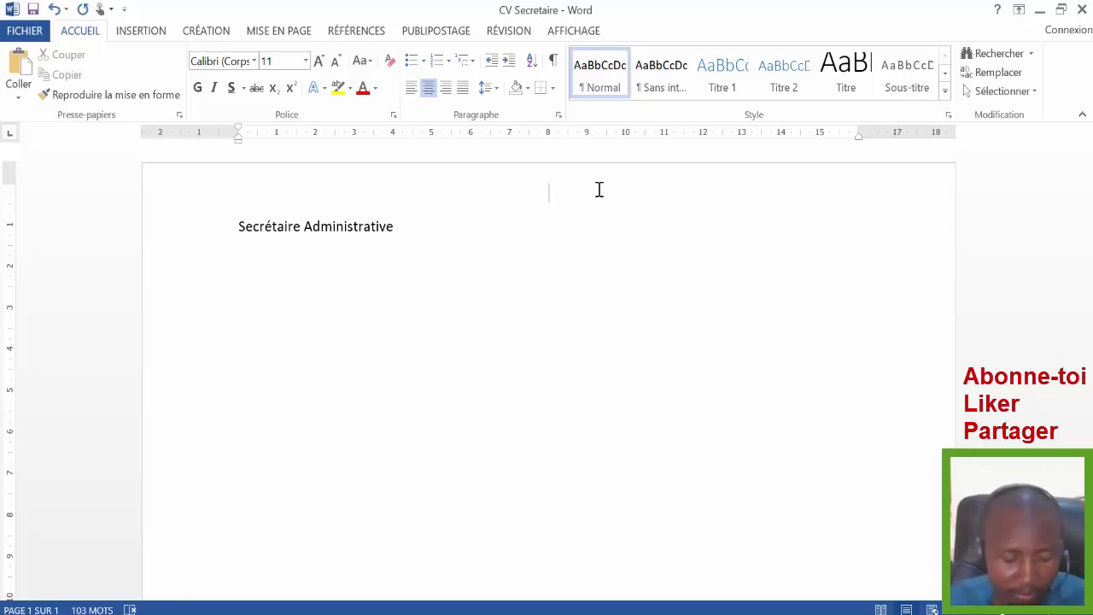
key("Caps_Lock")
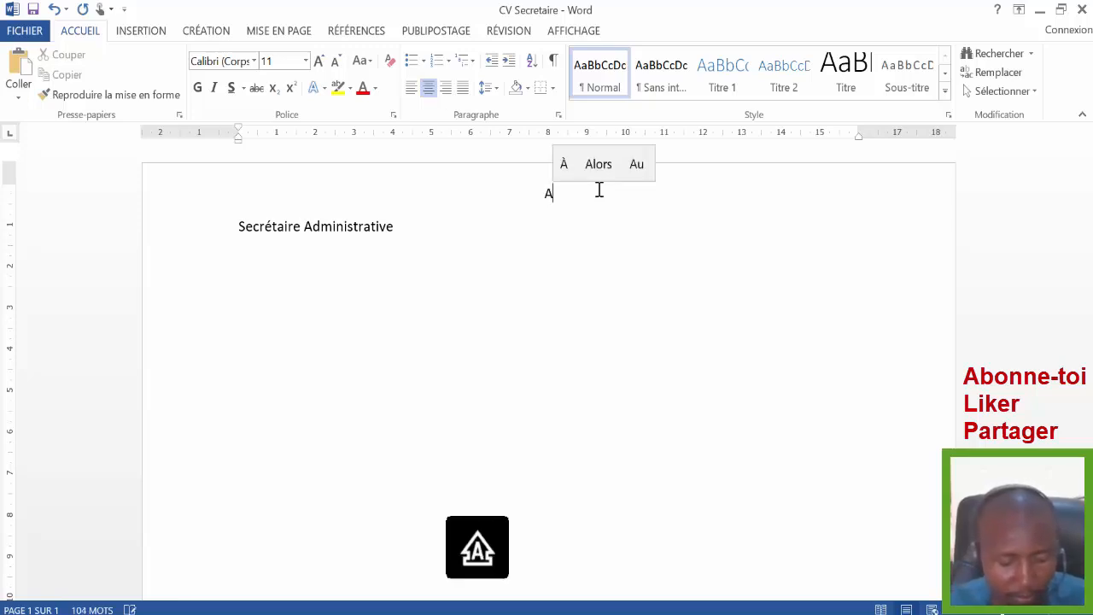
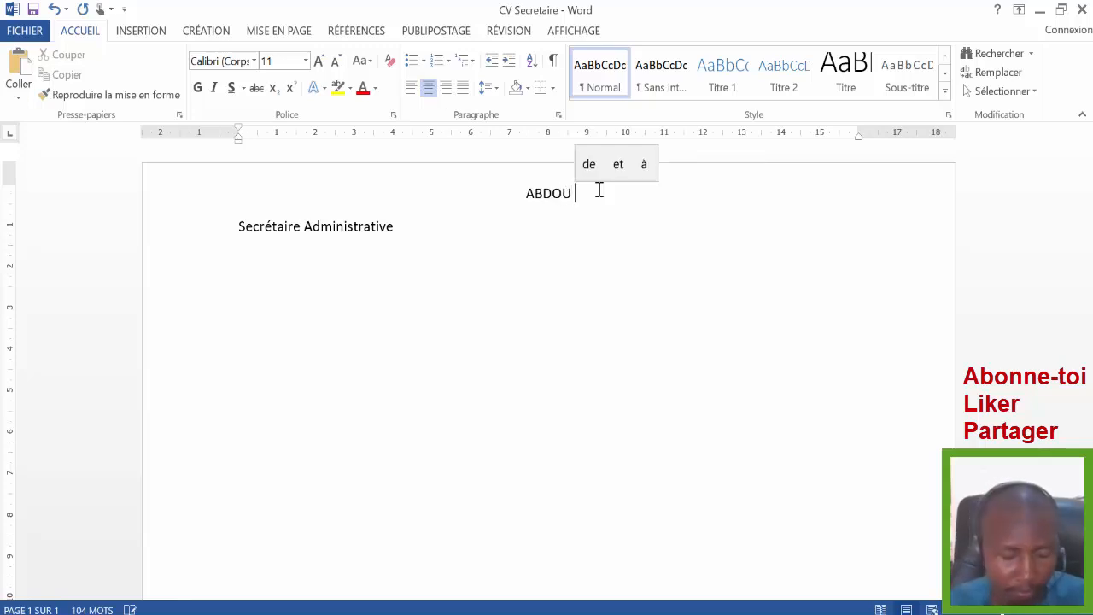
key("Caps_Lock")
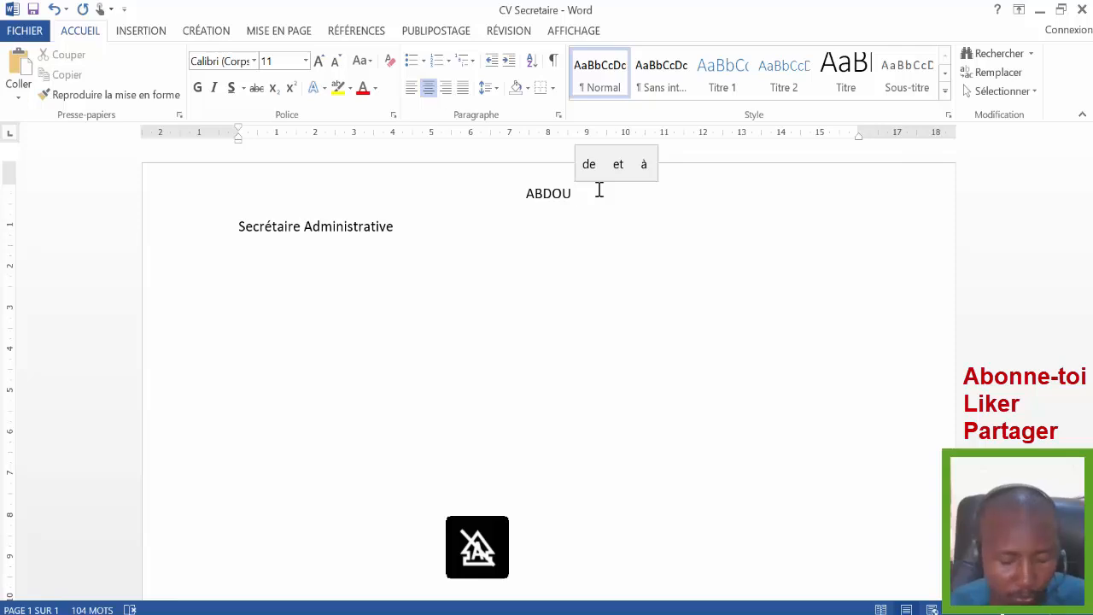
key("Caps_Lock")
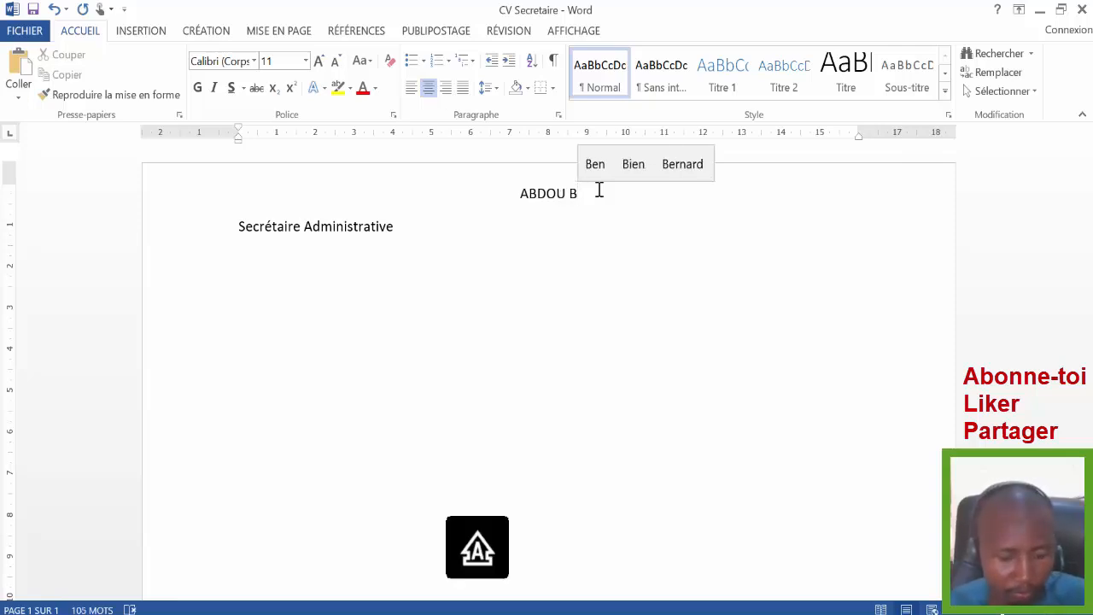
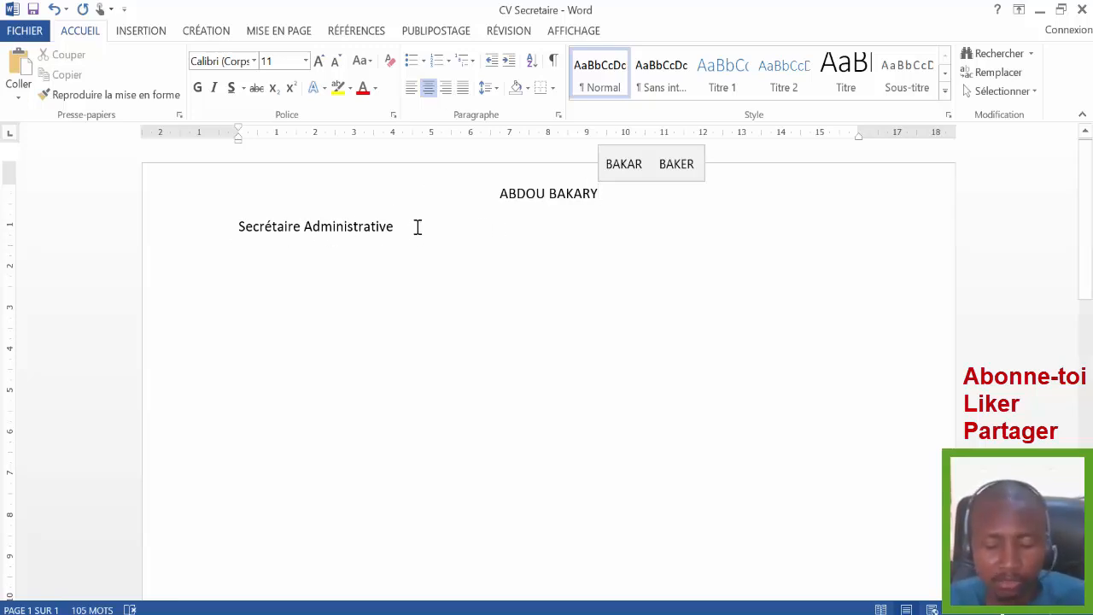
left_click(235, 226)
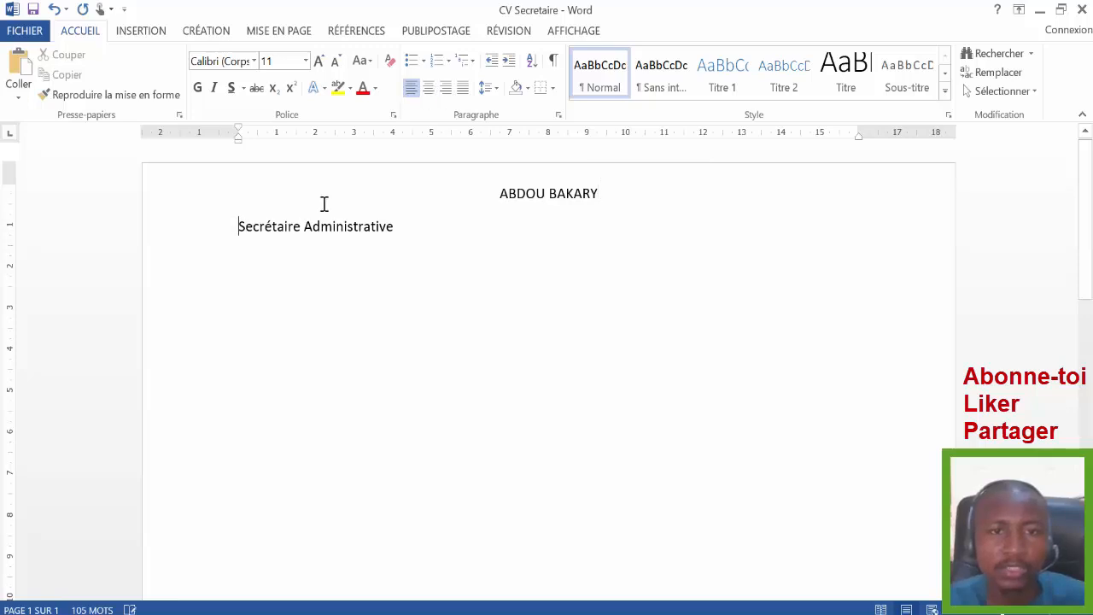
left_click(430, 89)
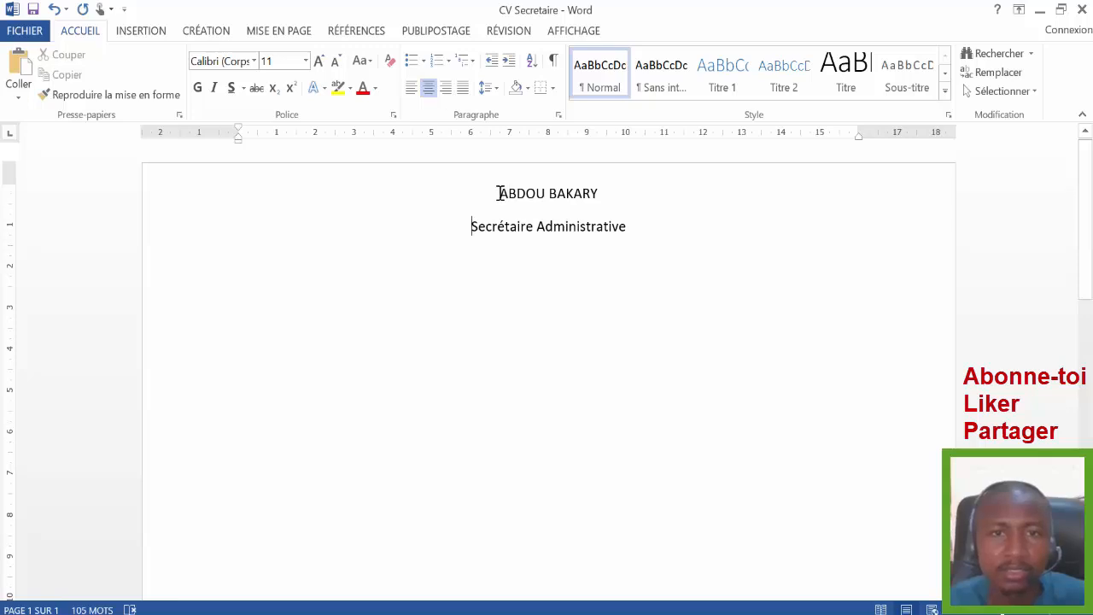
- Remove the space after the name and job title paragraphs
left_click_drag(499, 193, 595, 226)
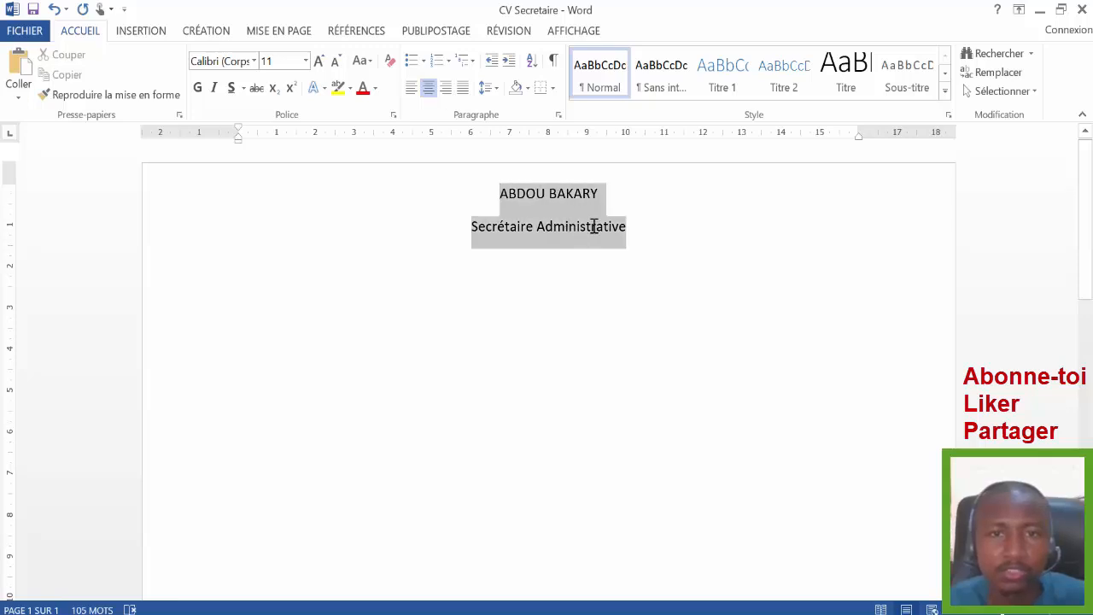
left_click(487, 88)
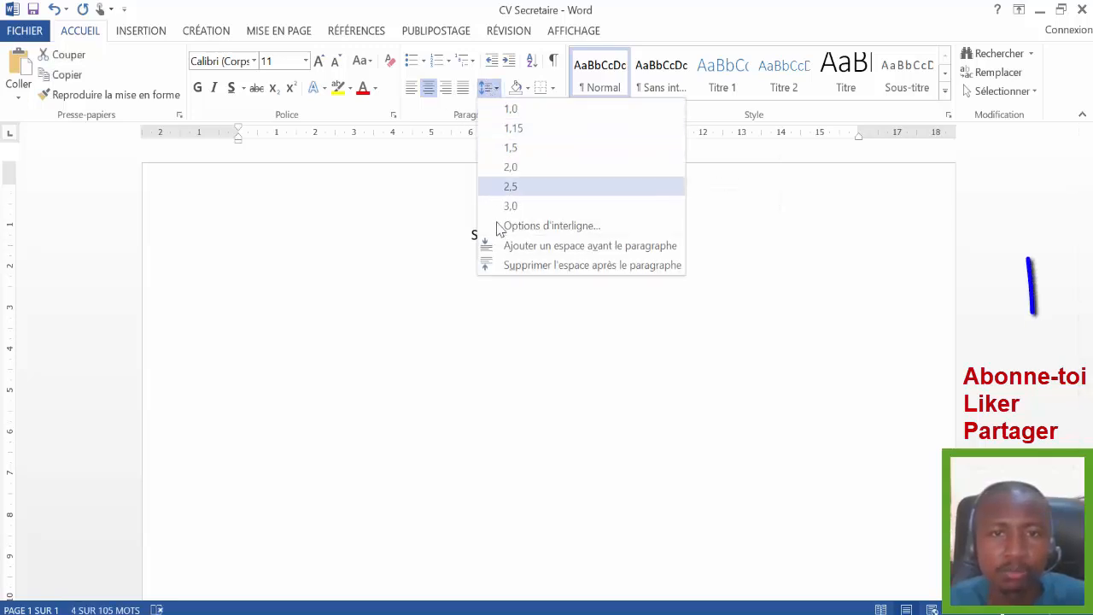
left_click(568, 265)
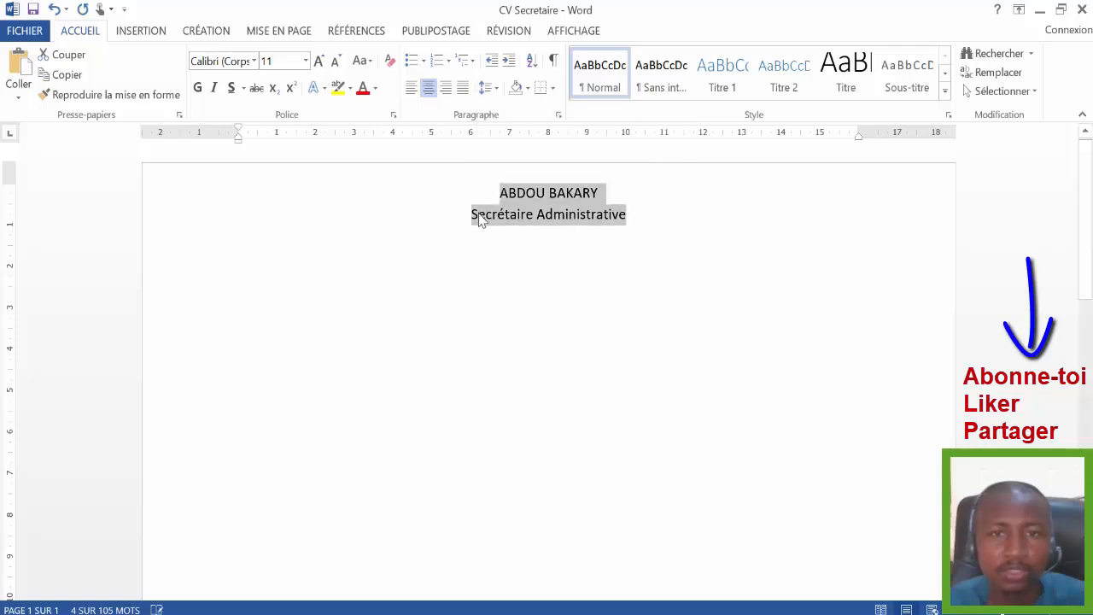
left_click(548, 196)
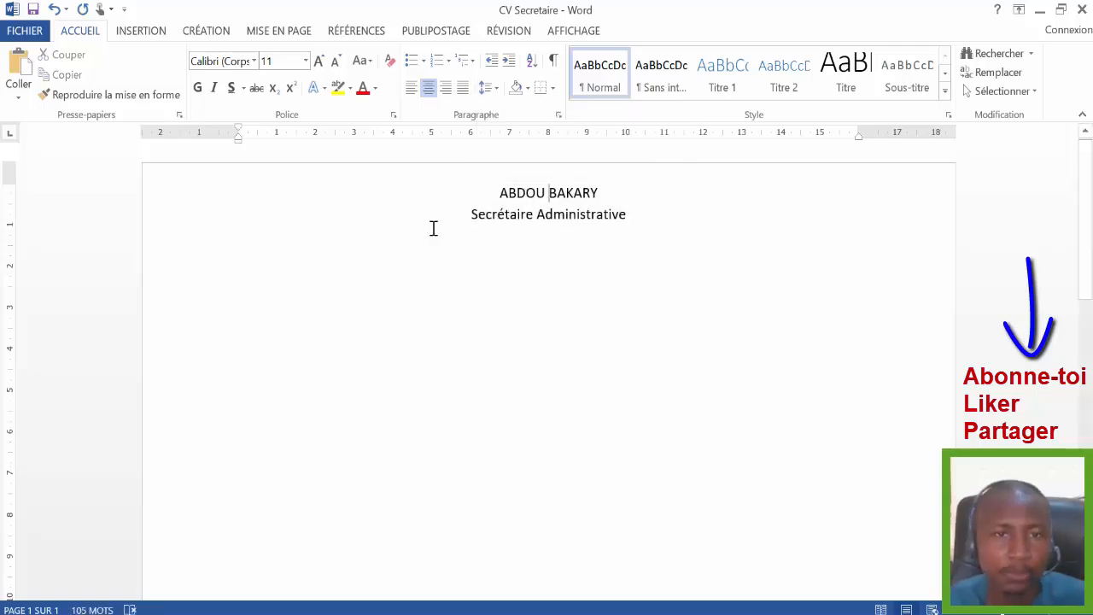
- Make the candidate's name bold at size 16
left_click_drag(492, 195, 606, 195)
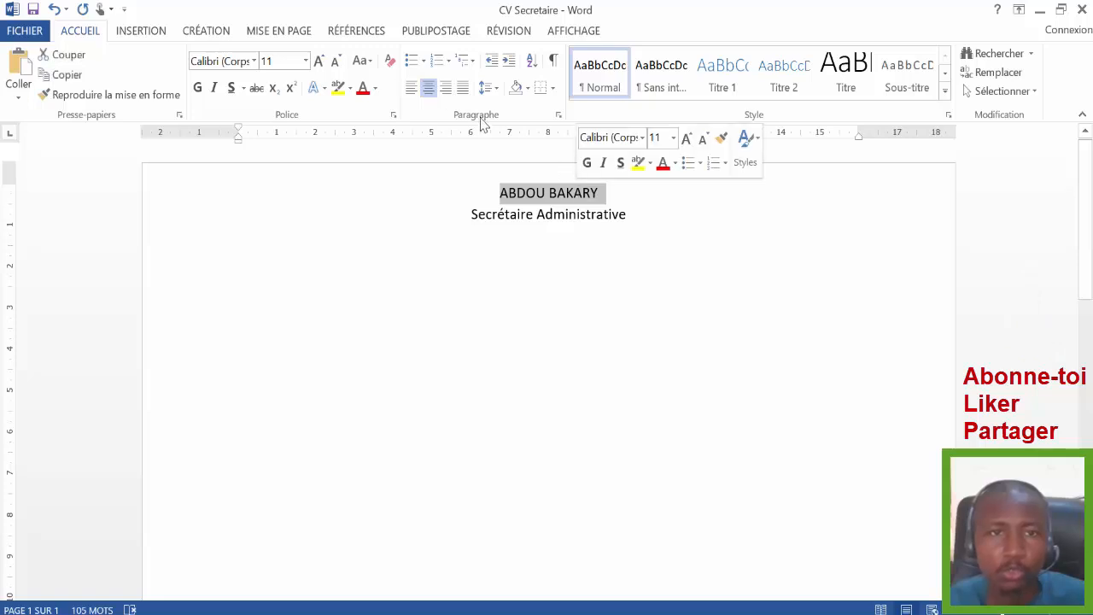
left_click(304, 61)
left_click(277, 189)
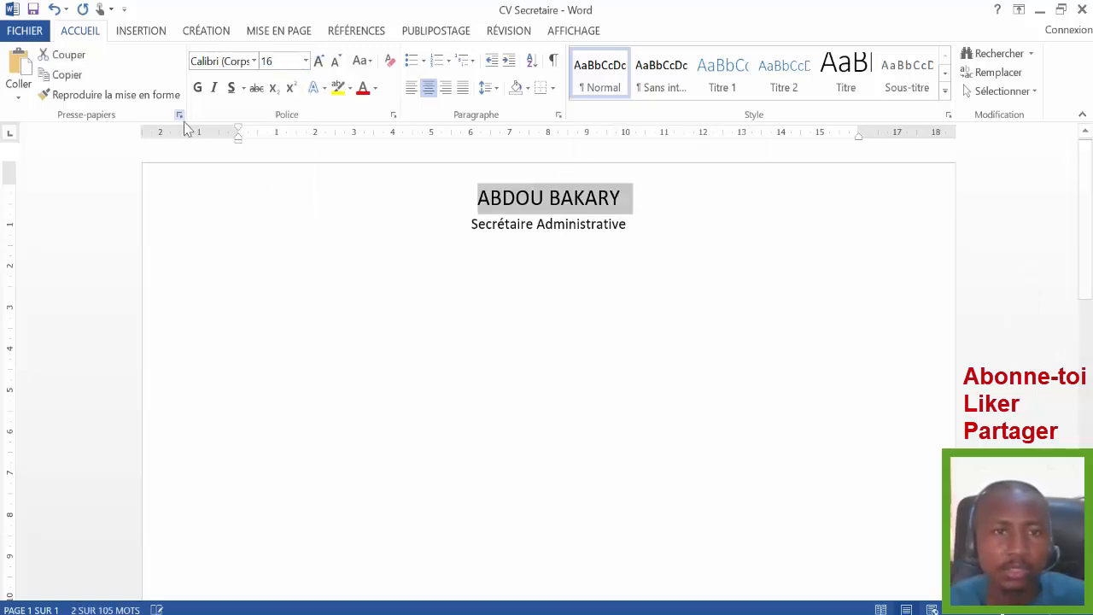
left_click(200, 92)
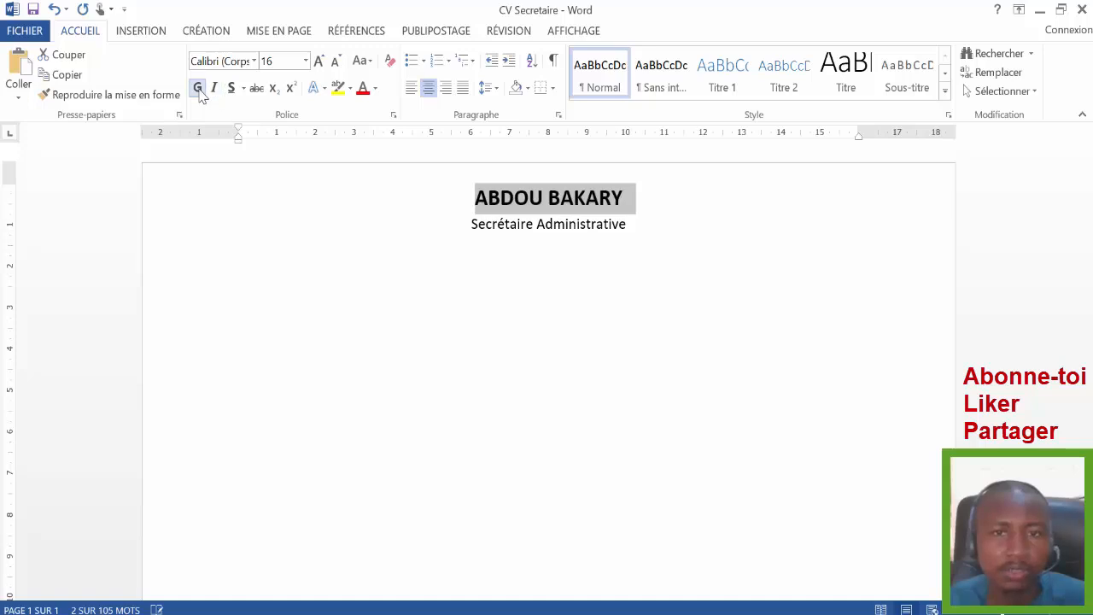
left_click(459, 288)
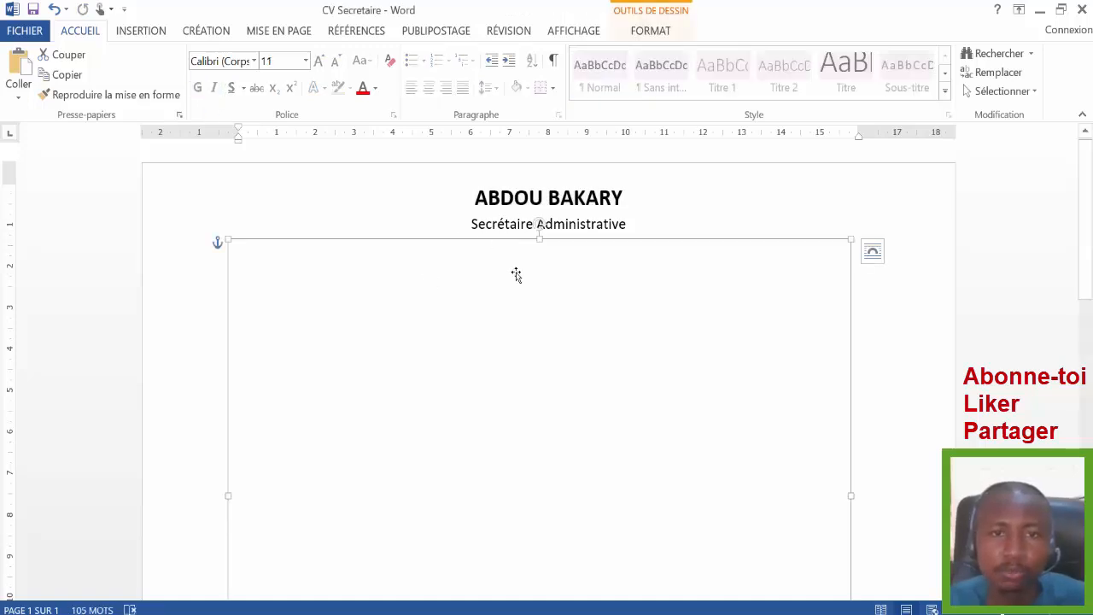
- Lower the blank canvas's top edge to reveal the 'Informations Personnel' heading and contact line
left_click(630, 224)
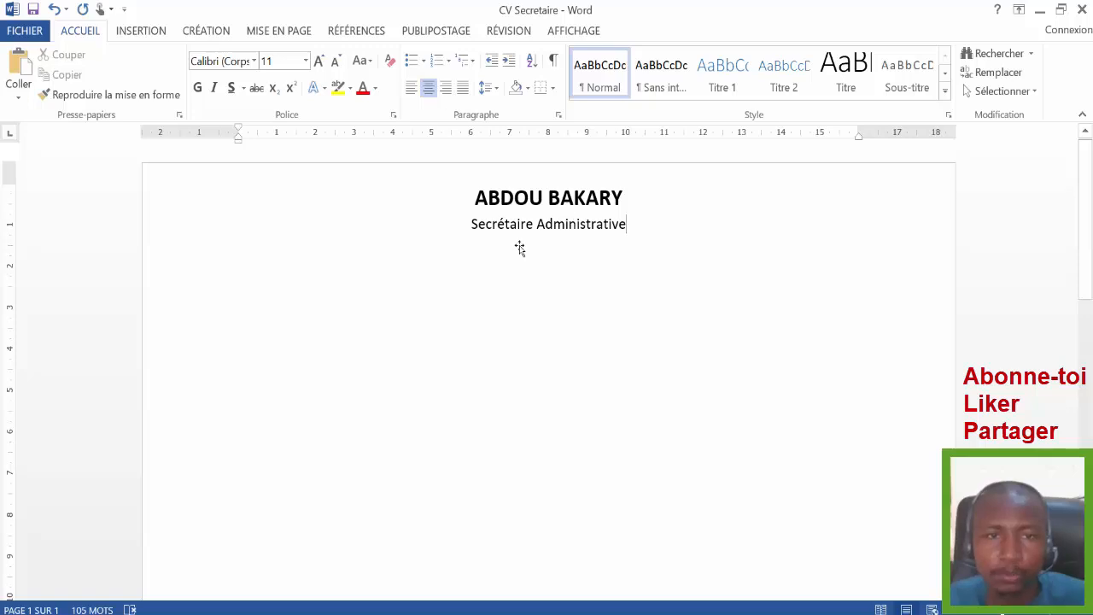
left_click(454, 288)
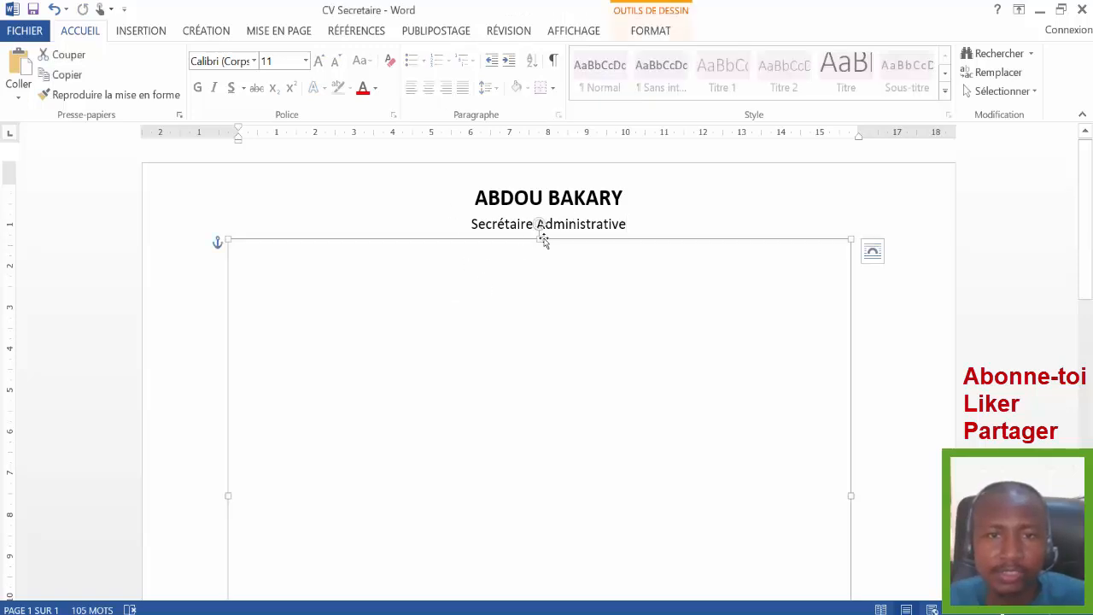
left_click(539, 232)
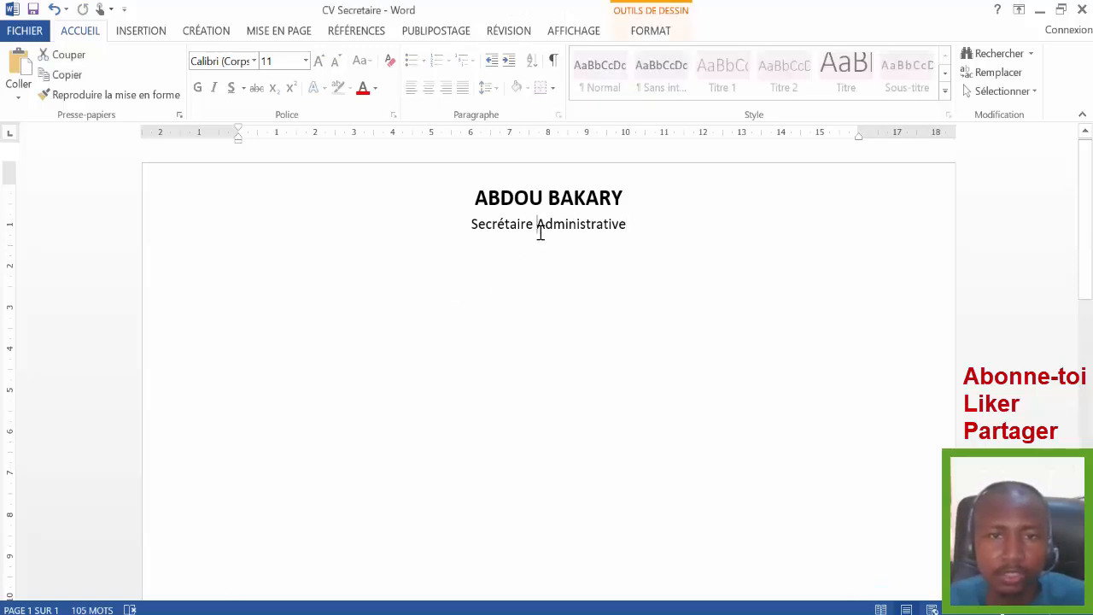
left_click(524, 297)
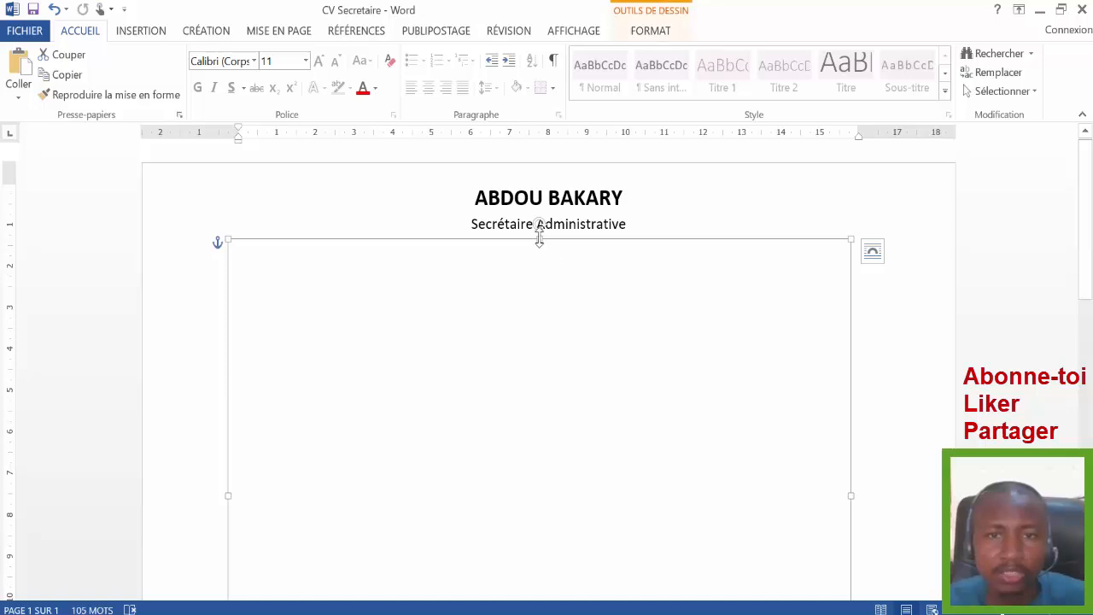
left_click_drag(539, 239, 534, 304)
scroll(468, 320, "down", 3)
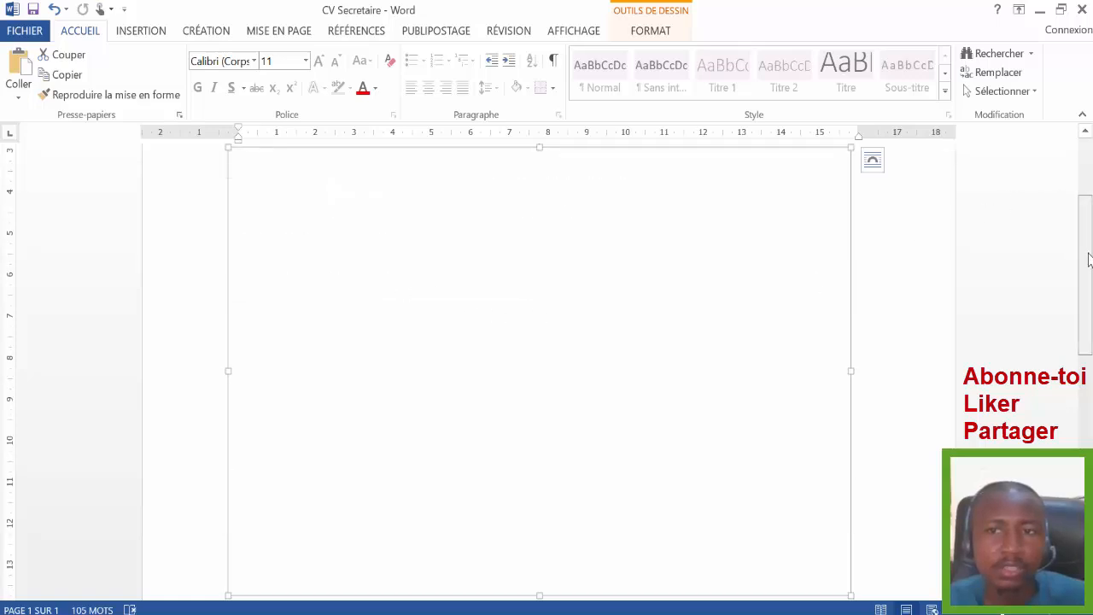
scroll(1089, 258, "up", 3)
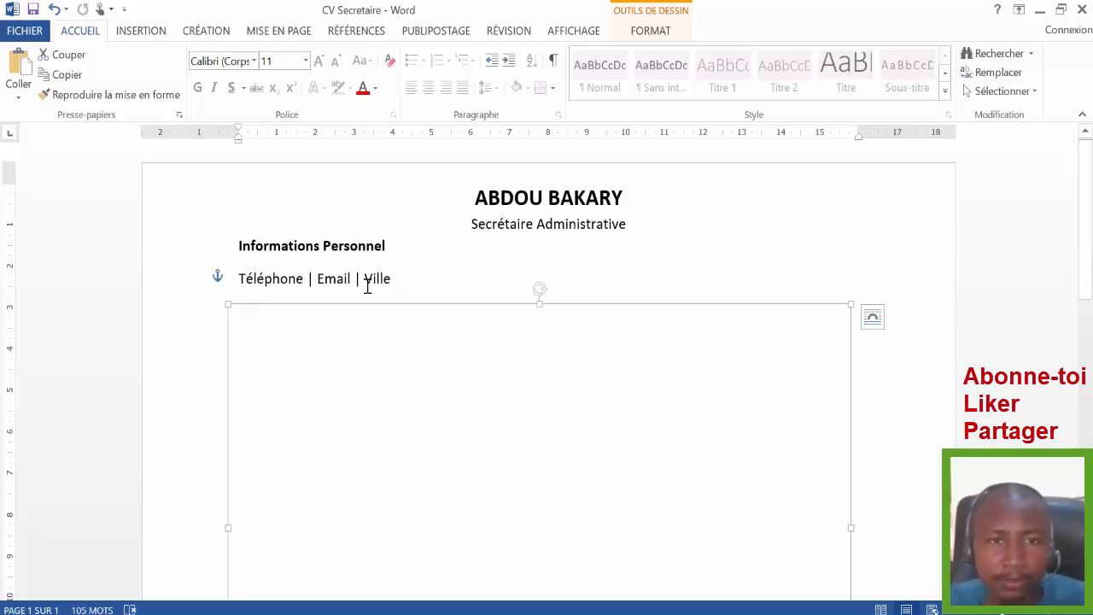
- Add the phone number after 'Téléphone :' and restore the '|' separator before Email
left_click(305, 280)
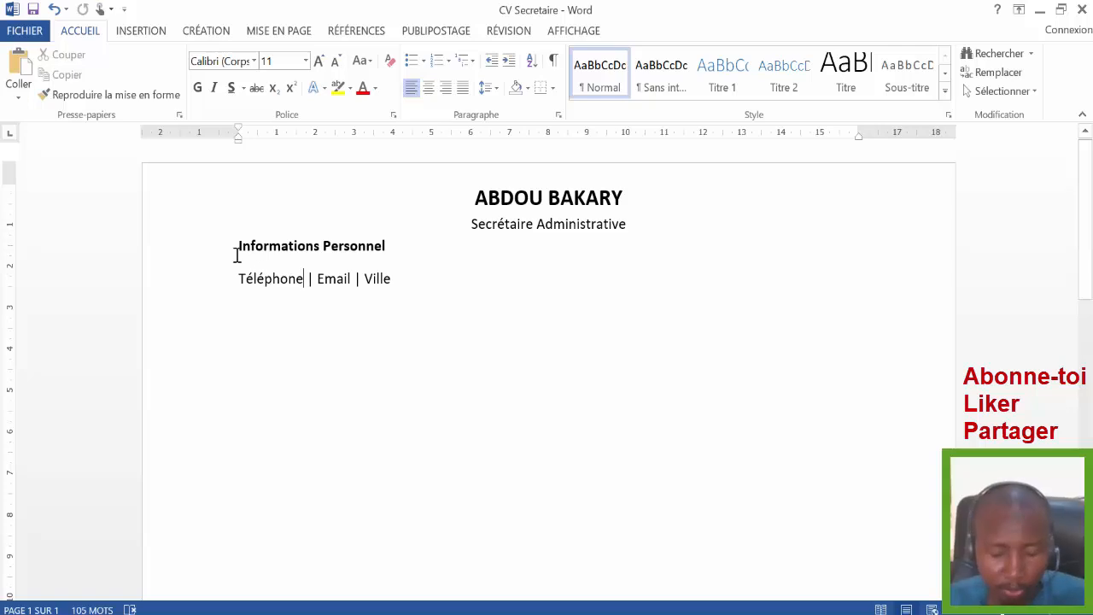
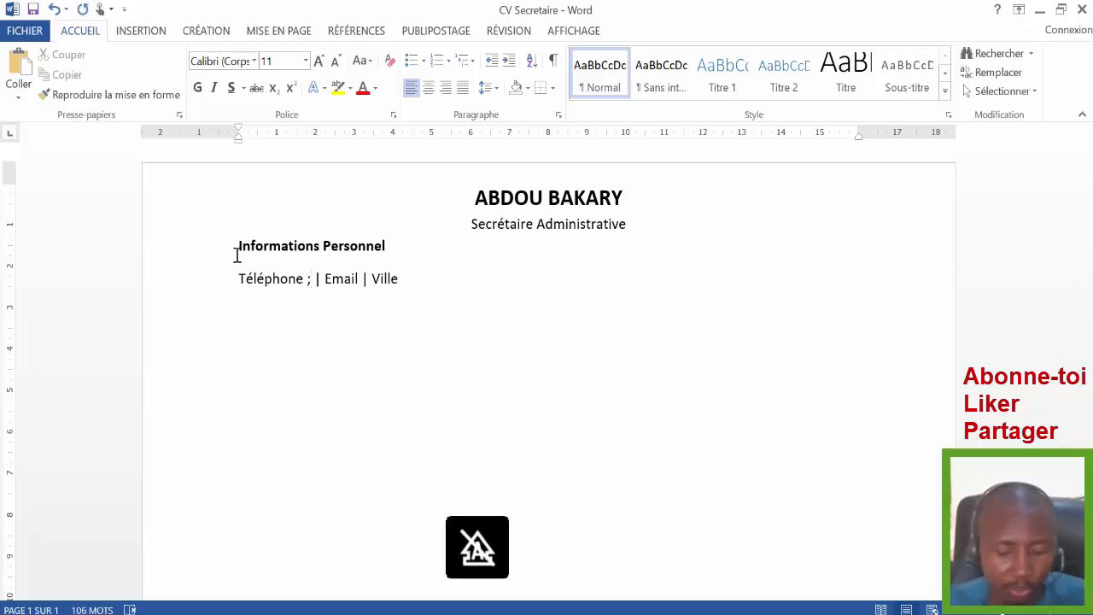
key("BackSpace")
key("BackSpace")
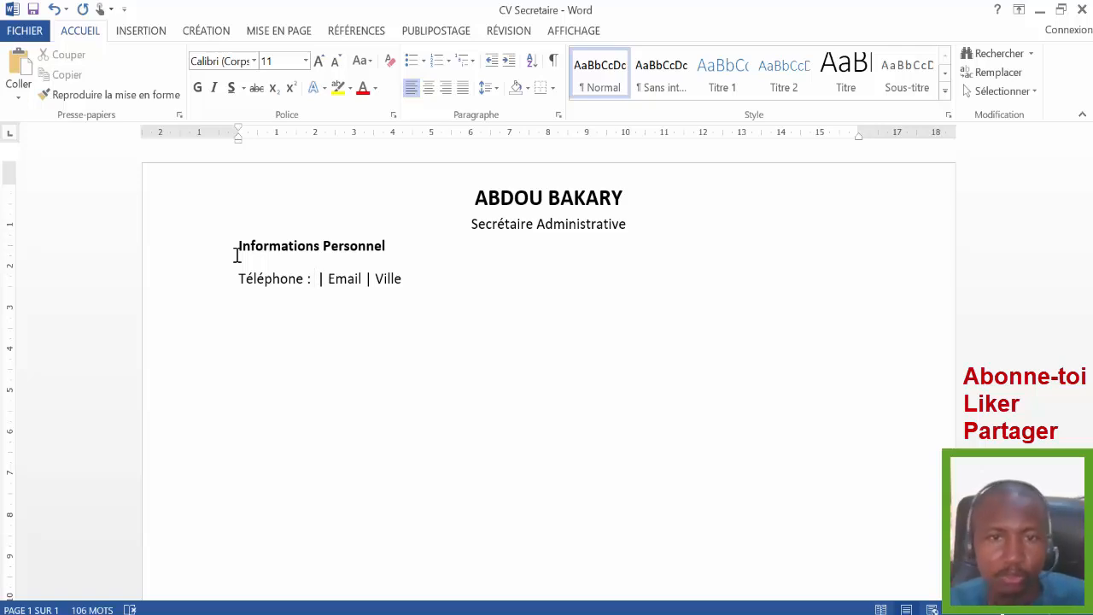
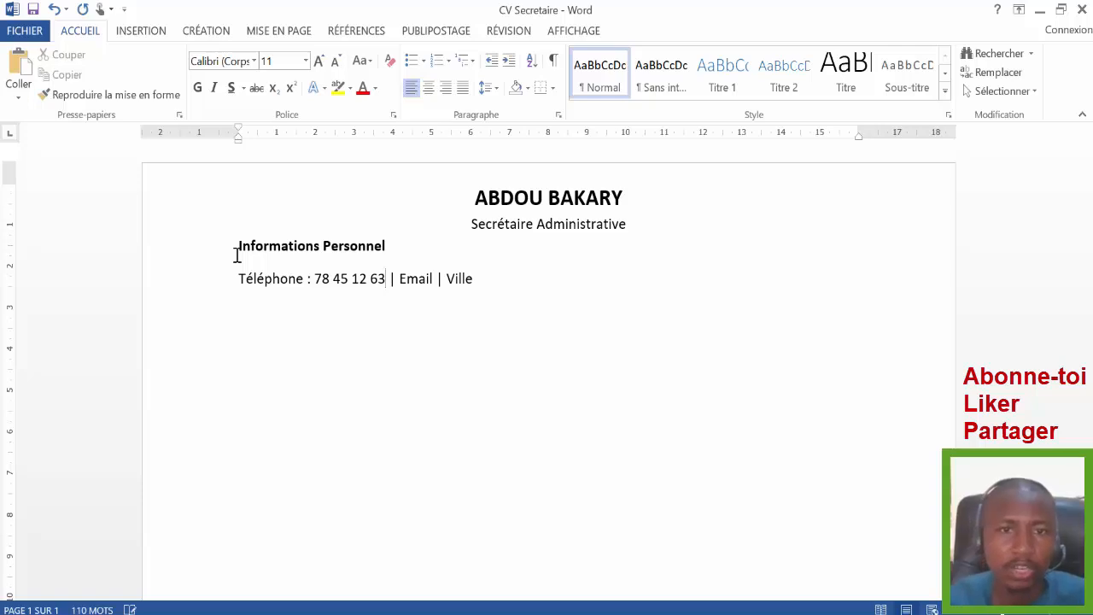
left_click(398, 283)
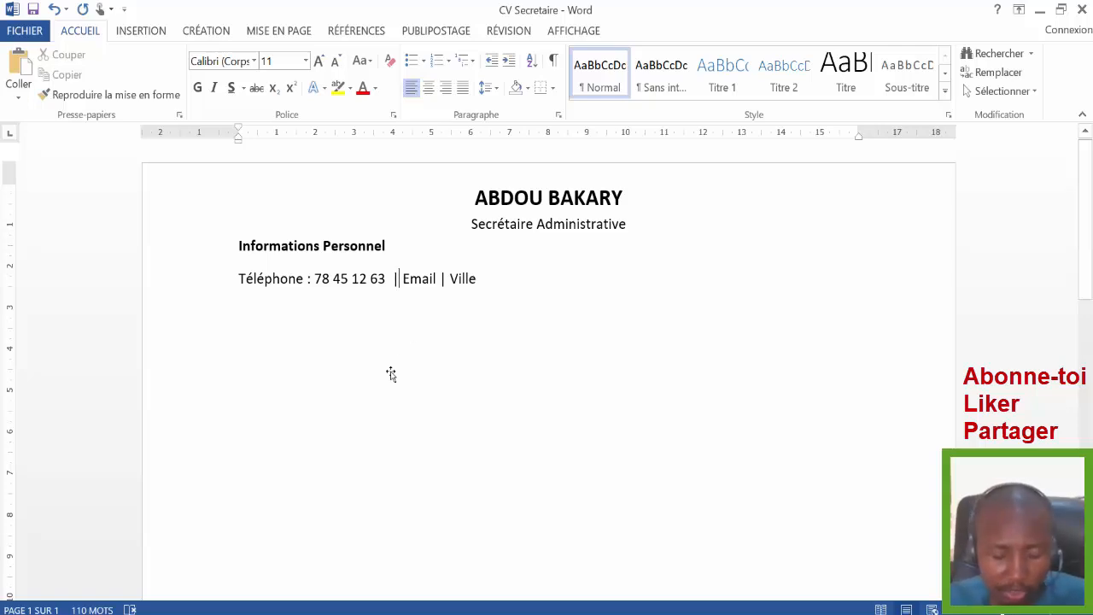
key("BackSpace")
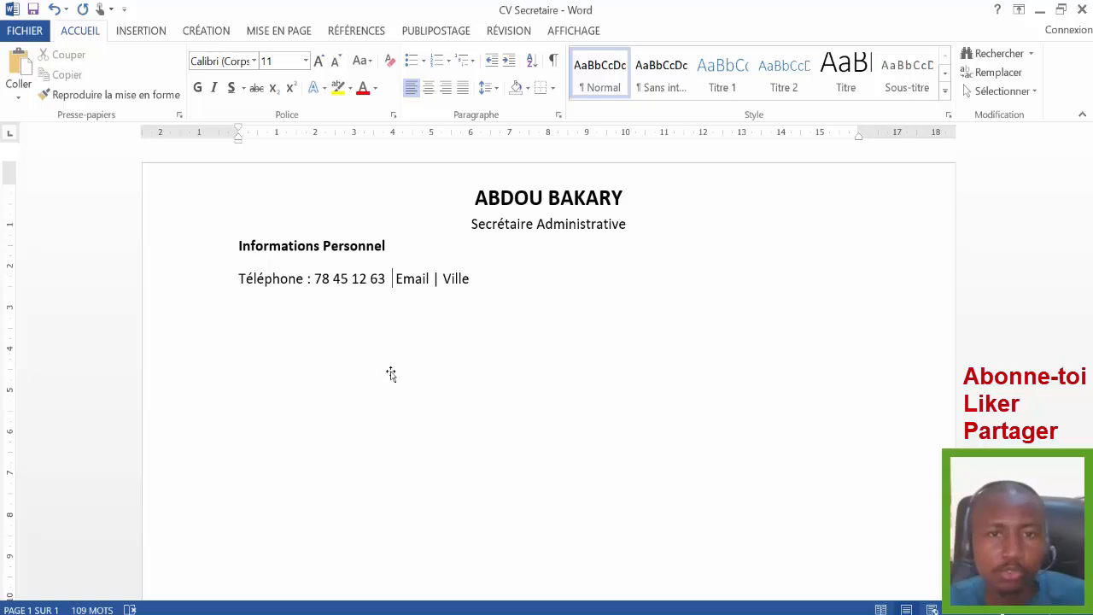
type("|")
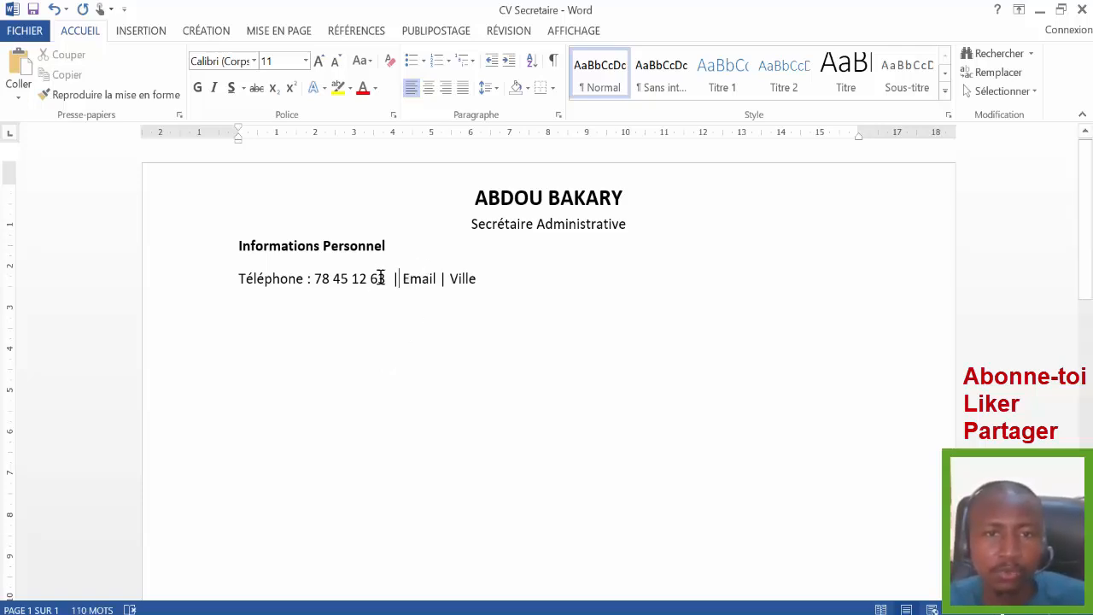
- Add the e-mail address after 'Email :' and 'Niamey' after 'Ville :'
left_click(437, 279)
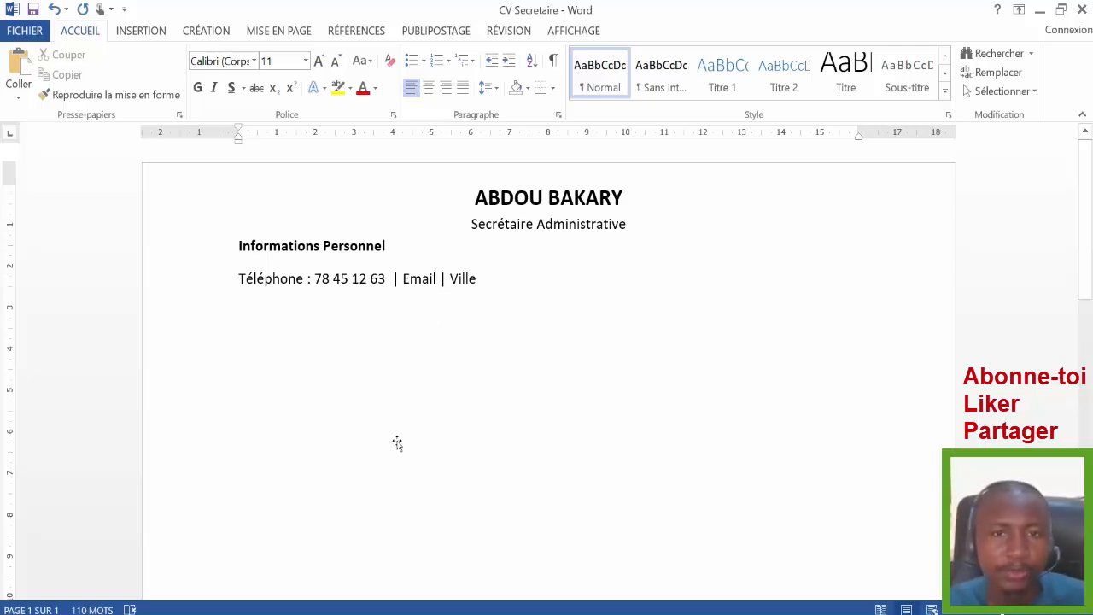
type(":")
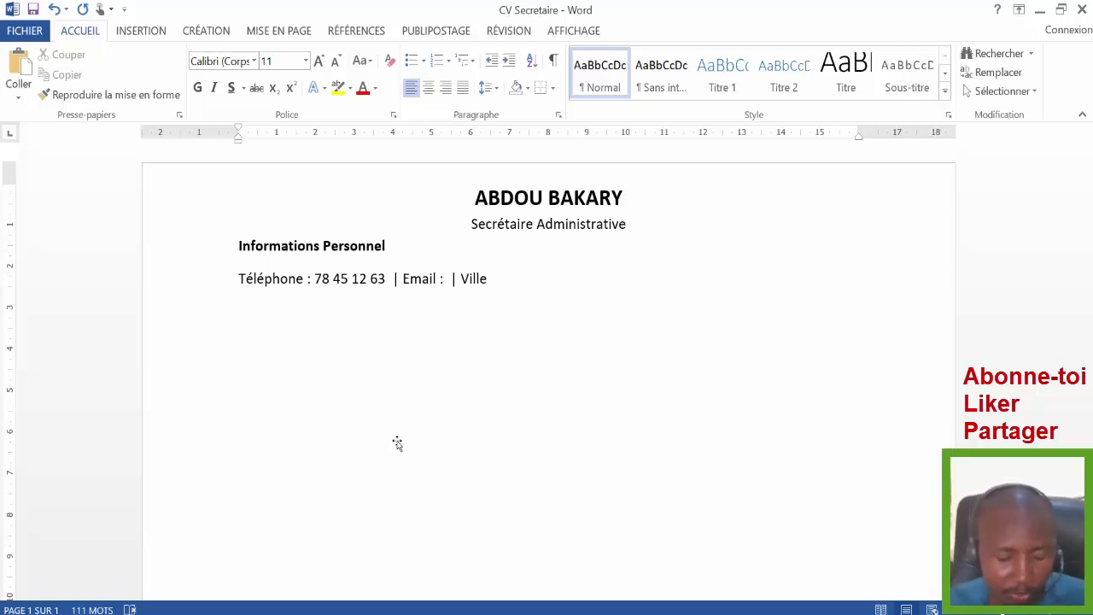
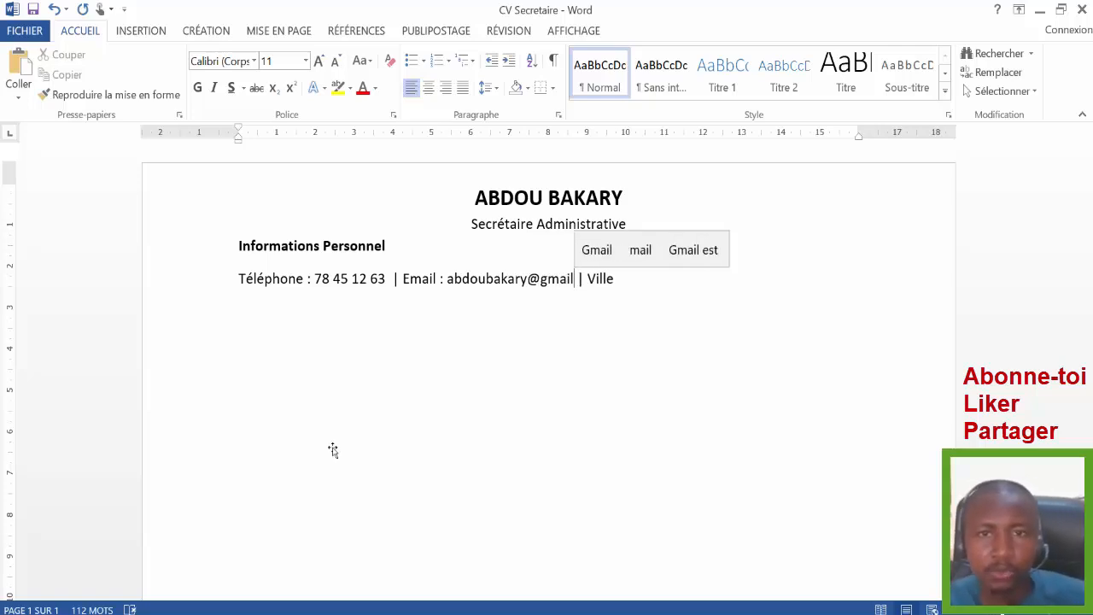
left_click(587, 286)
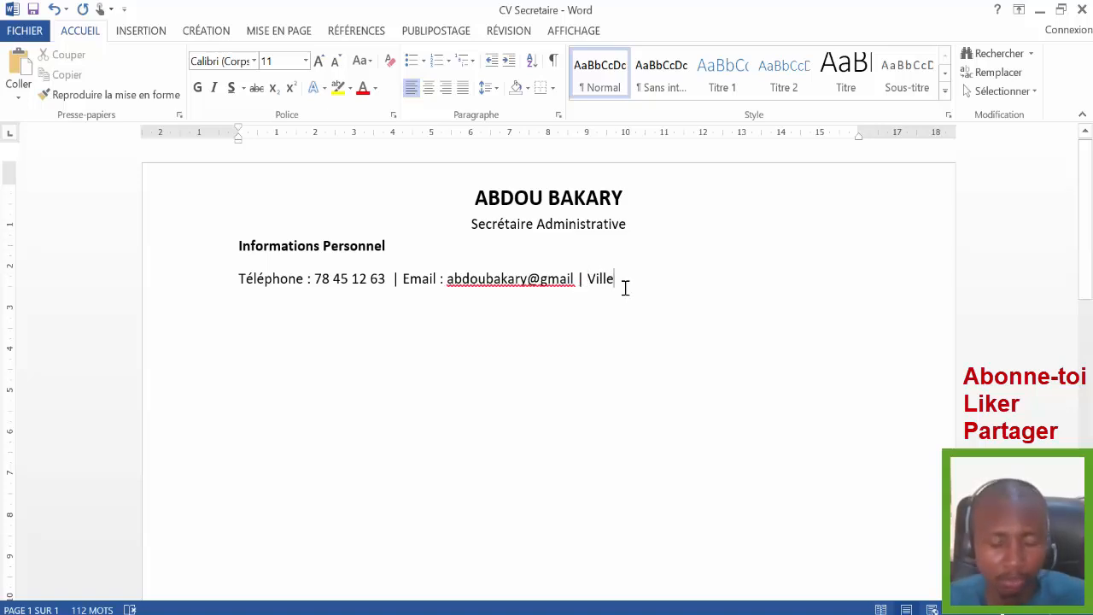
type(": ")
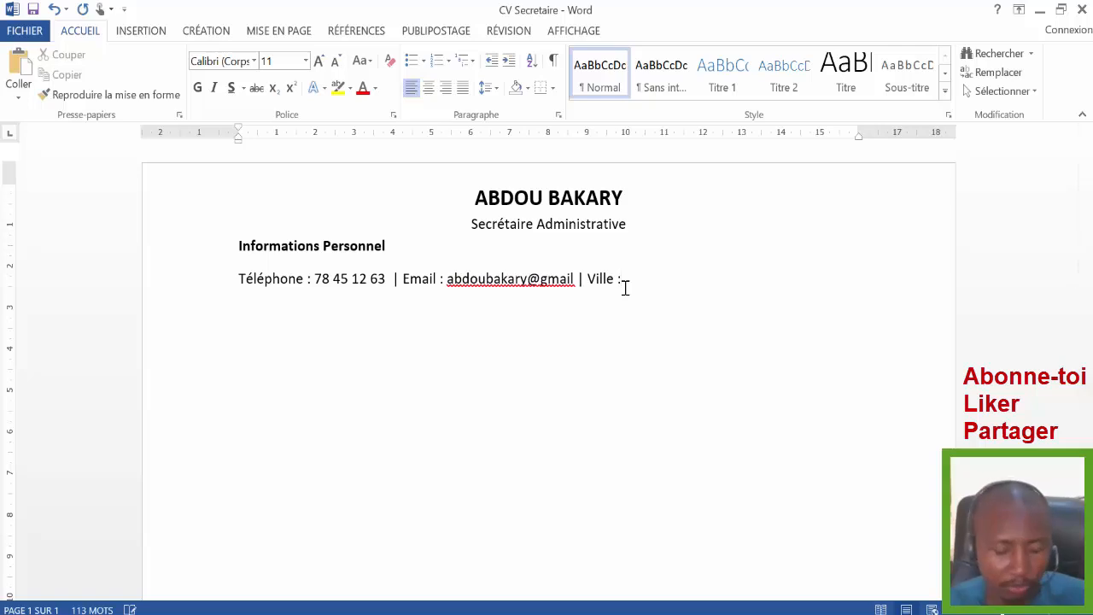
type("Nia")
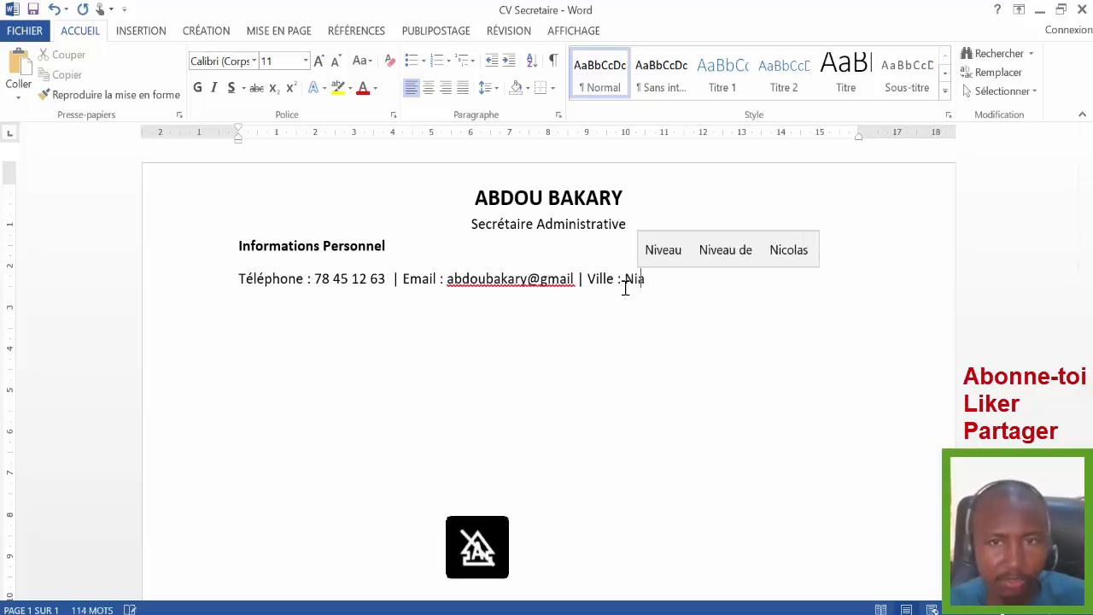
type("mey")
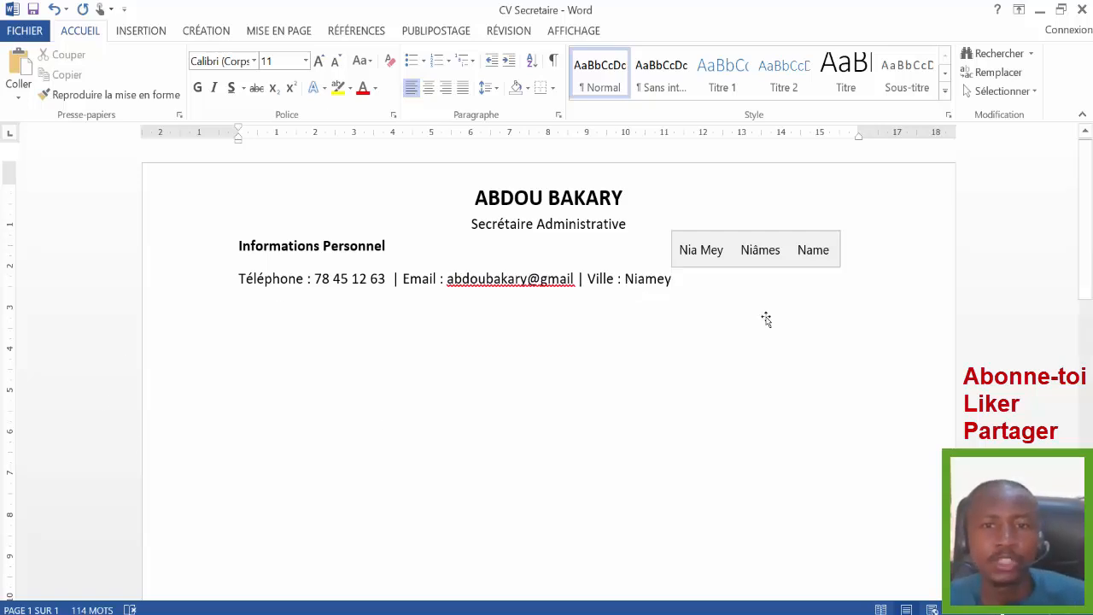
- Lower the blank canvas below the 'Profil professionnel' heading and its two-line summary
left_click(440, 376)
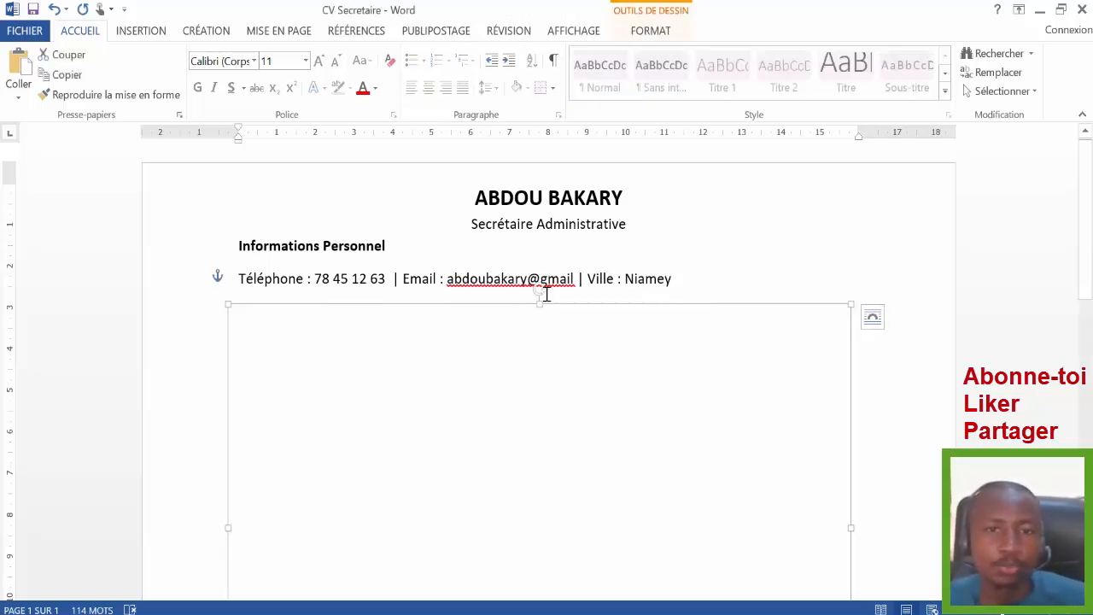
left_click_drag(538, 306, 550, 387)
scroll(469, 391, "down", 5)
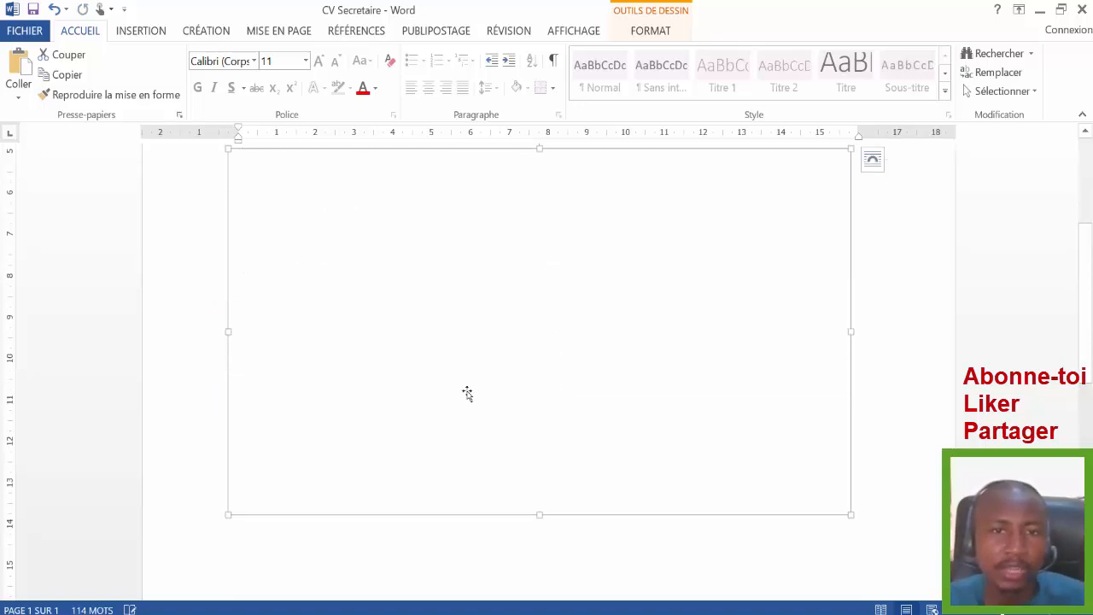
left_click_drag(1088, 290, 1088, 212)
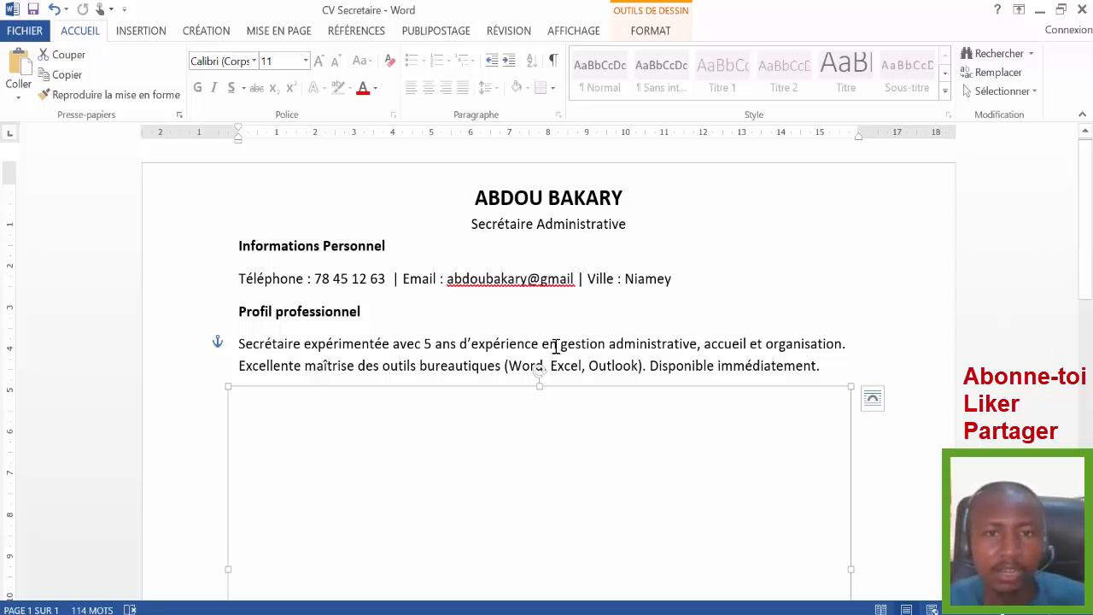
mouse_move(543, 345)
left_mouse_down()
mouse_move(677, 338)
mouse_move(541, 345)
left_mouse_up()
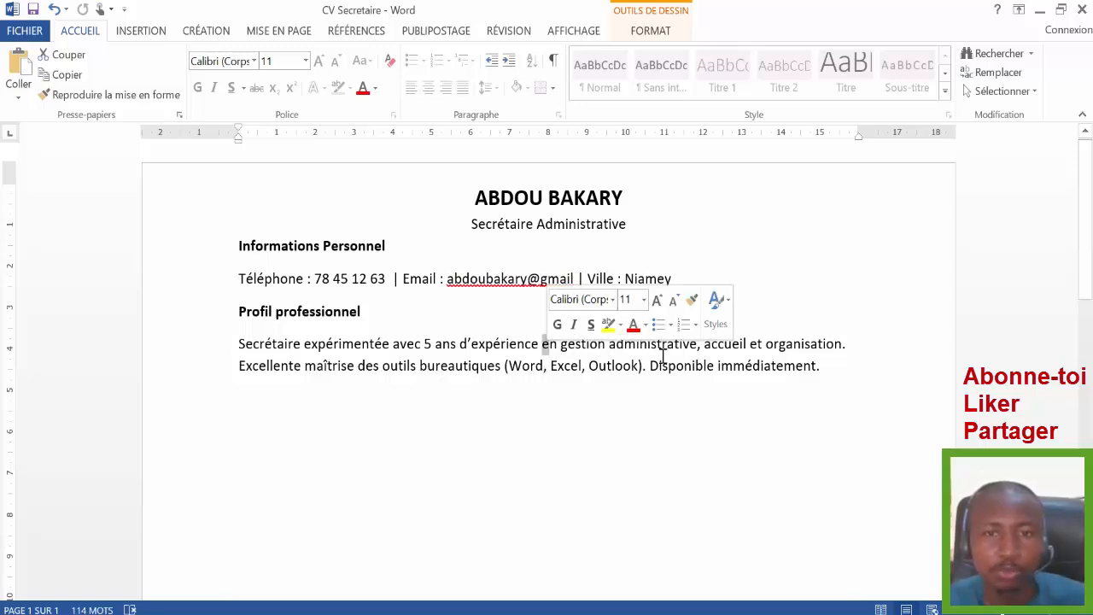
left_click(551, 348)
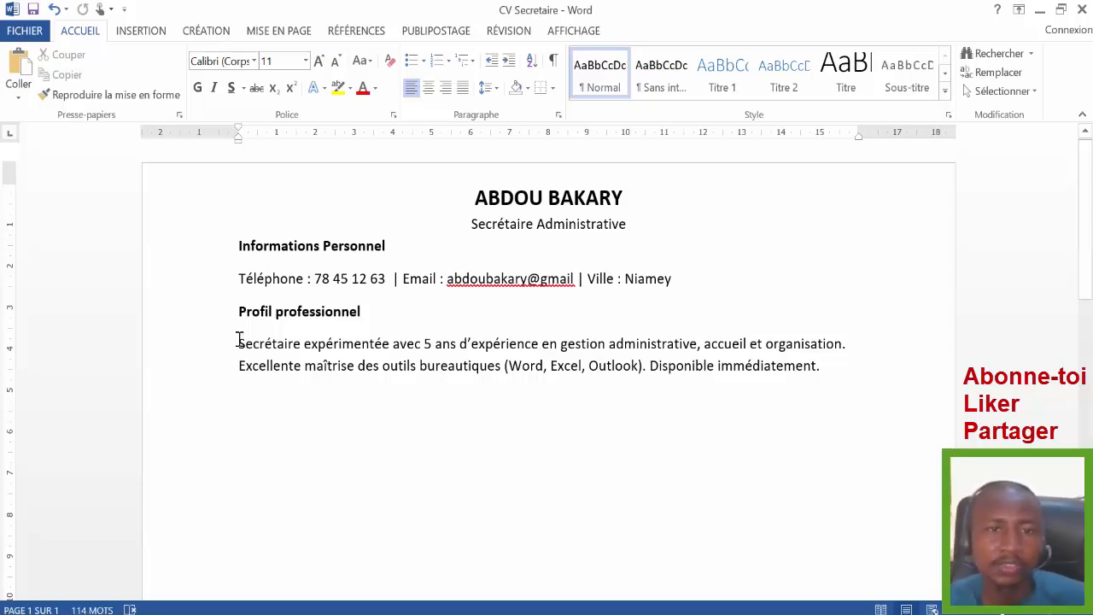
- Lower the blank shape to uncover the Expérience professionnelle job line and three bullets
left_click_drag(238, 344, 827, 361)
left_click(342, 344)
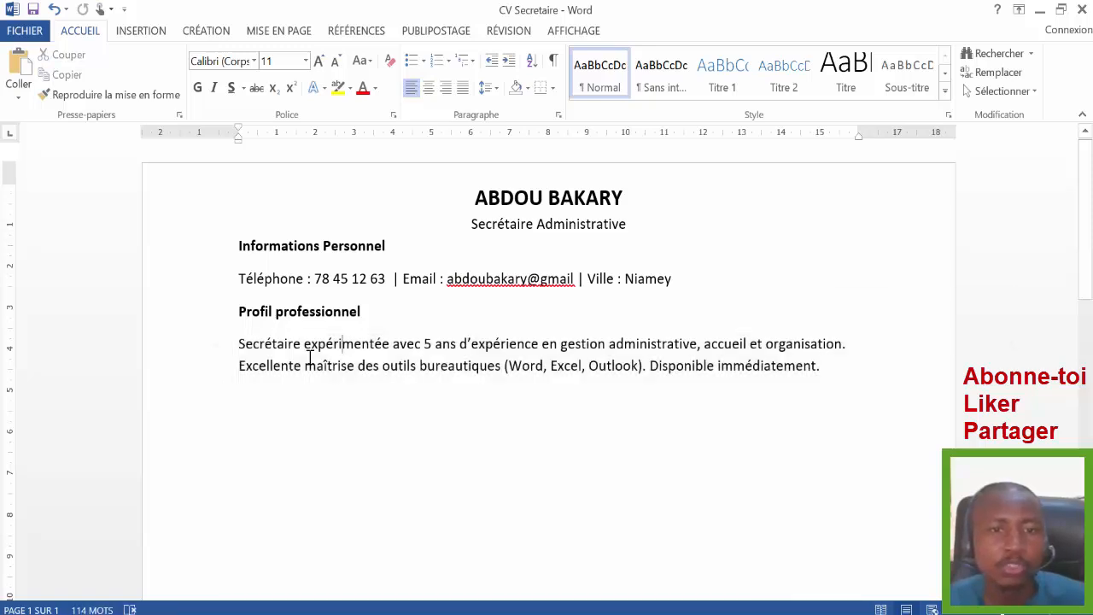
left_click(501, 430)
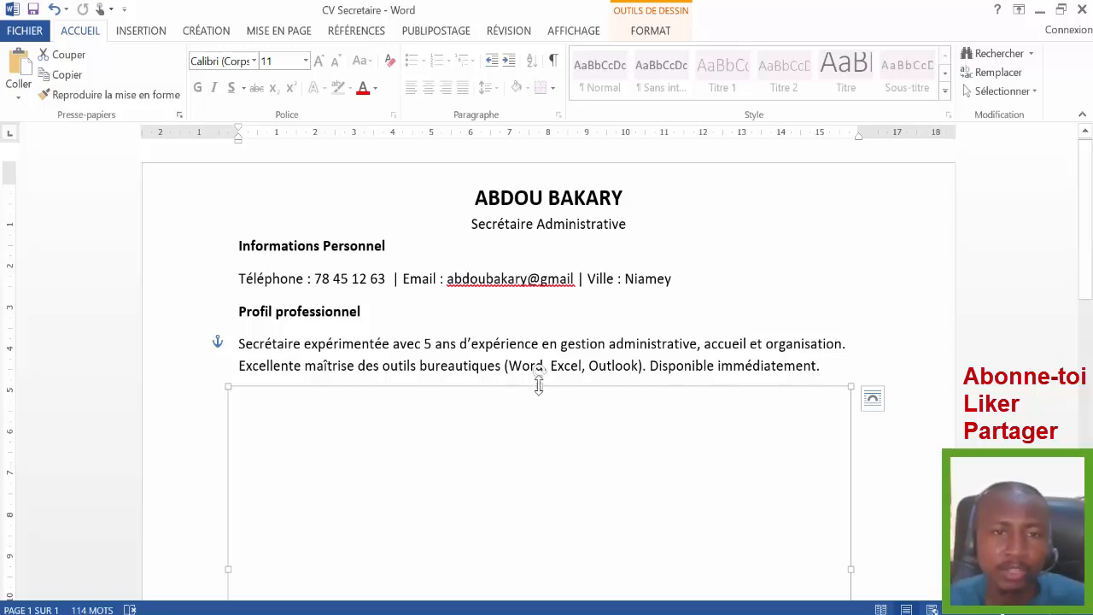
left_click_drag(539, 384, 558, 532)
scroll(558, 532, "down", 5)
scroll(1090, 345, "up", 3)
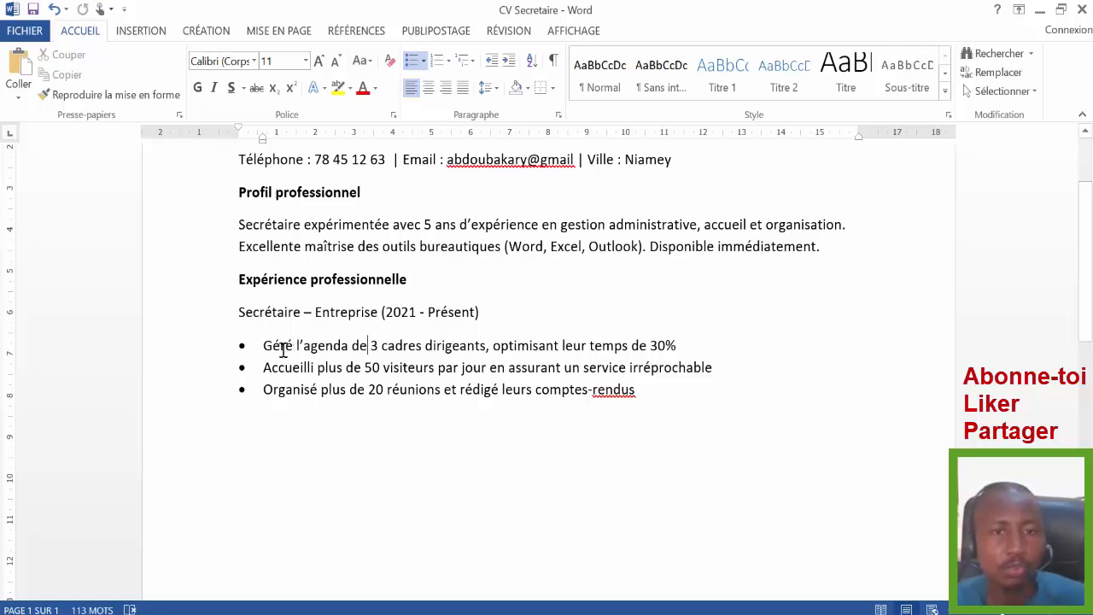
- Shrink the blank shape downward to reveal 'Compétences clés' and its three skill bullets
left_click_drag(258, 345, 325, 353)
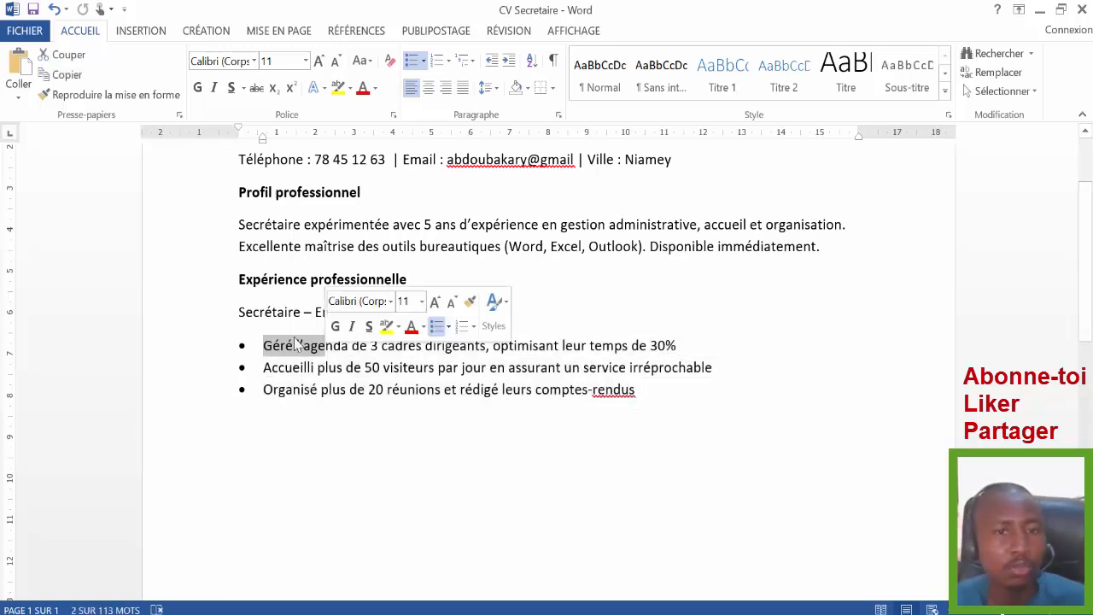
left_click(297, 349)
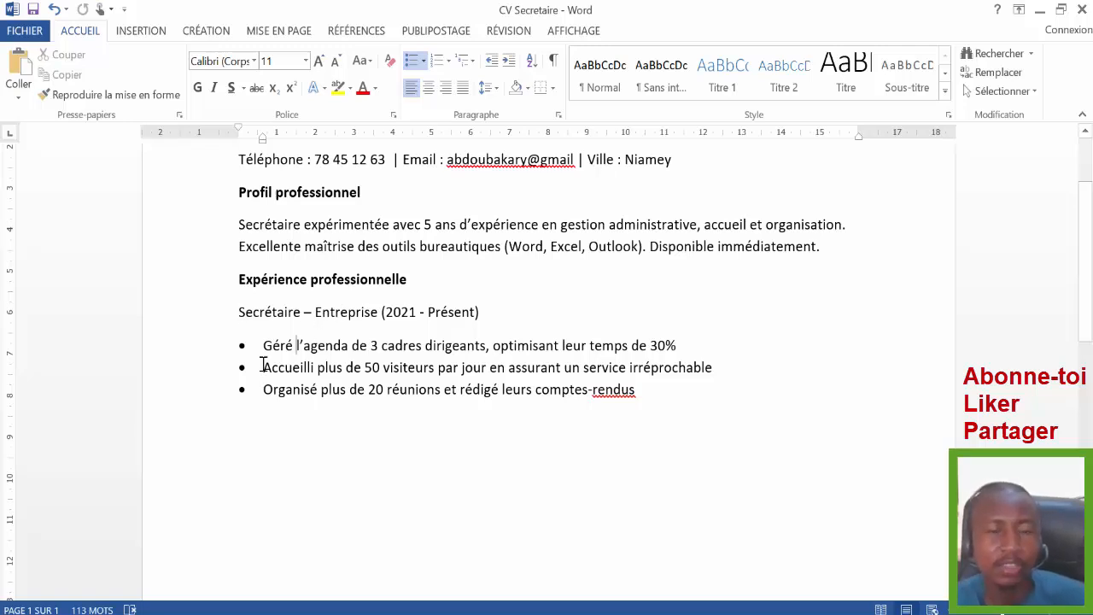
left_click(334, 480)
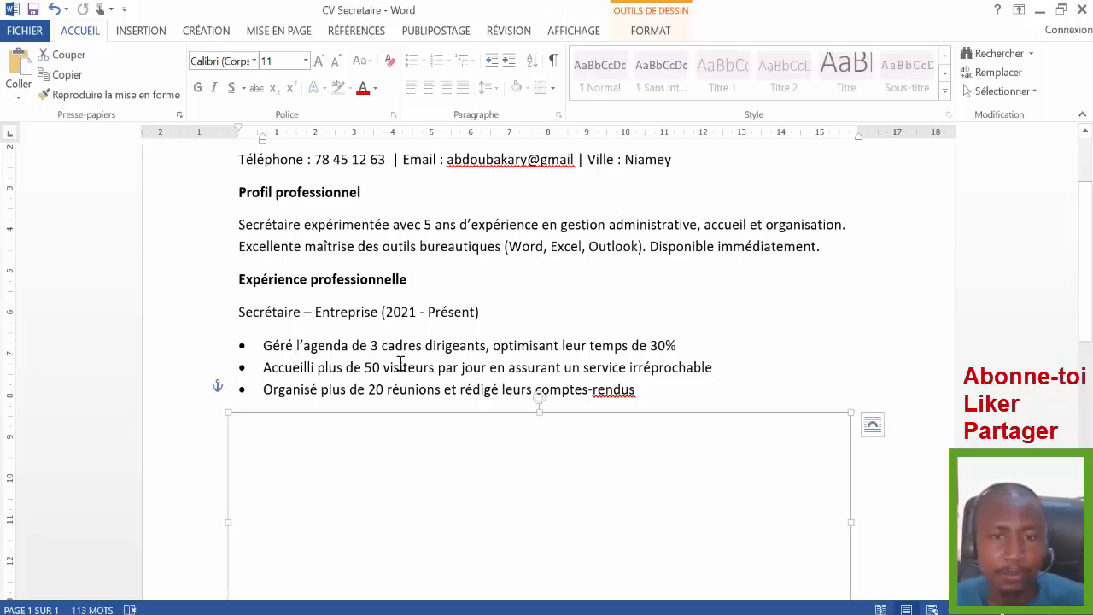
left_click(539, 403)
left_click(465, 473)
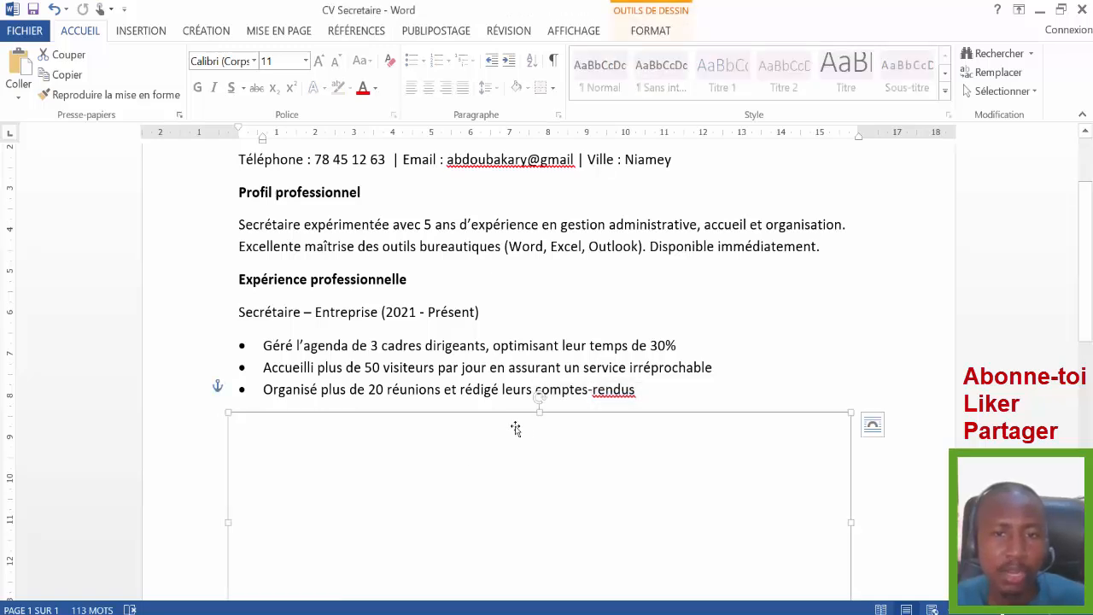
left_click_drag(539, 426, 527, 519)
scroll(533, 507, "down", 7)
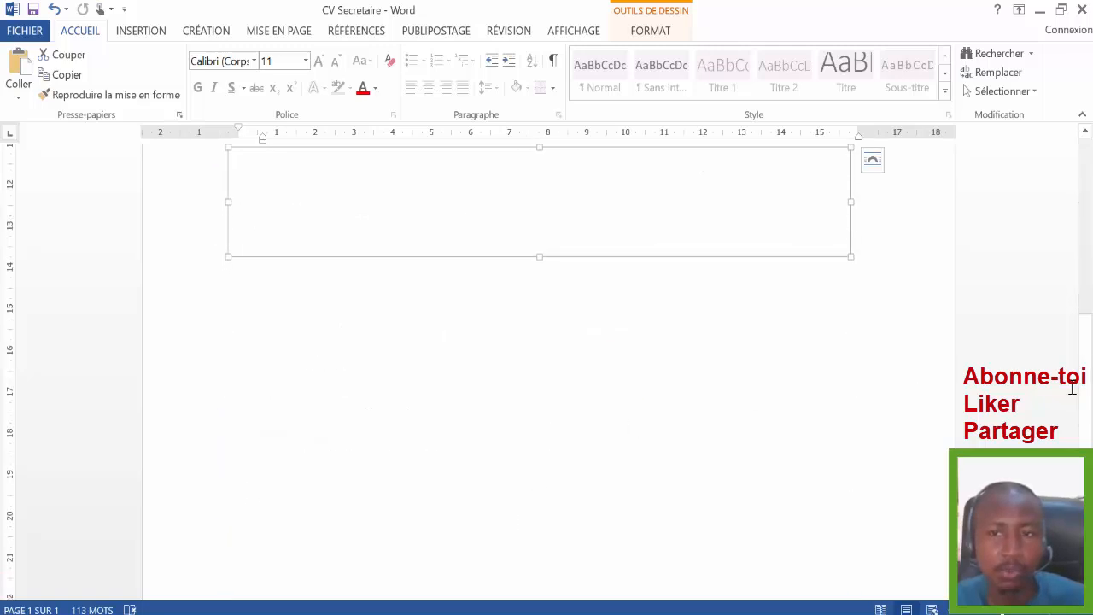
scroll(1077, 307, "up", 6)
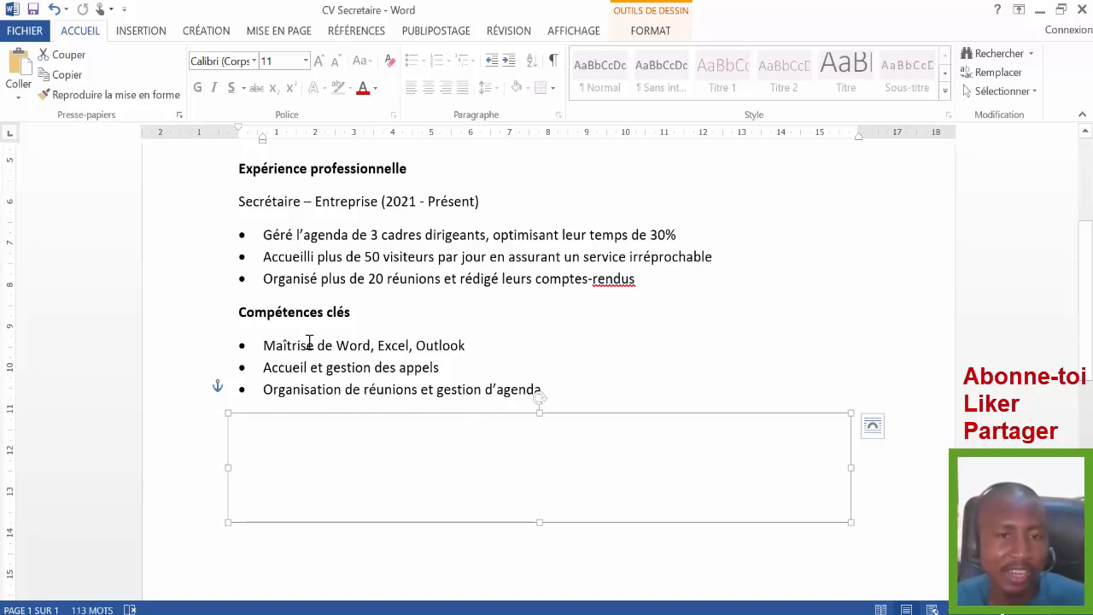
left_click(261, 349)
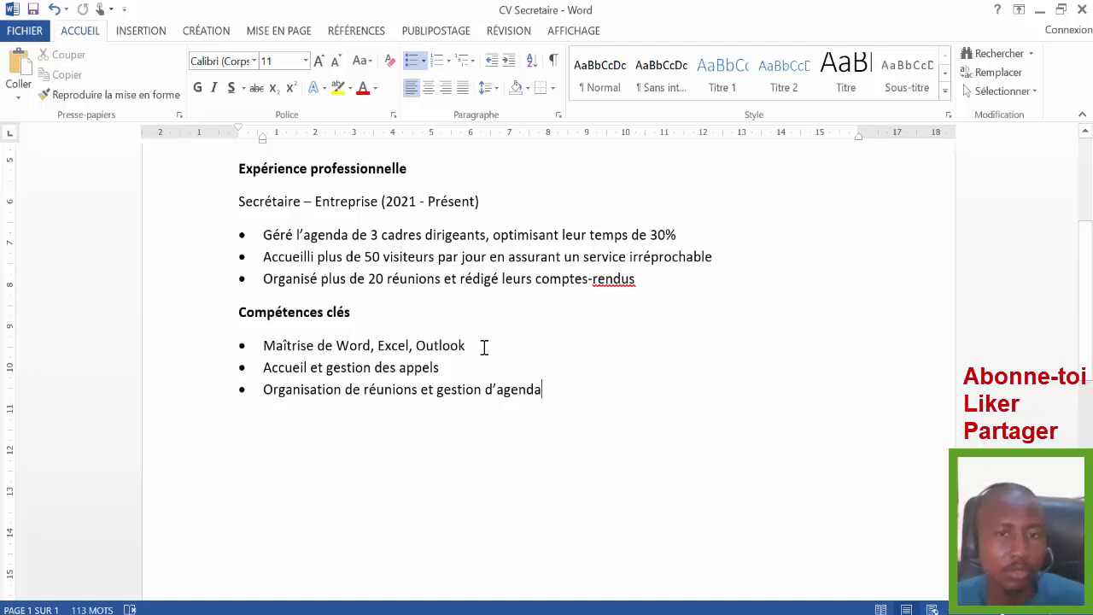
- Delete the empty shape below the skills list to show the Formation & Certifications entries
left_click(351, 518)
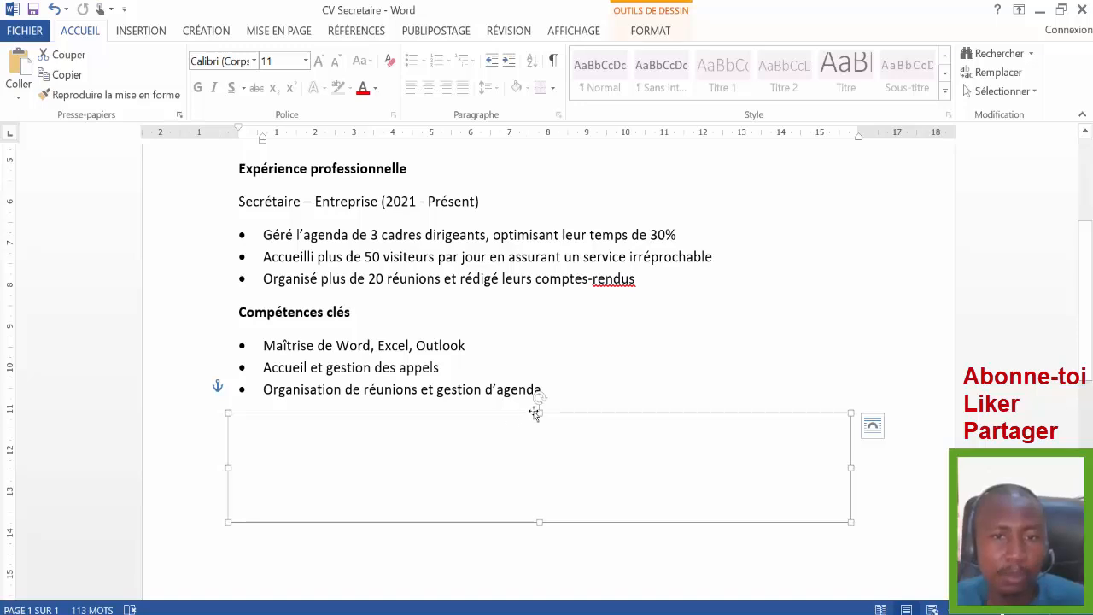
key("Delete")
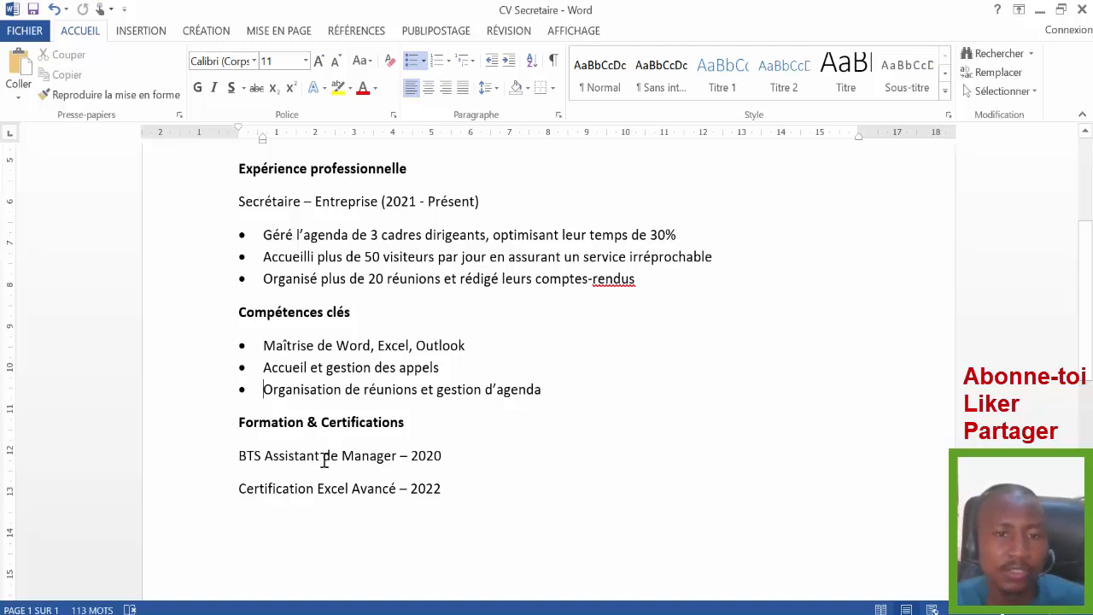
left_click(444, 461)
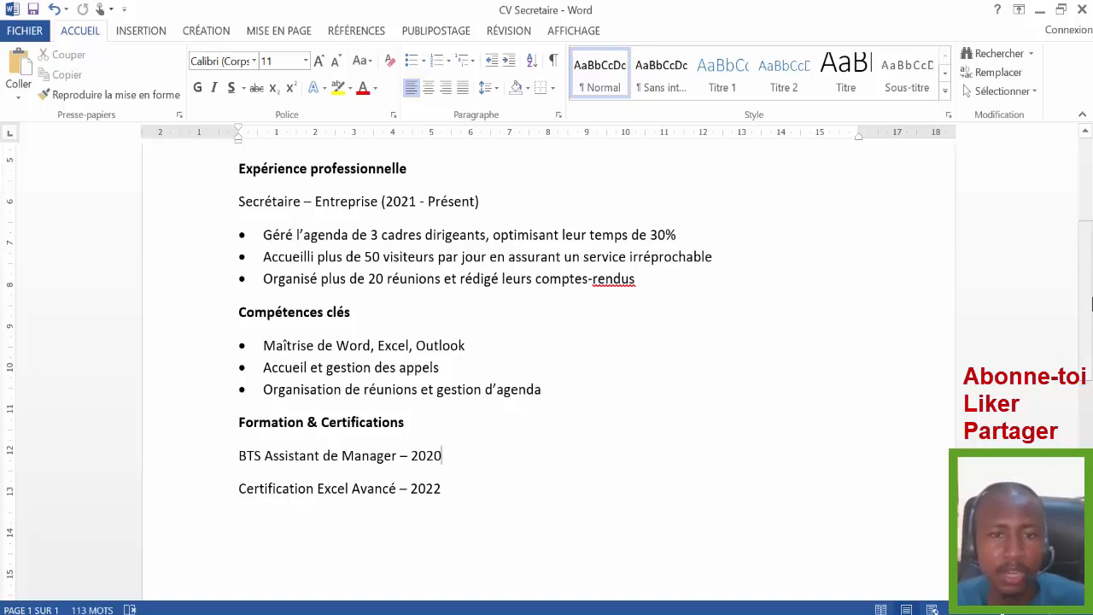
scroll(1085, 307, "down", 2)
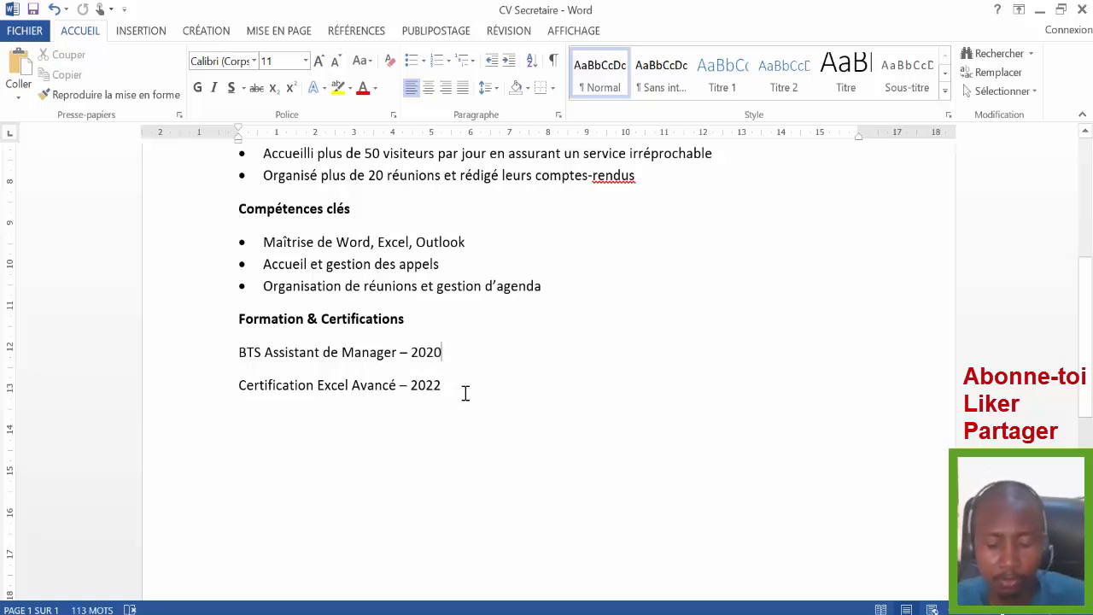
- Change the BTS year to 2022 and the Excel certification year to 2020
key("BackSpace")
type("2")
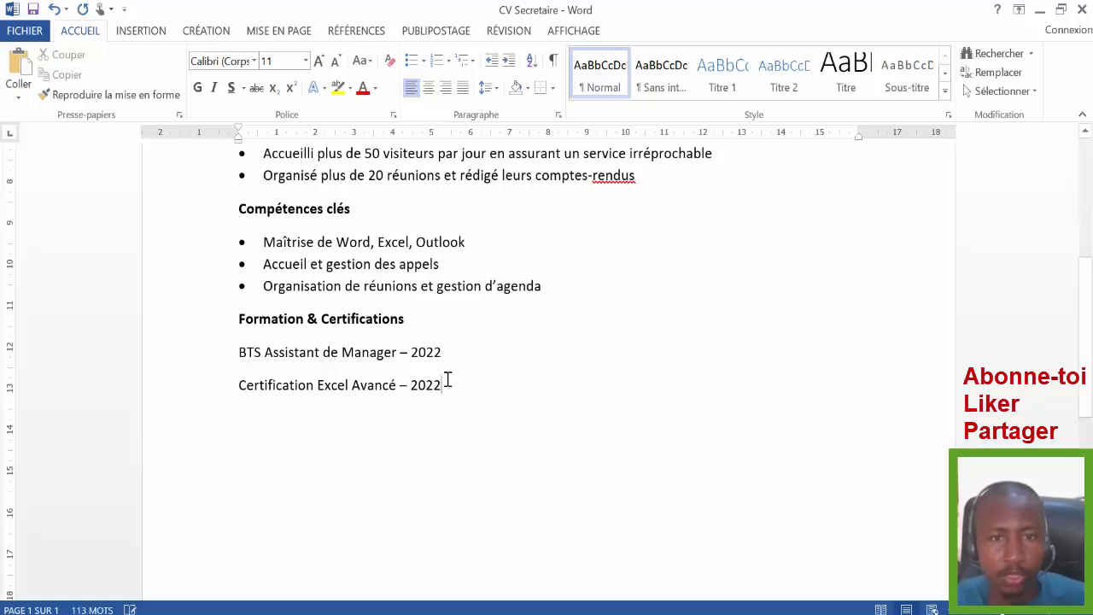
key("BackSpace")
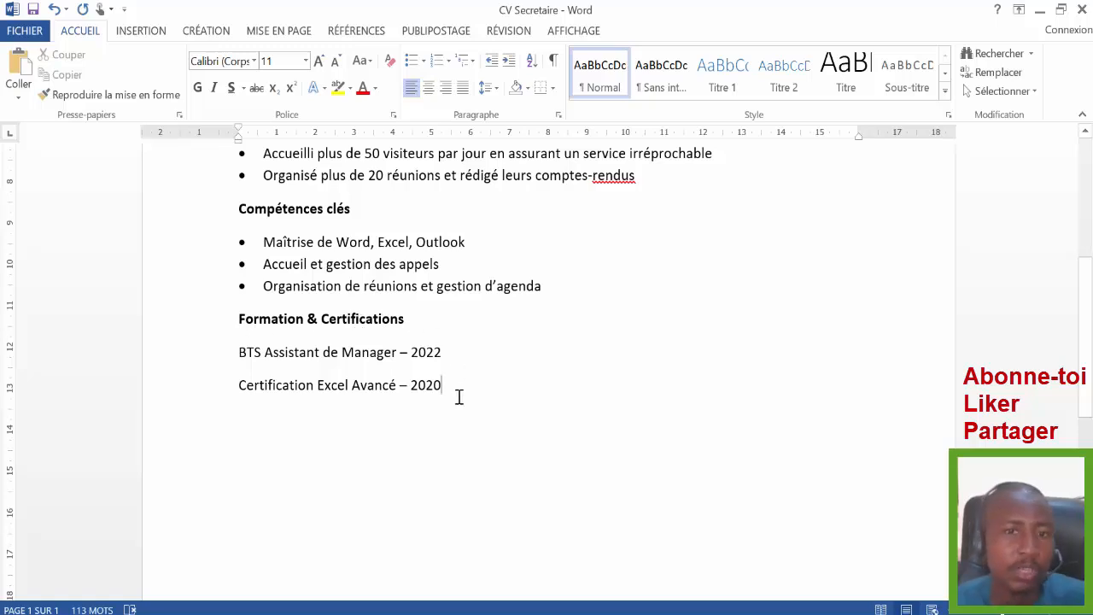
mouse_move(1084, 289)
left_mouse_down()
mouse_move(1085, 320)
mouse_move(1085, 295)
left_mouse_up()
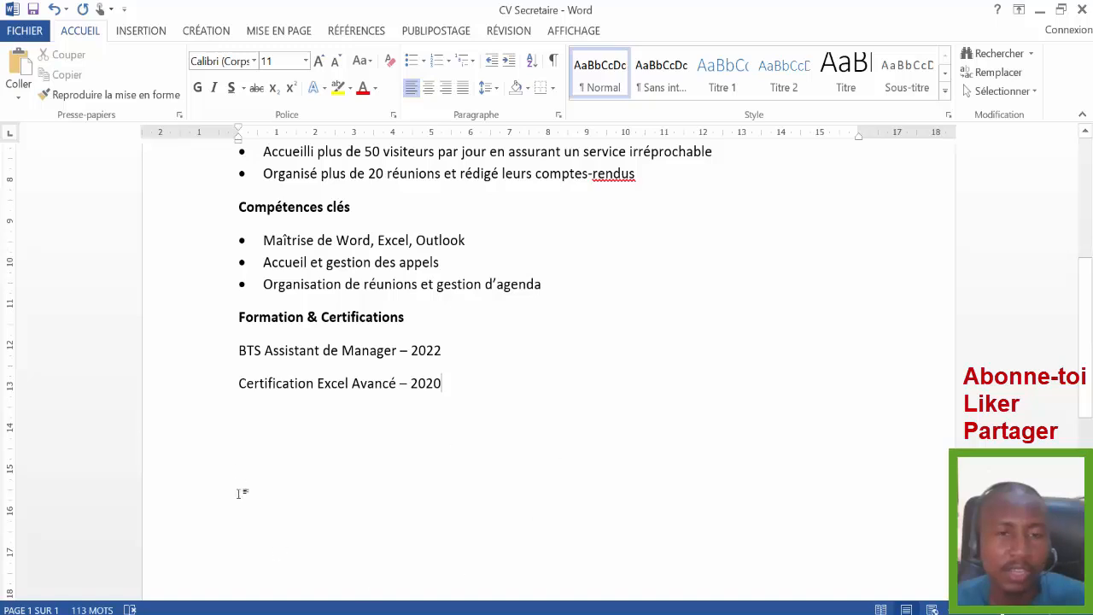
scroll(341, 529, "down", 1)
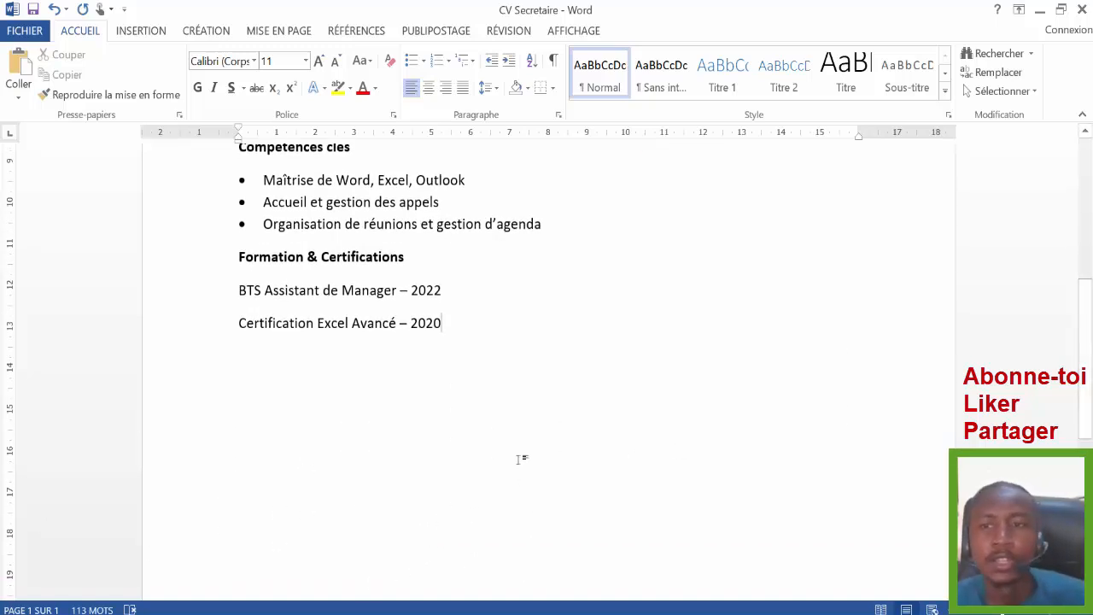
mouse_move(1088, 321)
left_mouse_down()
mouse_move(1074, 181)
mouse_move(1087, 332)
left_mouse_up()
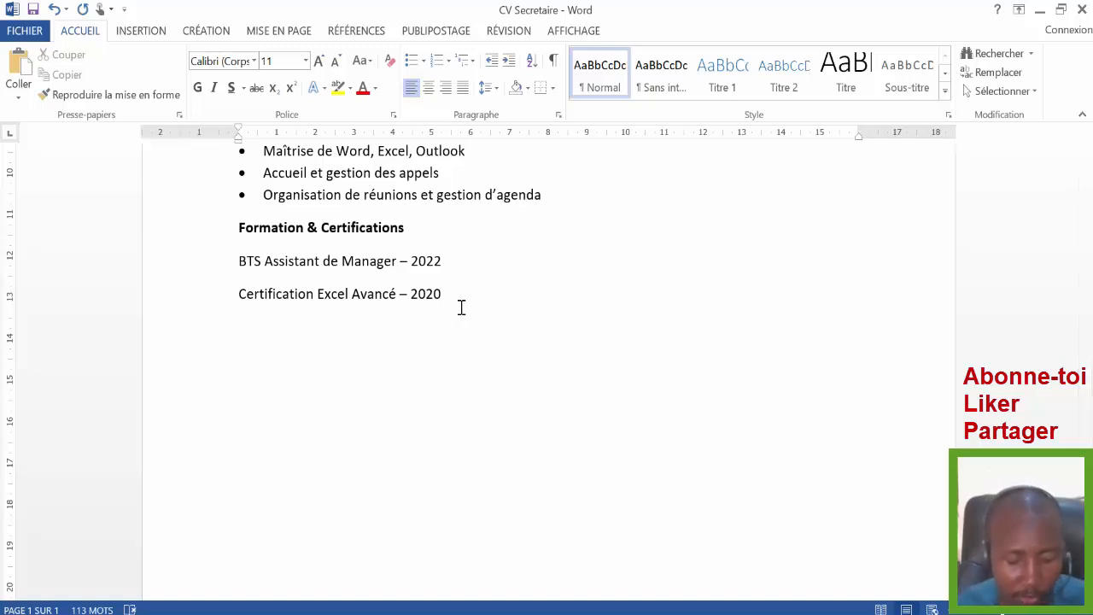
- Type 'Langue parlée' below the certifications, make it bold, and start an empty line beneath it
key("Caps_Lock")
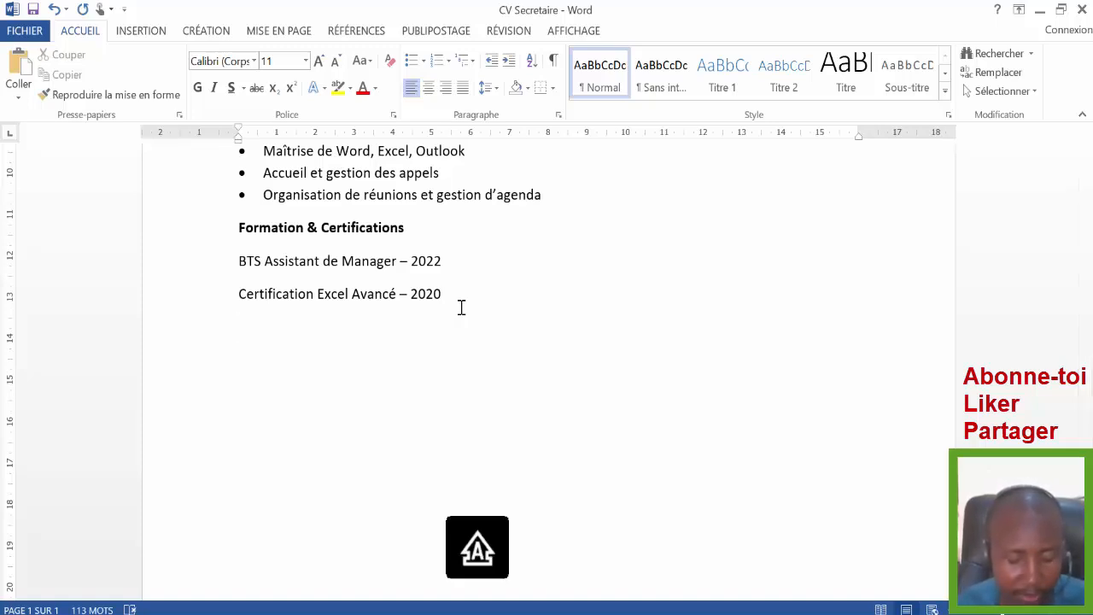
type("L")
key("Caps_Lock")
type("ang")
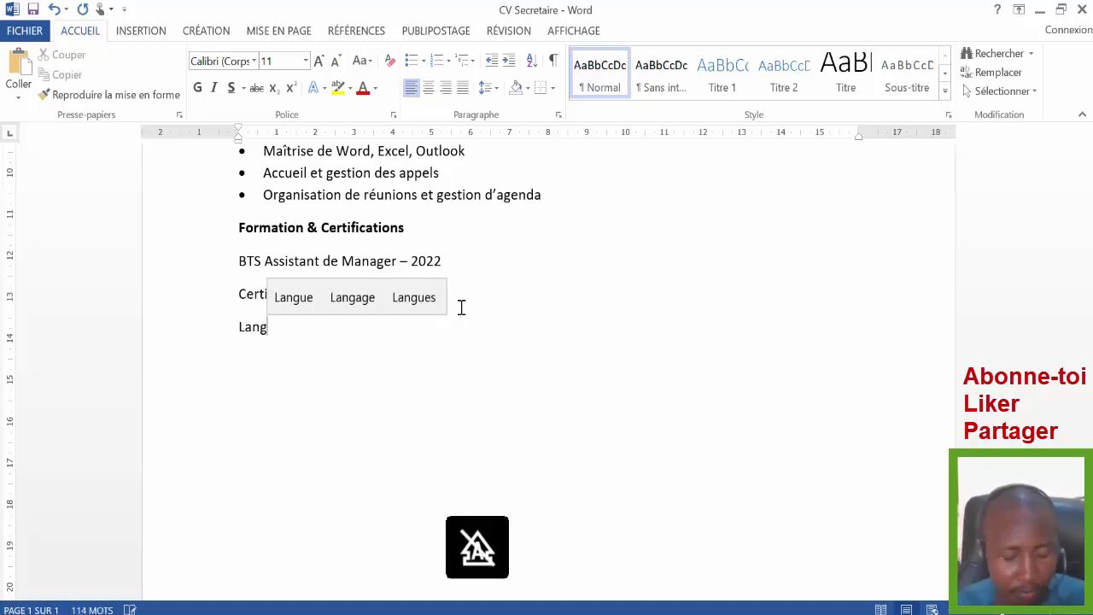
type("ue pa")
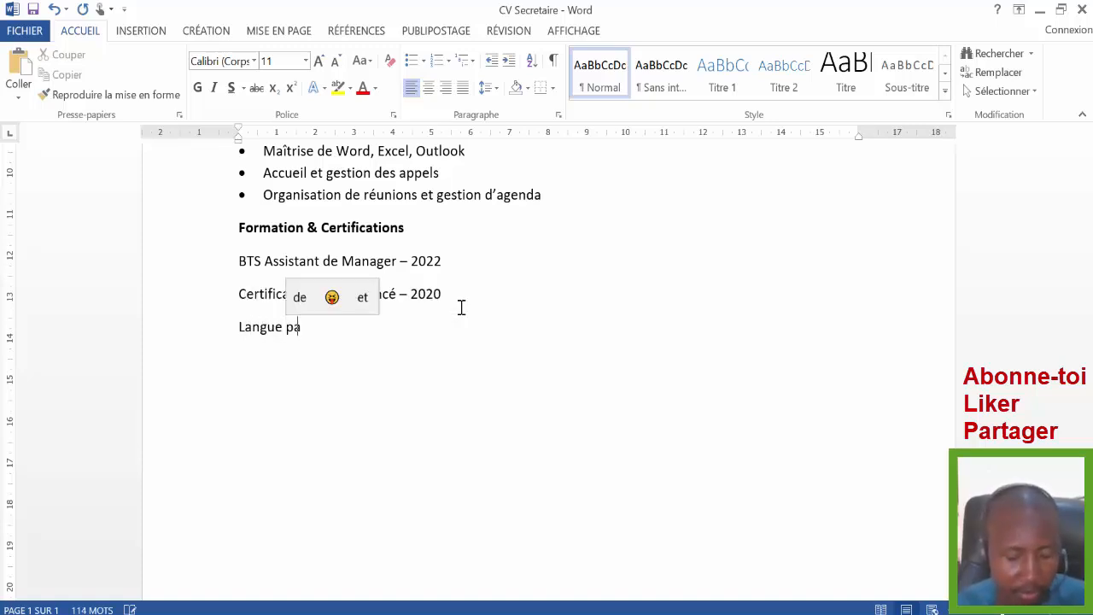
type("rl")
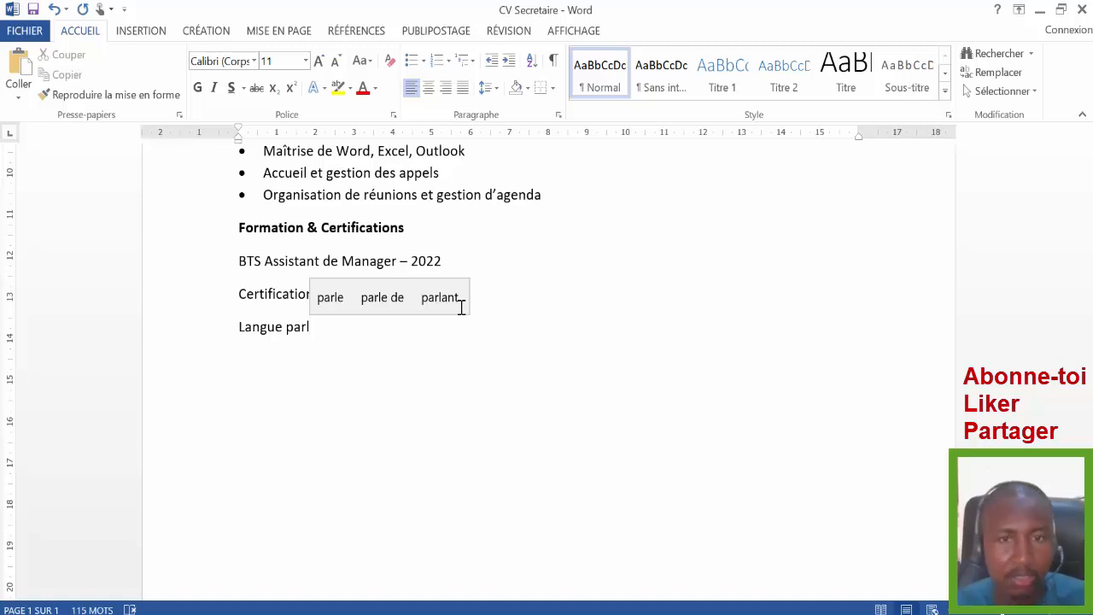
type("ée")
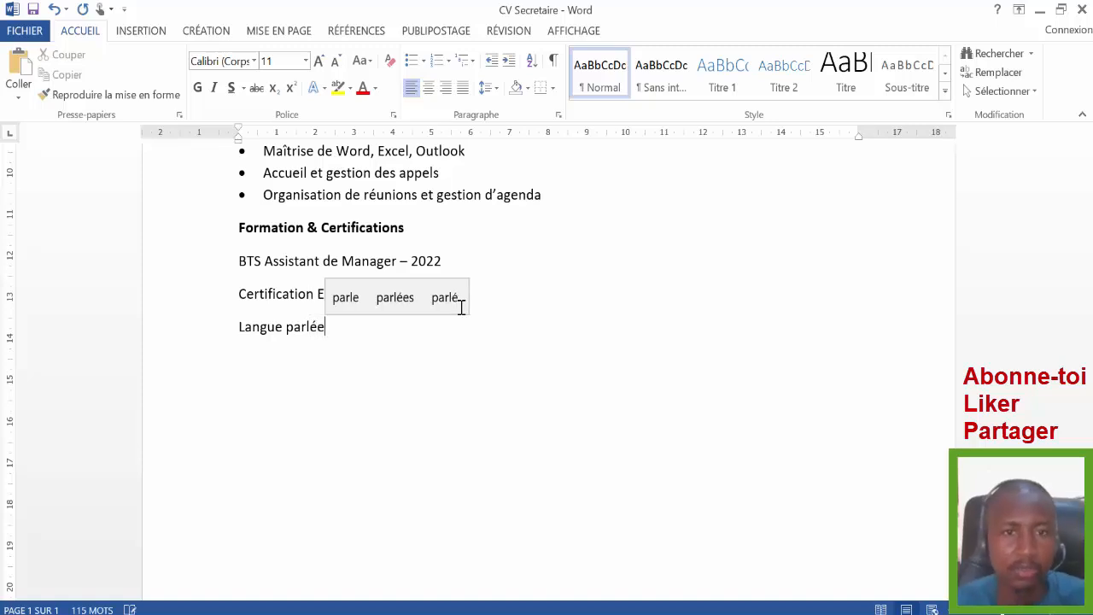
left_click(191, 325)
left_click(204, 293)
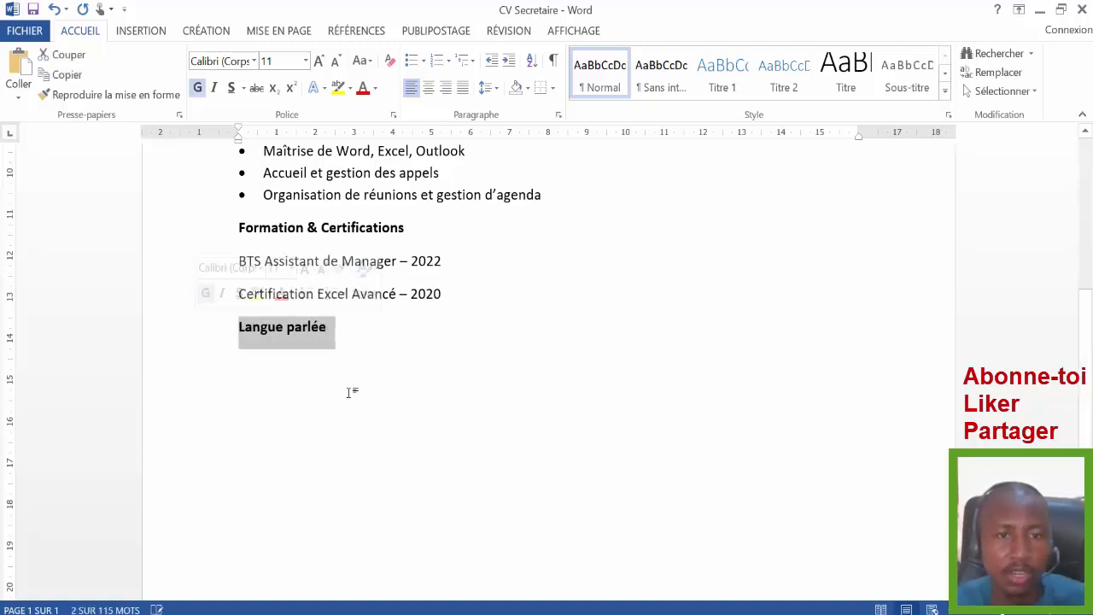
left_click(247, 368)
left_click(339, 331)
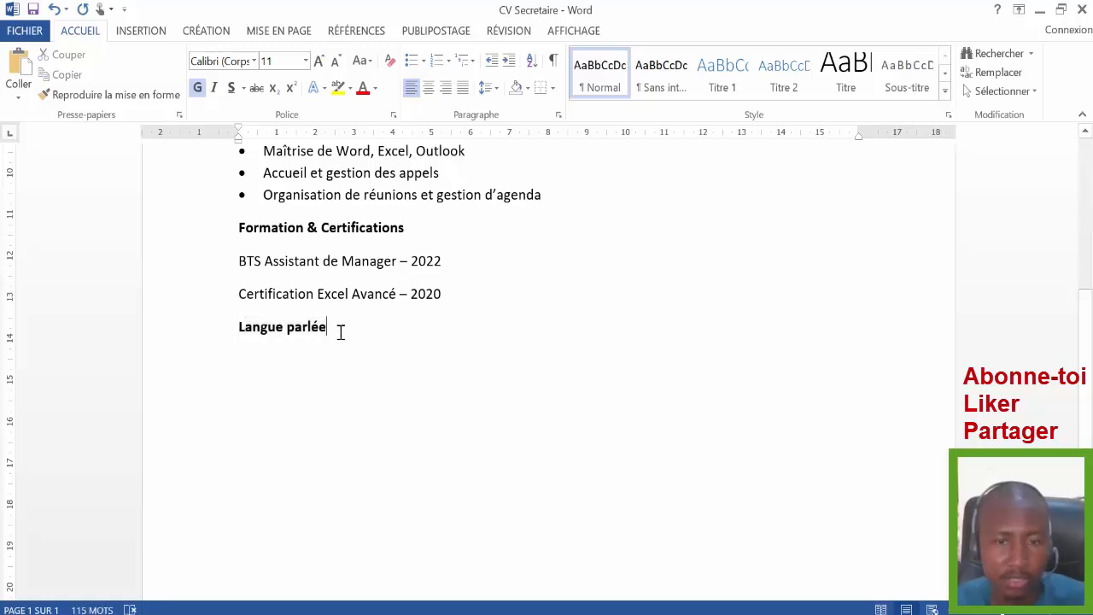
key("Return")
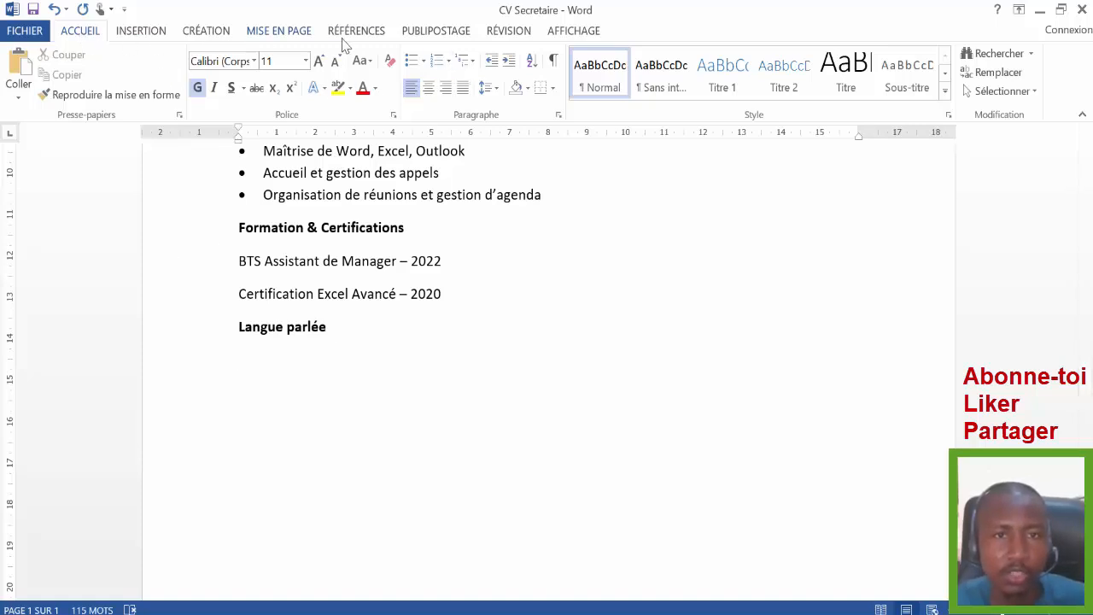
- Start a round-bullet line aligned with the other bullets and enter 'Français : courant'
left_click(421, 61)
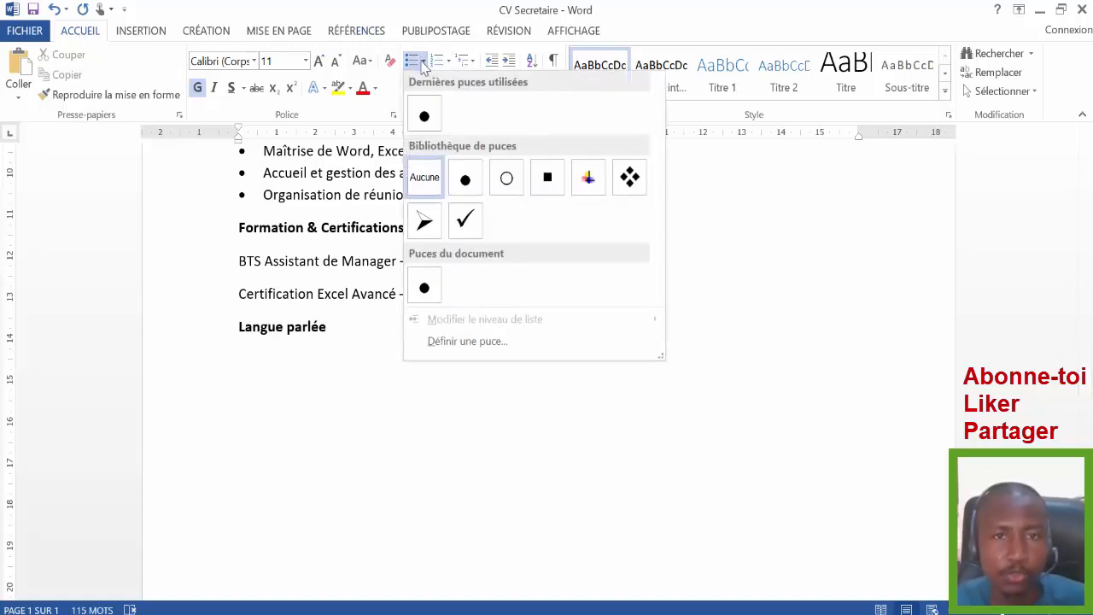
left_click(424, 116)
left_click(491, 61)
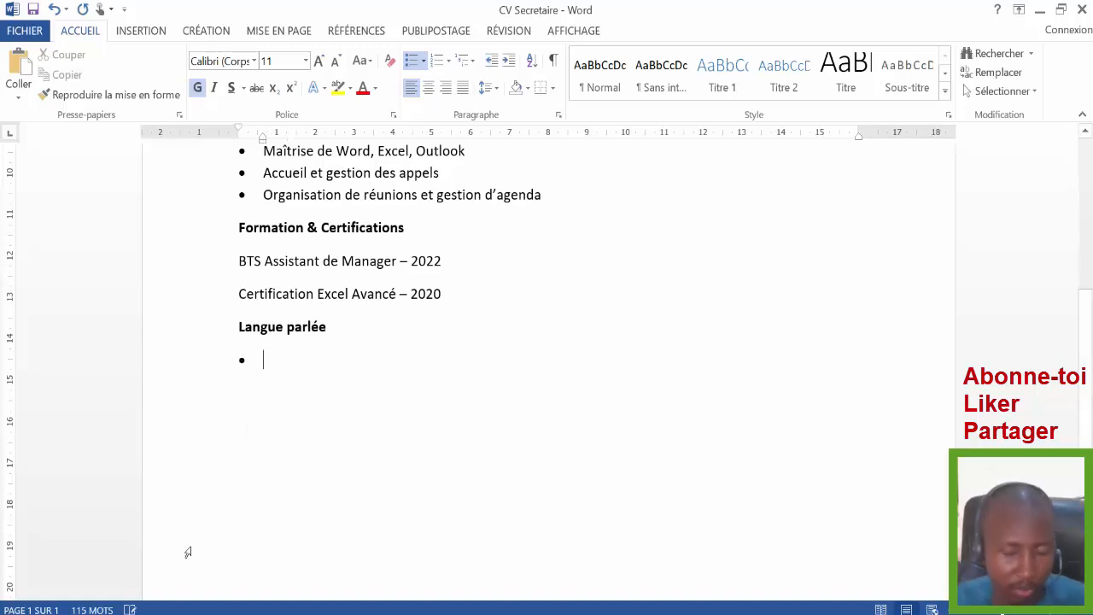
type("Fra")
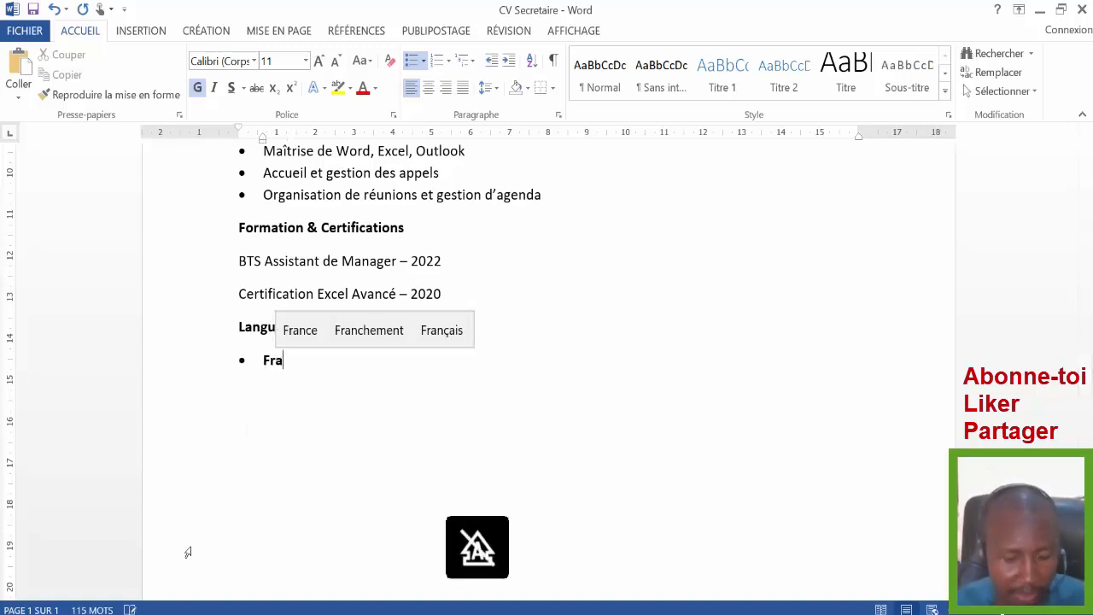
type("nç")
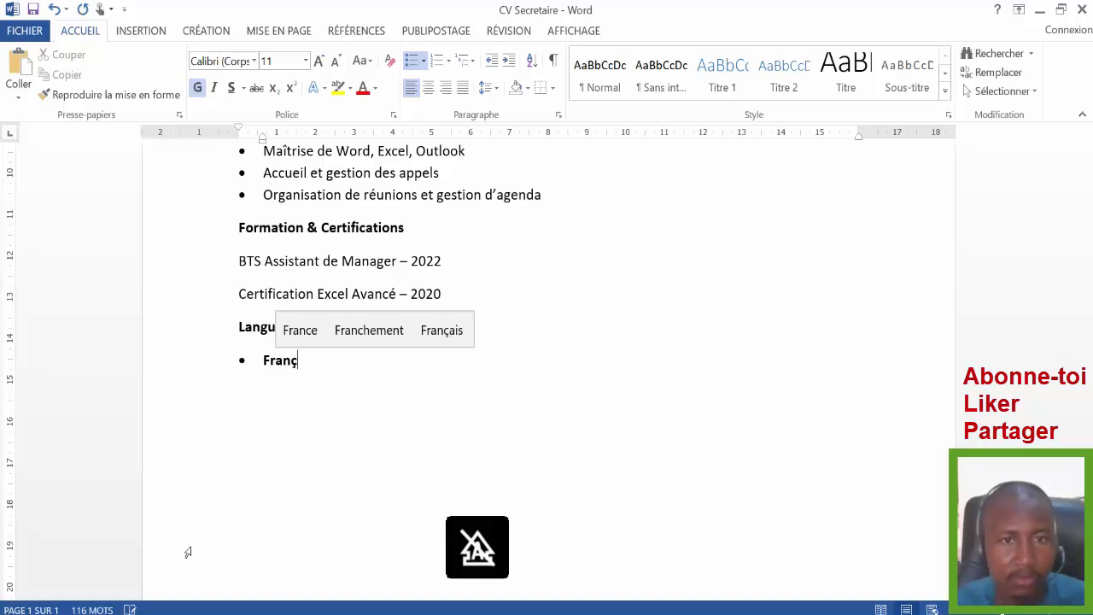
type("ais")
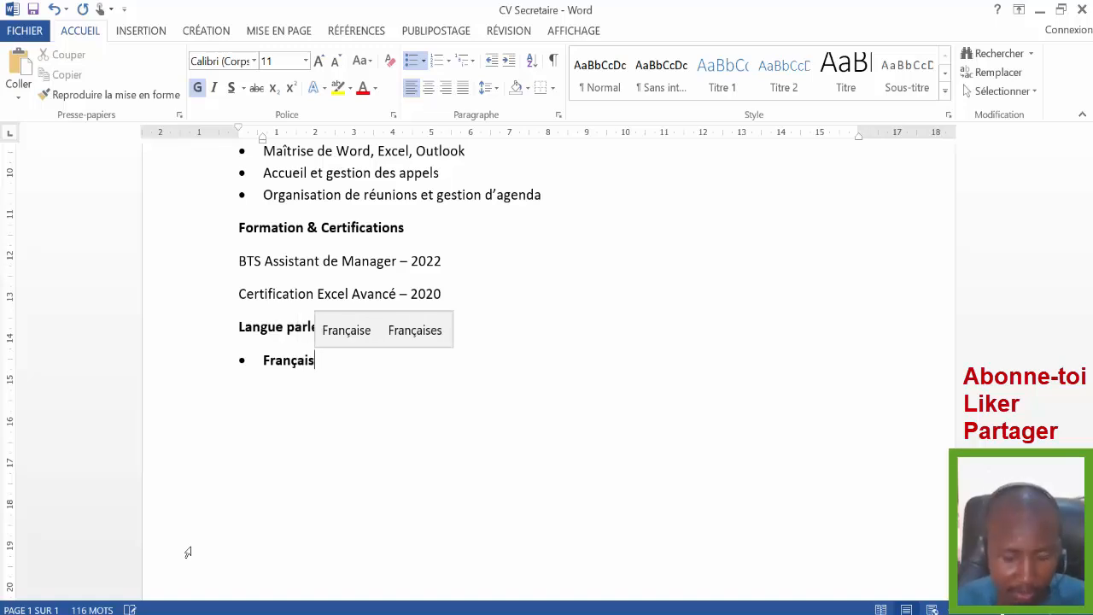
type(" :")
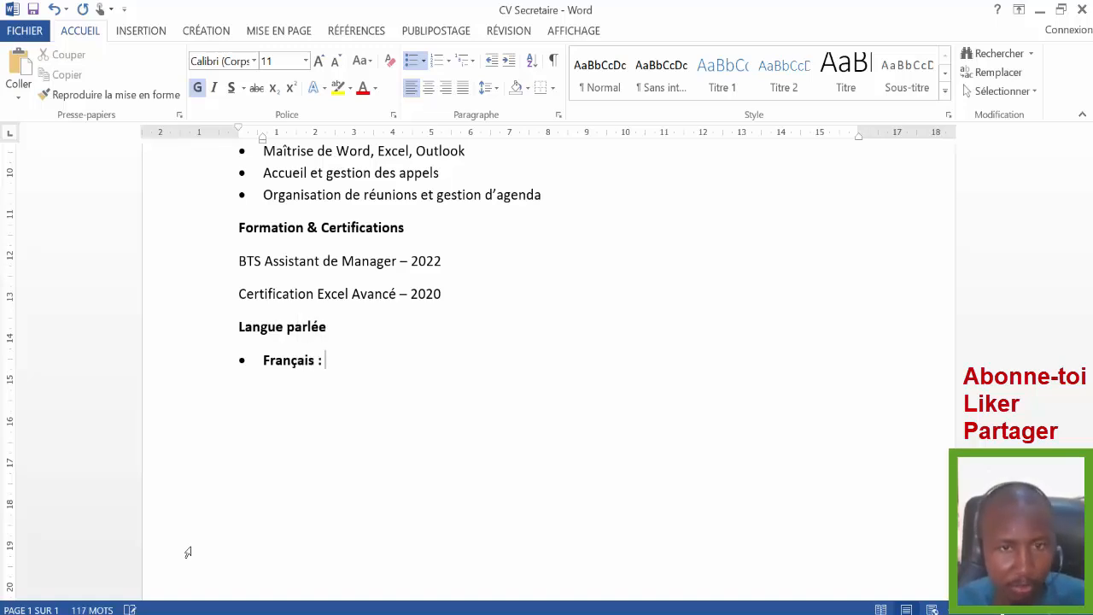
type(" coura")
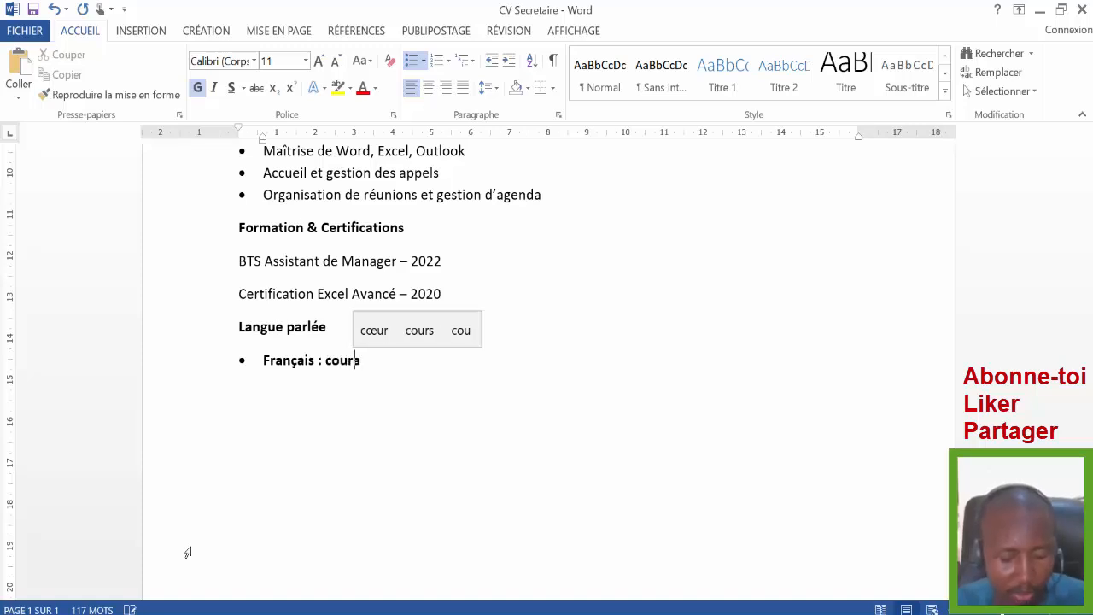
type("nt")
key("Return")
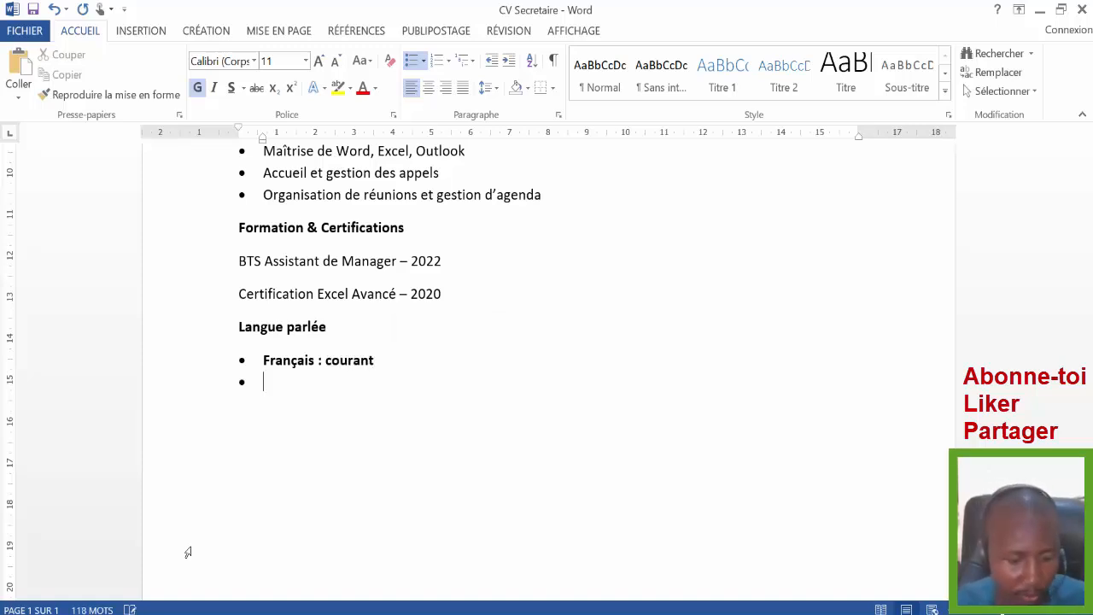
- Add a second language bullet reading 'Anglais : Professionnel'
type("Ang")
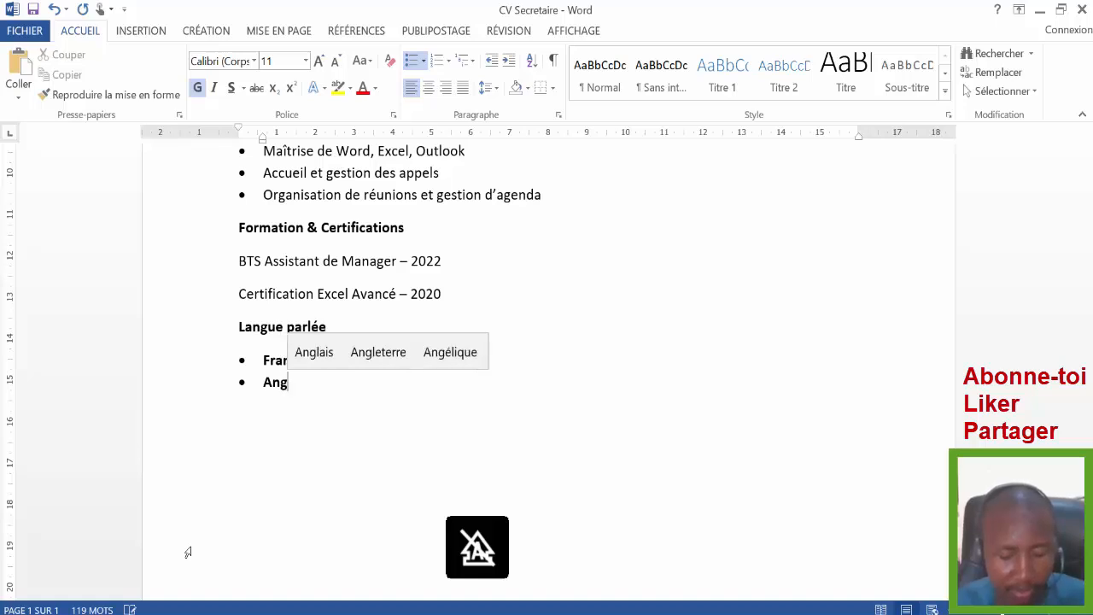
type("lais")
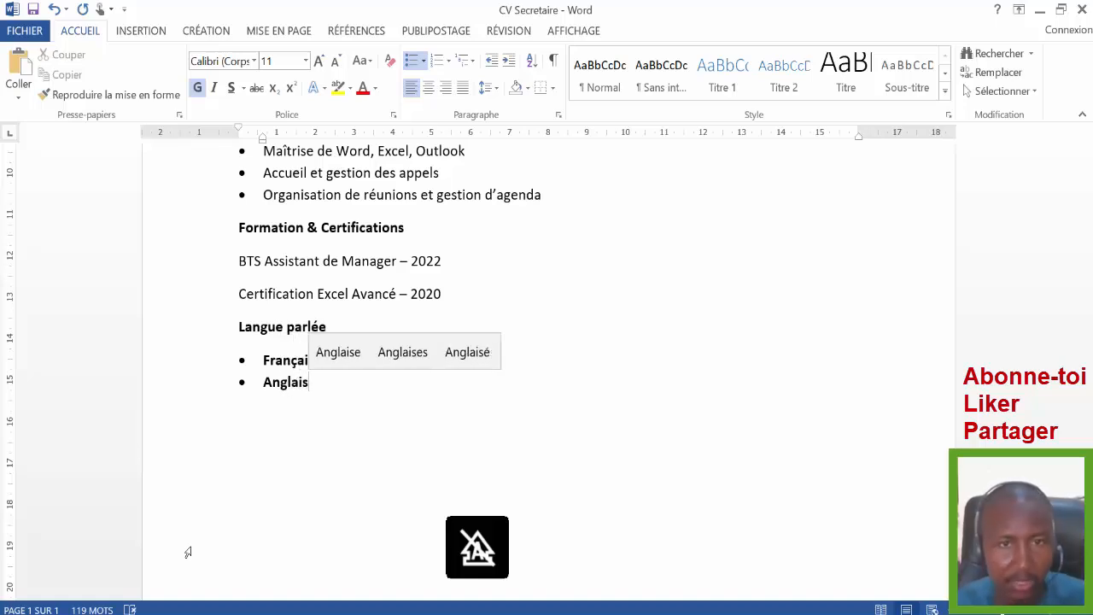
type(" :")
key("Caps_Lock")
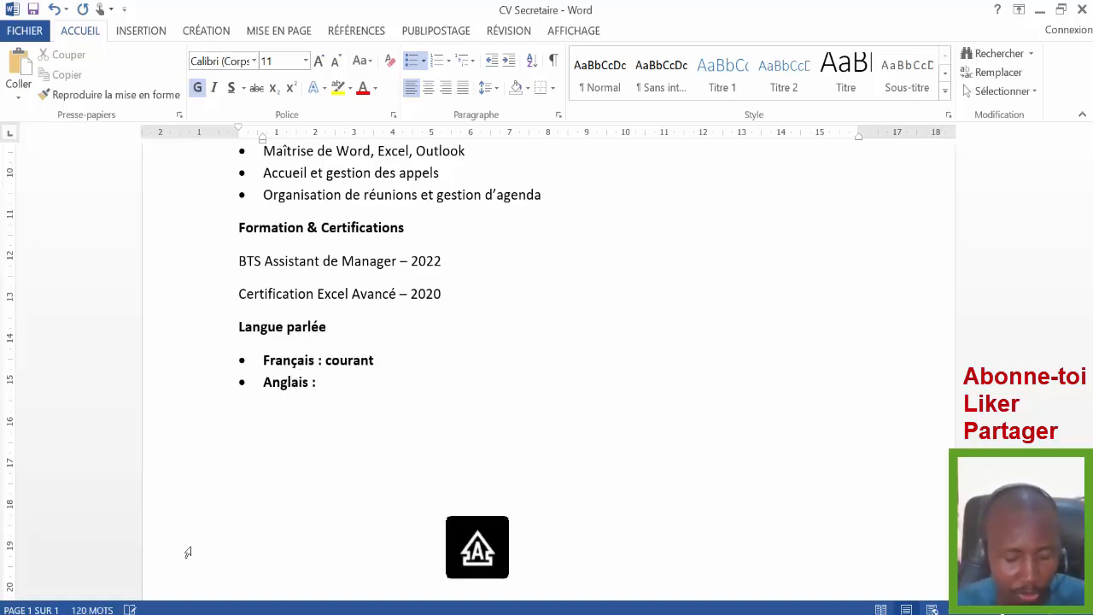
type("P")
key("Caps_Lock")
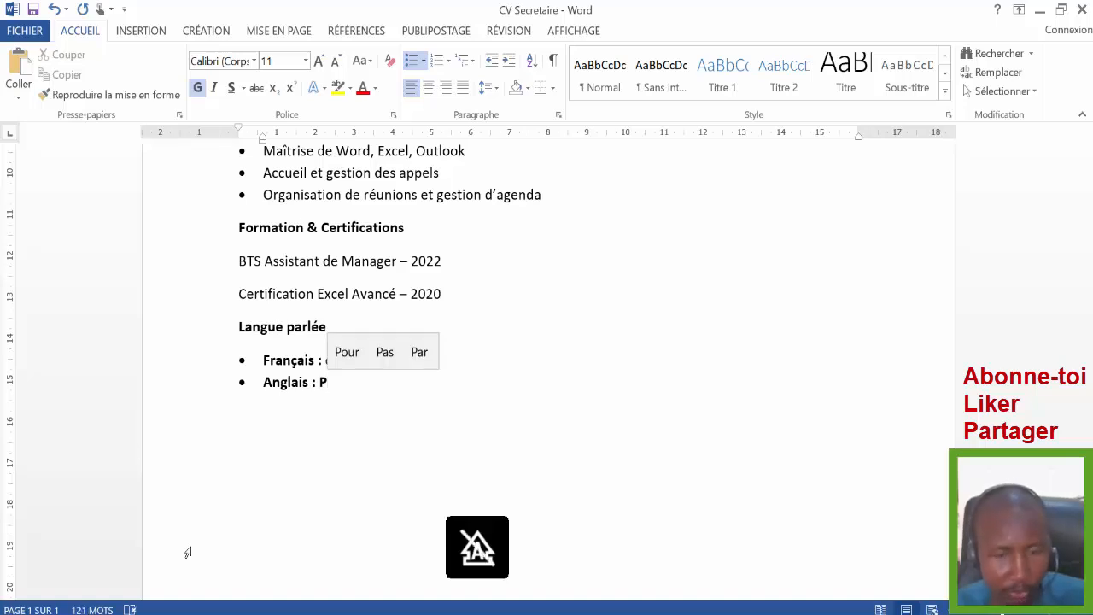
type("ro")
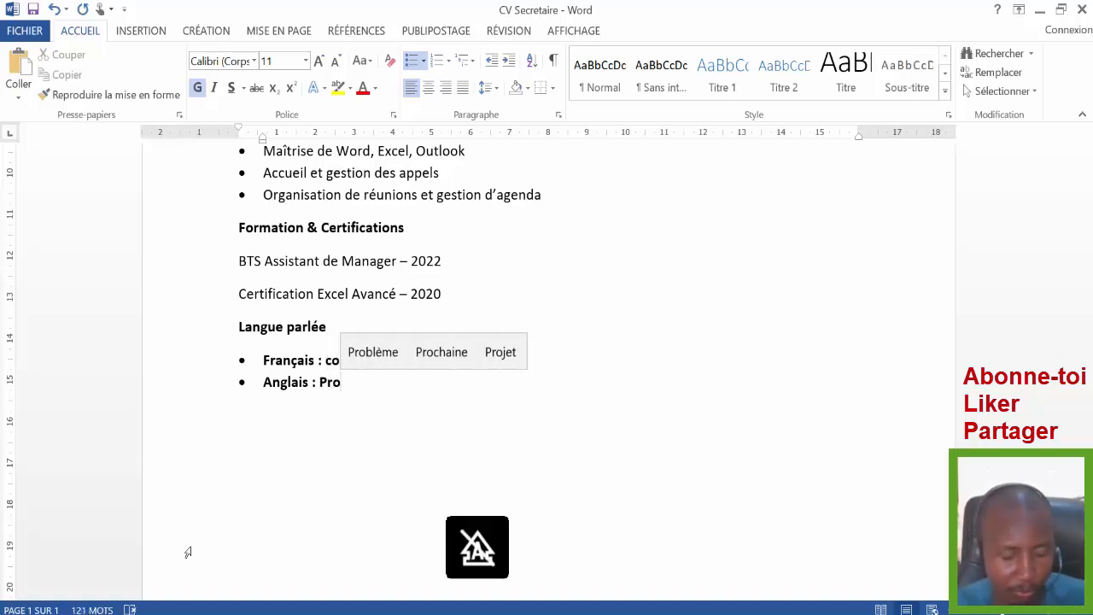
type("ffe")
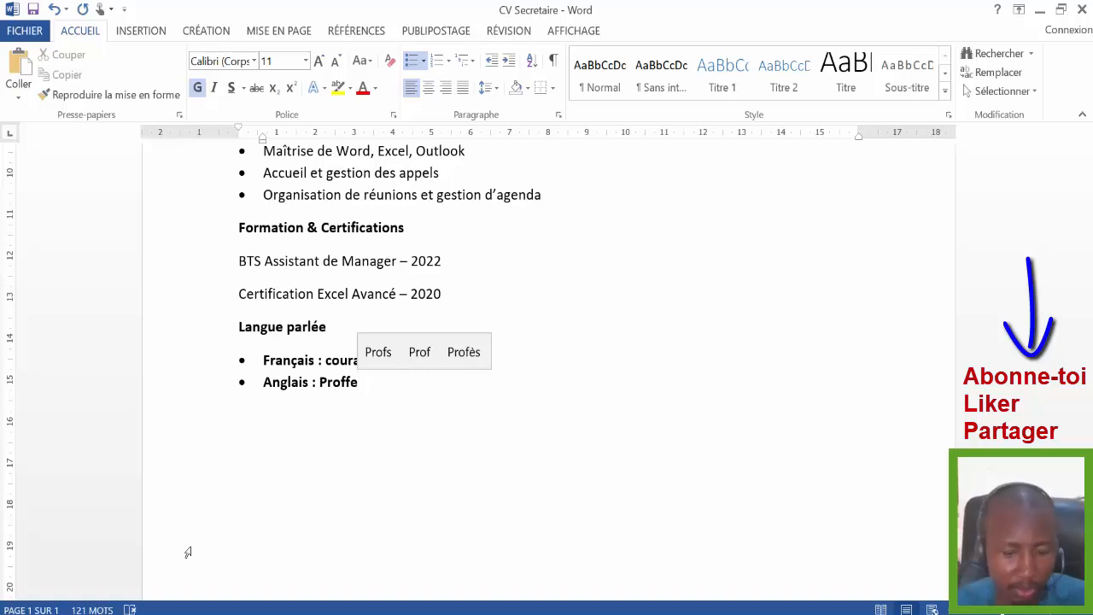
key("BackSpace")
key("BackSpace")
type("esi")
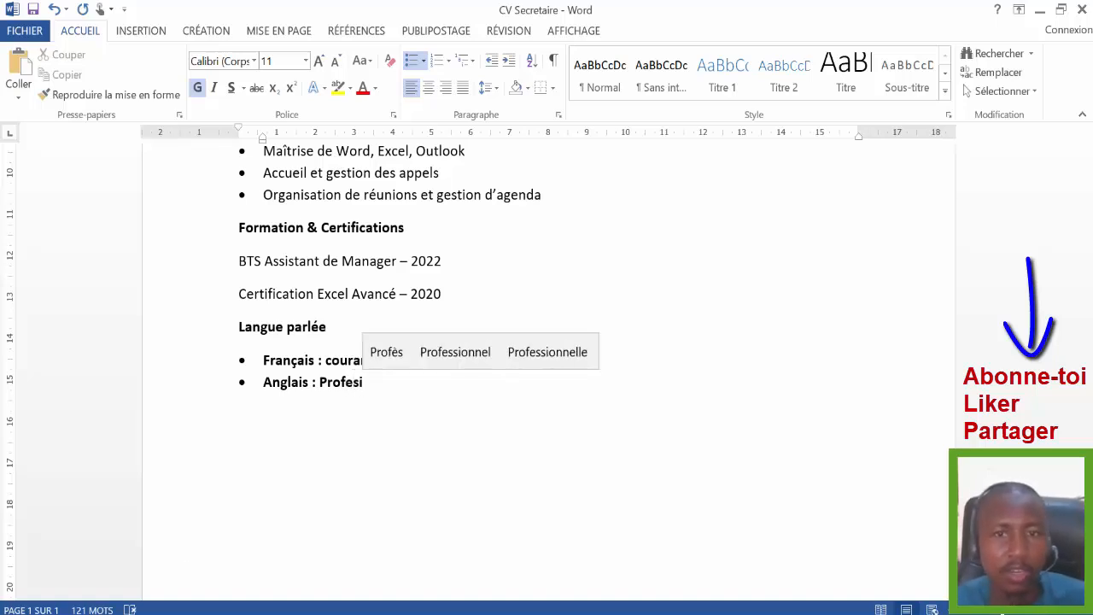
left_click(457, 357)
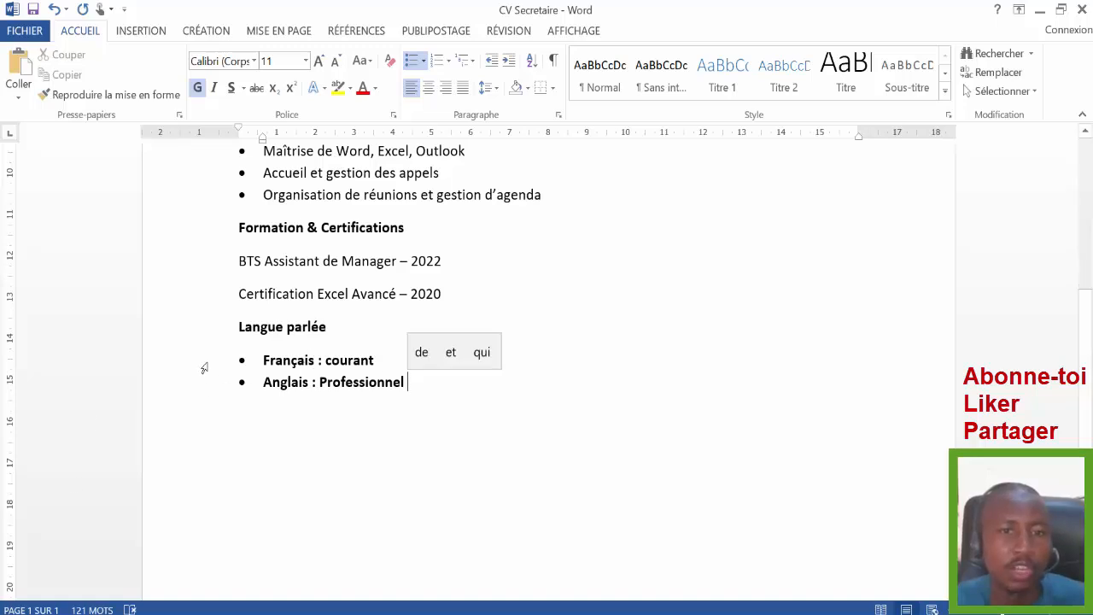
- Remove bold from both language lines and add an unbulleted empty line after them
left_click_drag(204, 367, 207, 427)
left_click(221, 391)
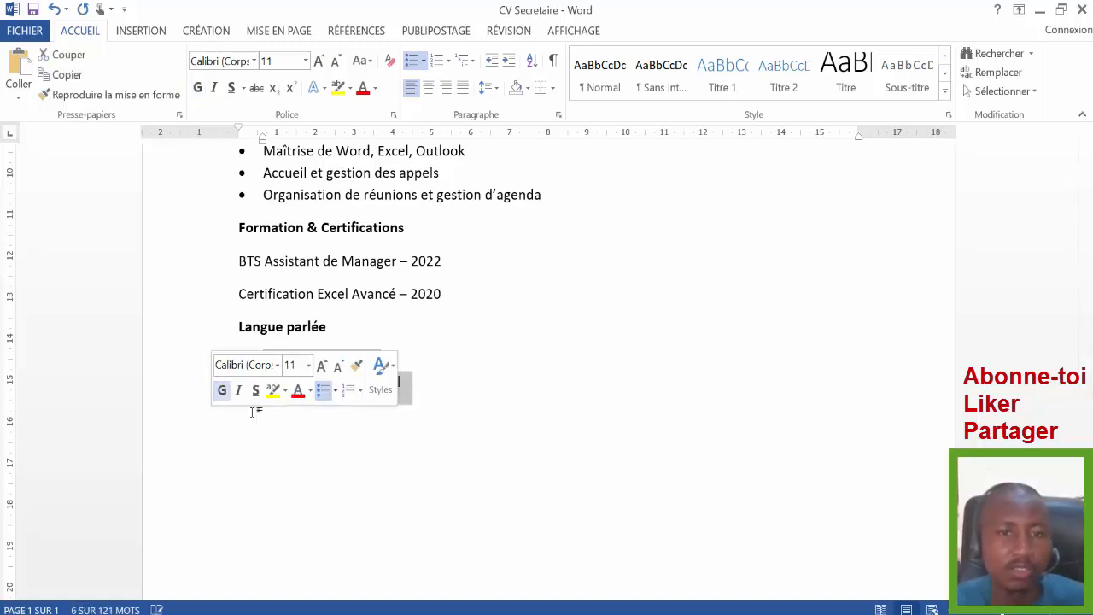
left_click(326, 383)
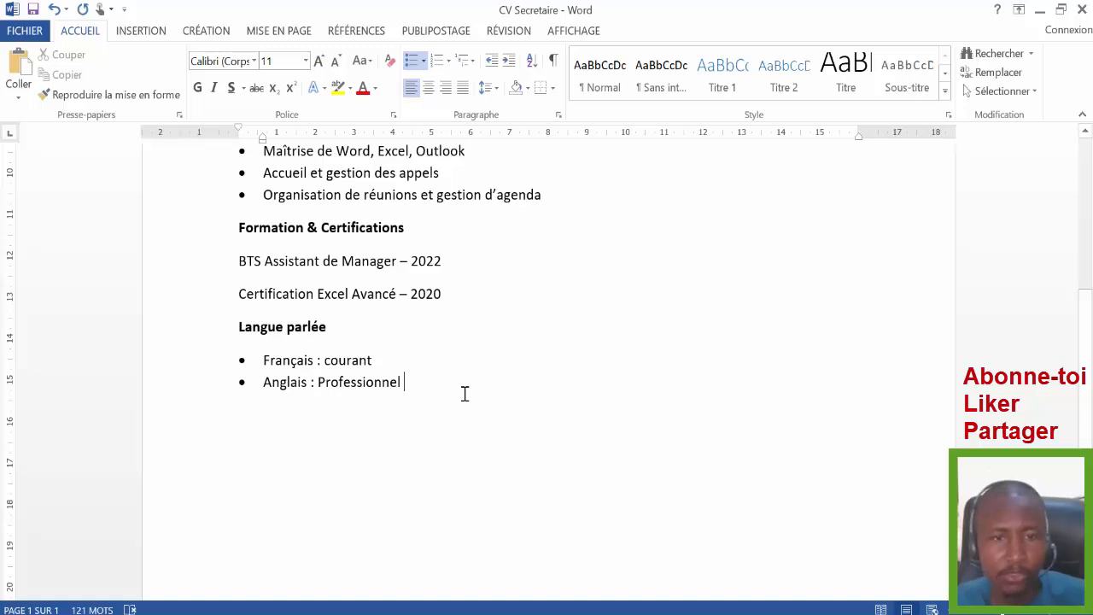
key("Return")
key("BackSpace")
key("BackSpace")
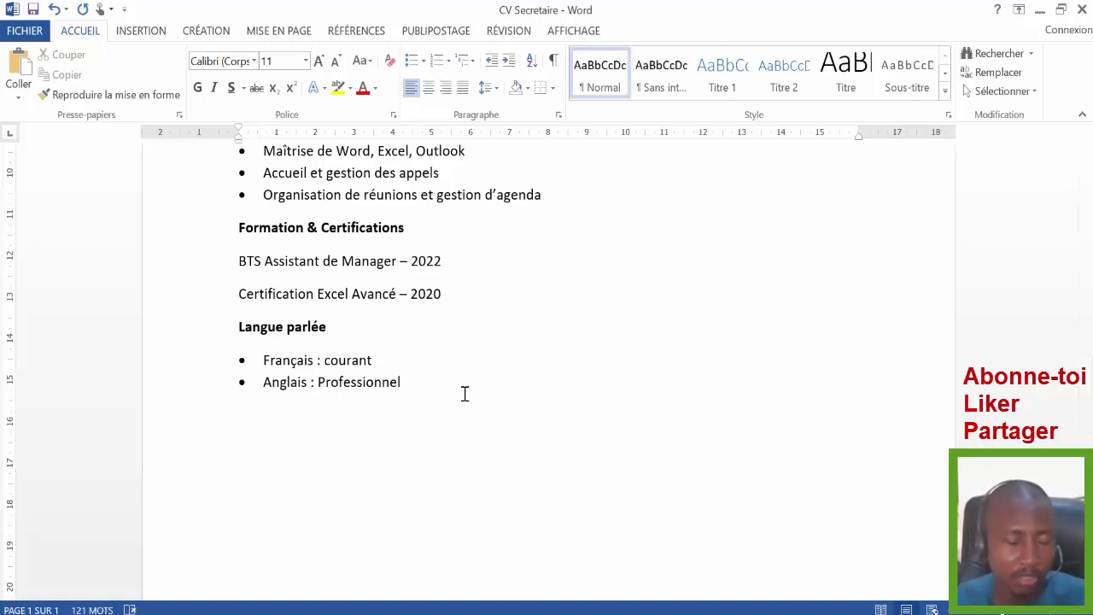
- Type the heading 'Loisirs' under the language bullets and make it bold
type("Loi")
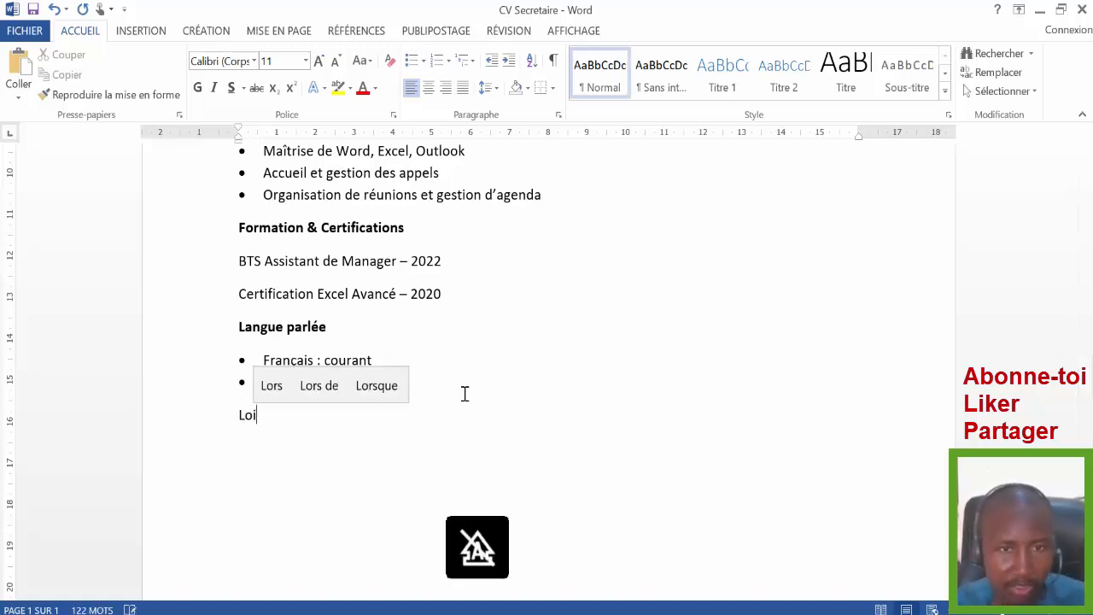
type("si")
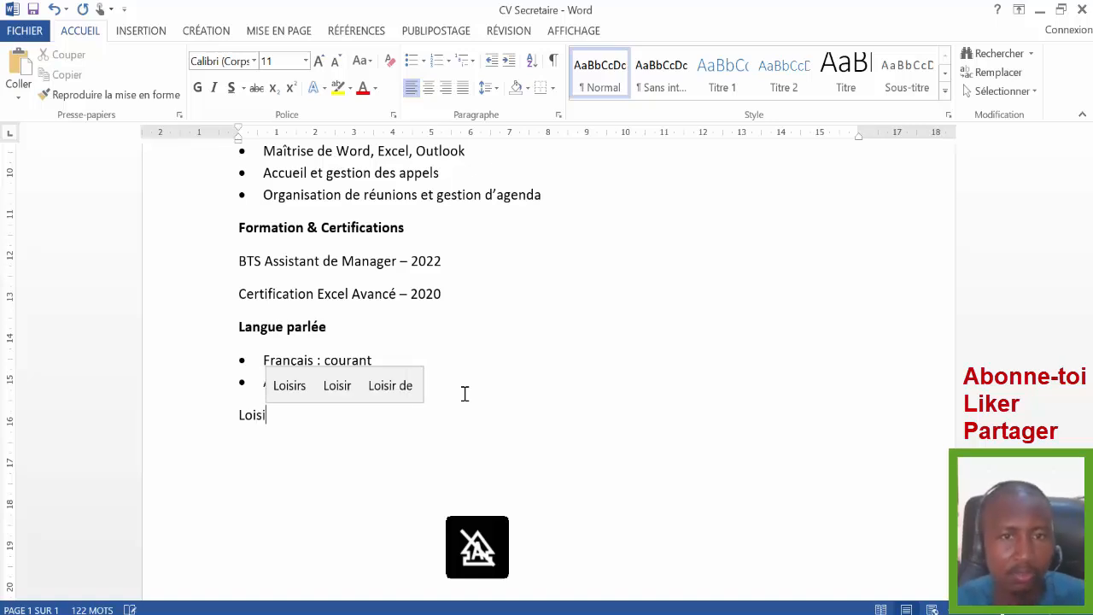
left_click(273, 389)
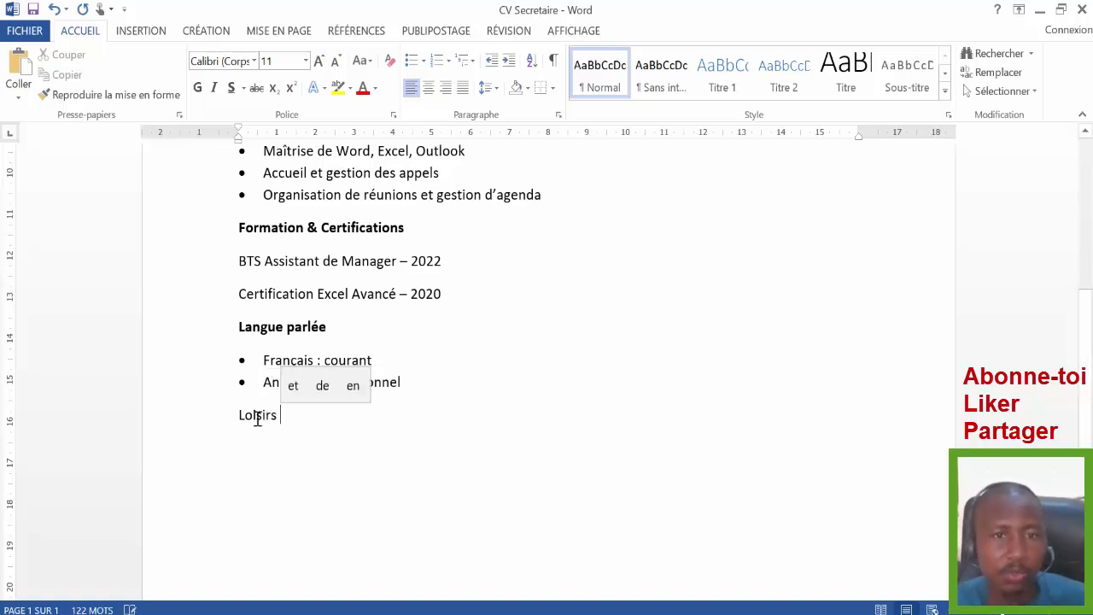
left_click(156, 419)
key("ctrl+g")
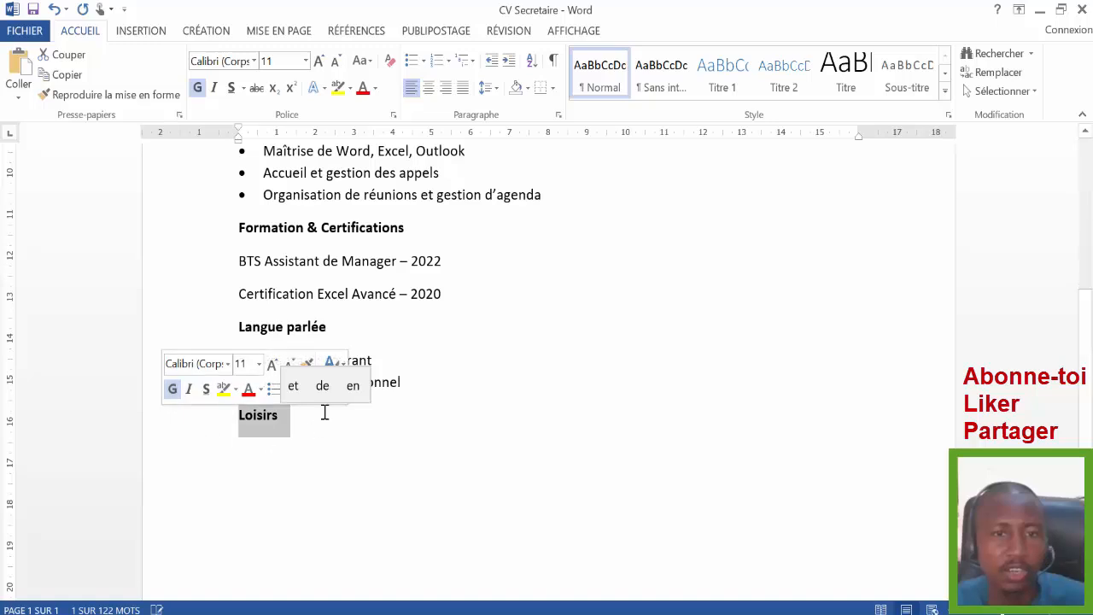
left_click(307, 431)
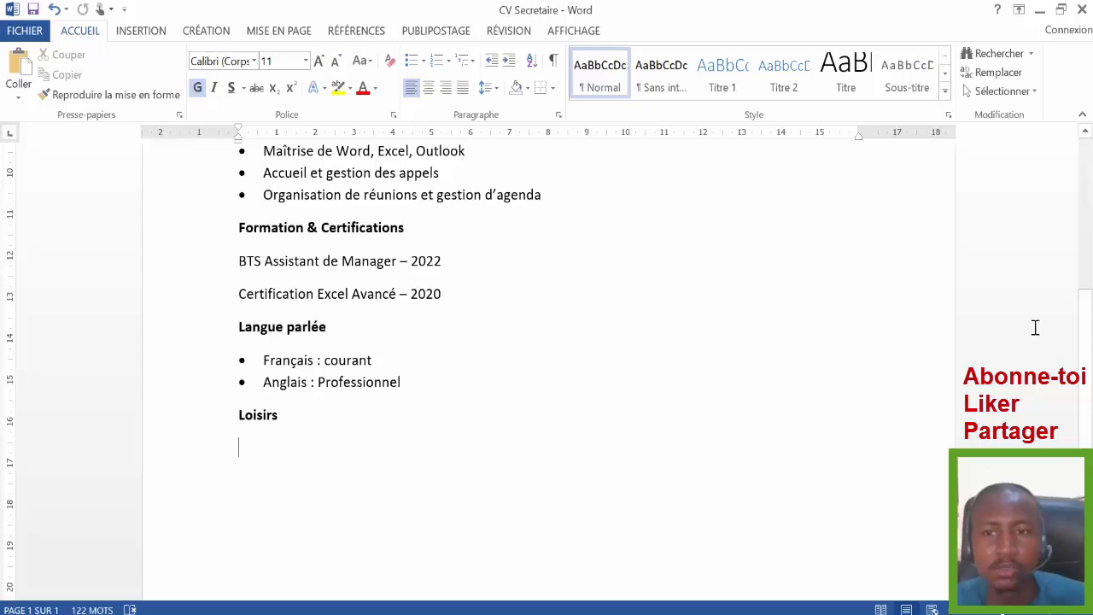
left_click_drag(1086, 366, 1076, 162)
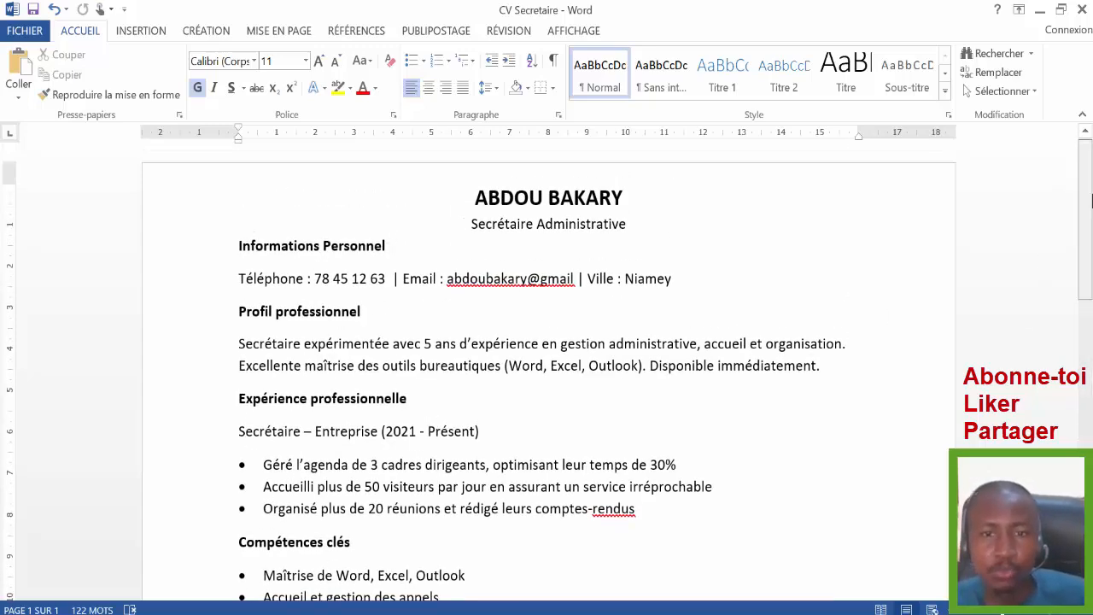
- Insert an empty line above the Informations Personnel heading
left_click_drag(1089, 195, 1091, 166)
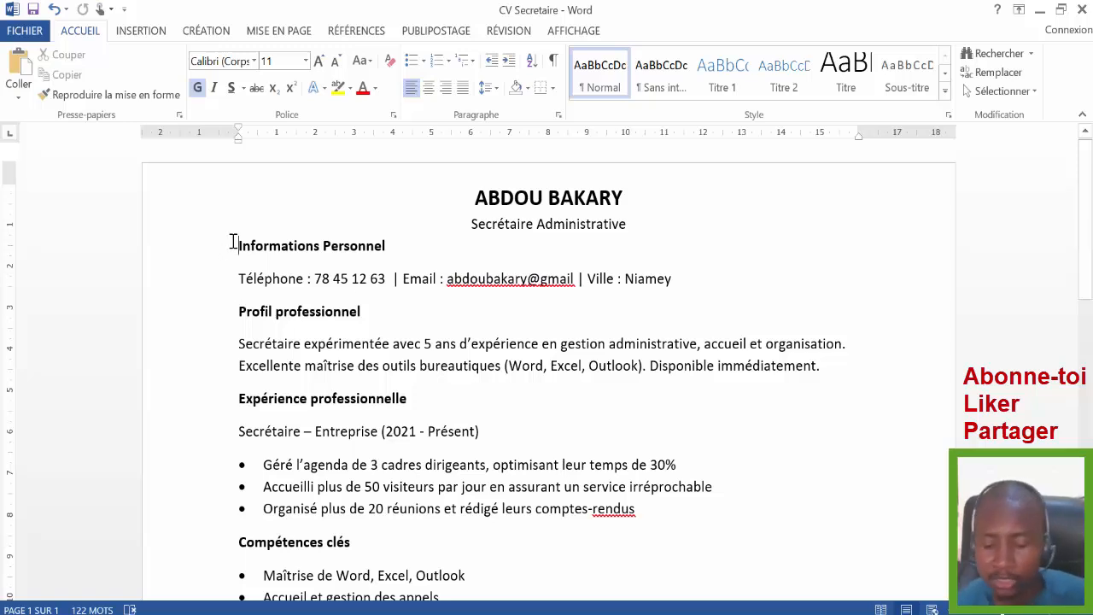
key("Return")
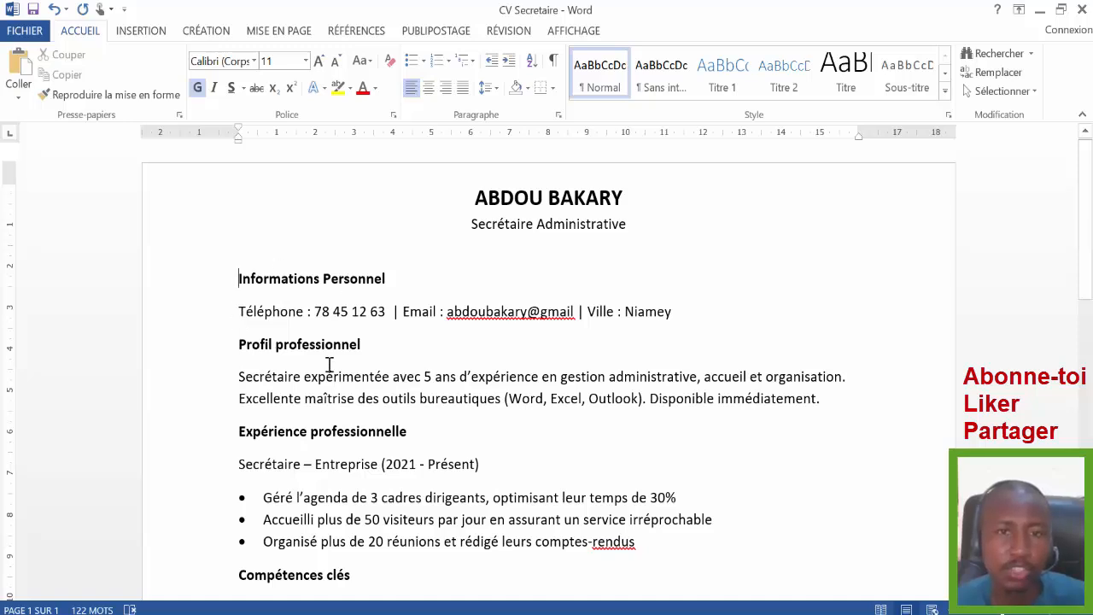
left_click(153, 282)
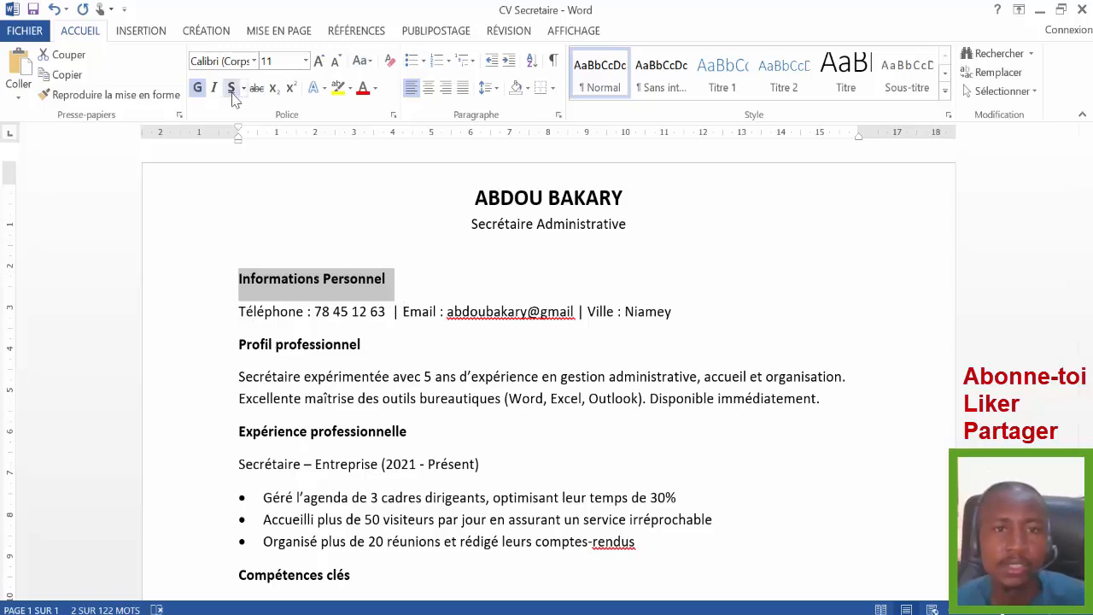
left_click(489, 290)
- Set all text from Informations Personnel to the end in Arial, size 12
left_click_drag(237, 278, 511, 340)
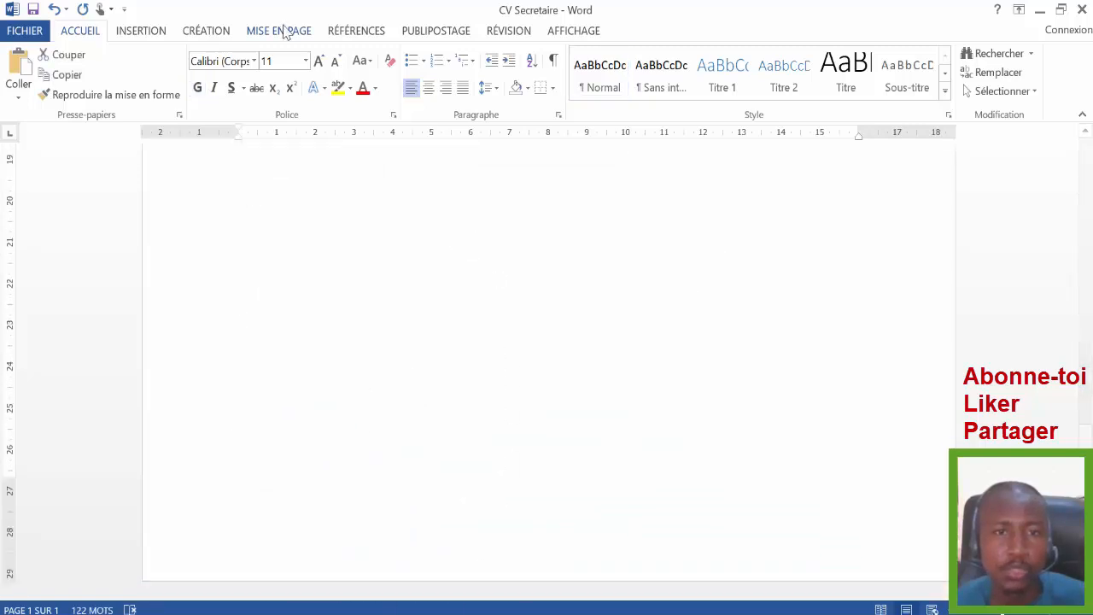
left_click(305, 61)
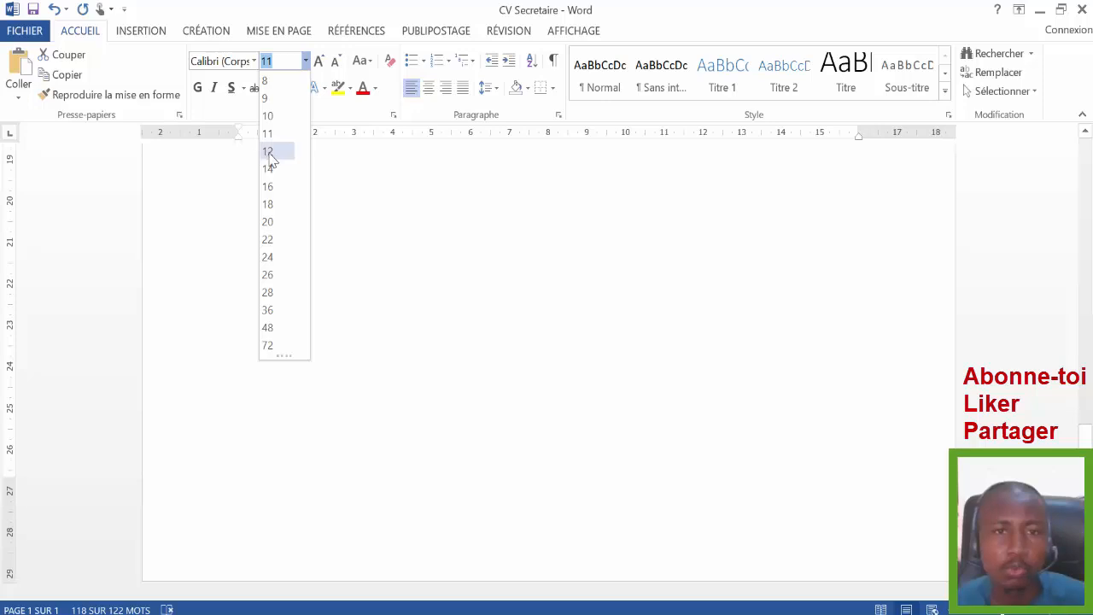
left_click(267, 151)
left_click(254, 61)
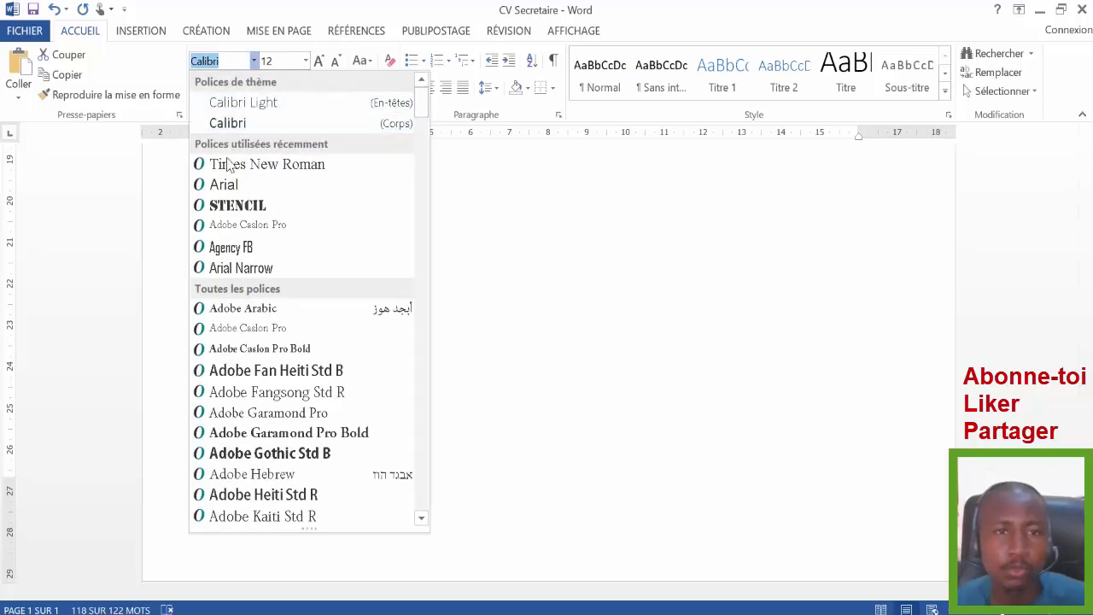
left_click(226, 181)
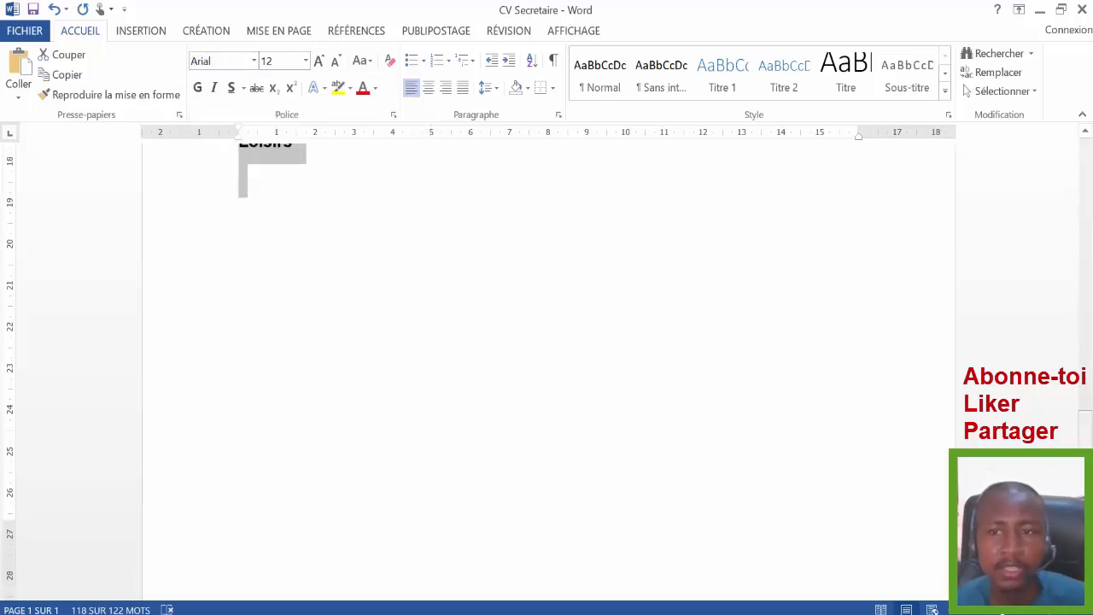
scroll(1059, 249, "up", 10)
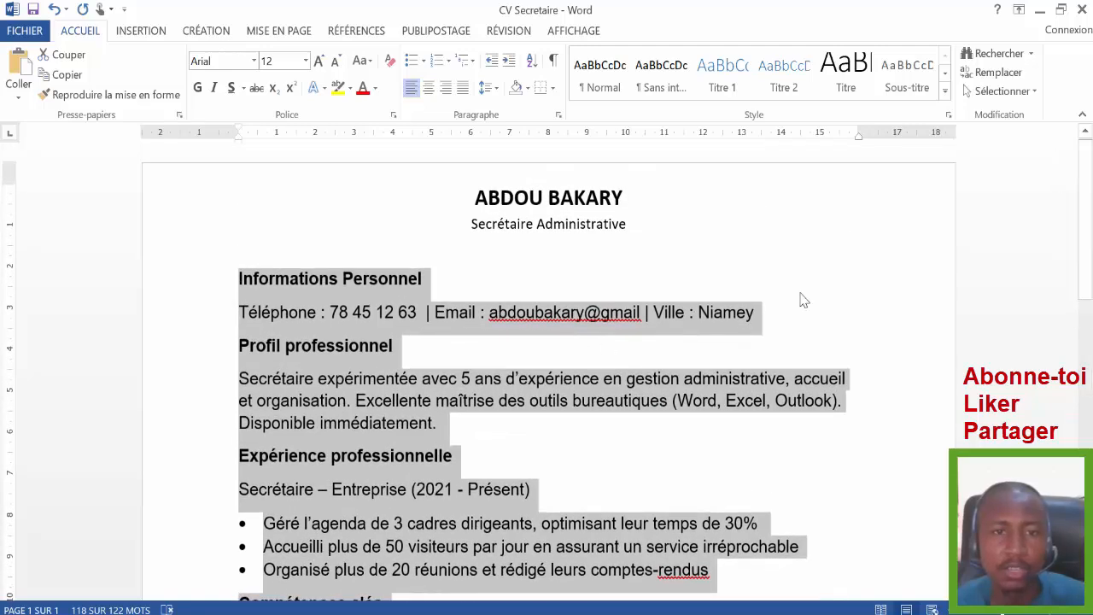
- Add space after the Informations Personnel heading paragraph, separating it from the phone line
left_click(349, 344)
left_click(189, 282)
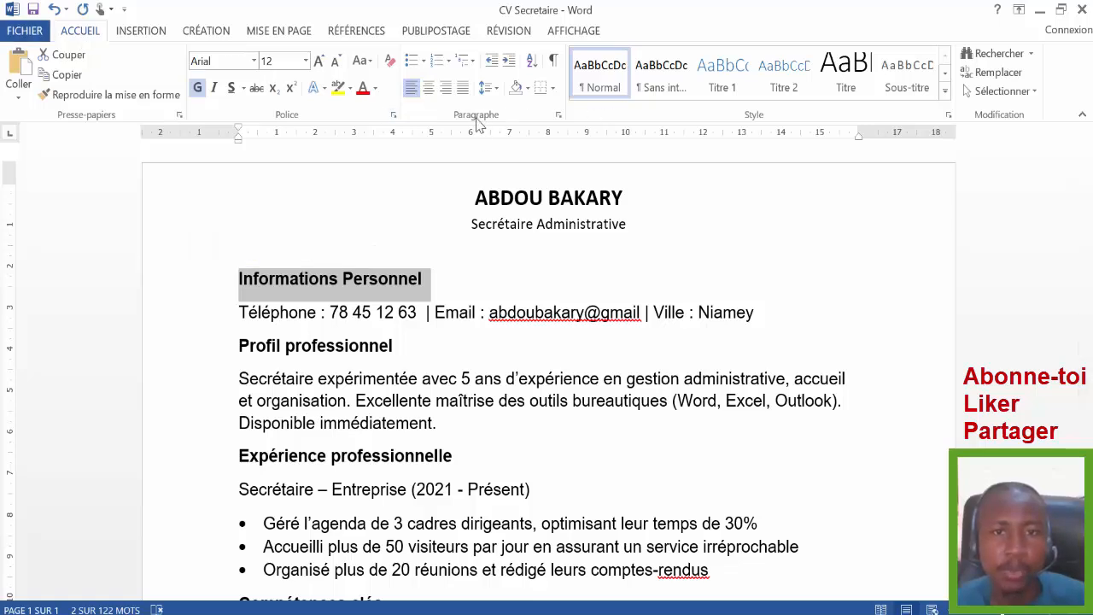
left_click(495, 89)
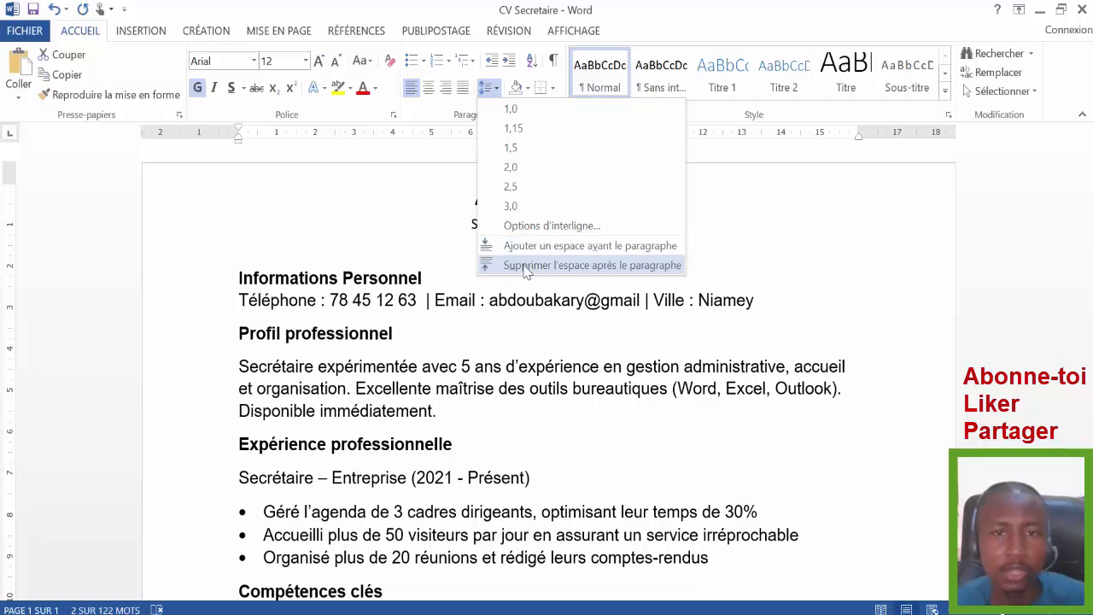
left_click(526, 266)
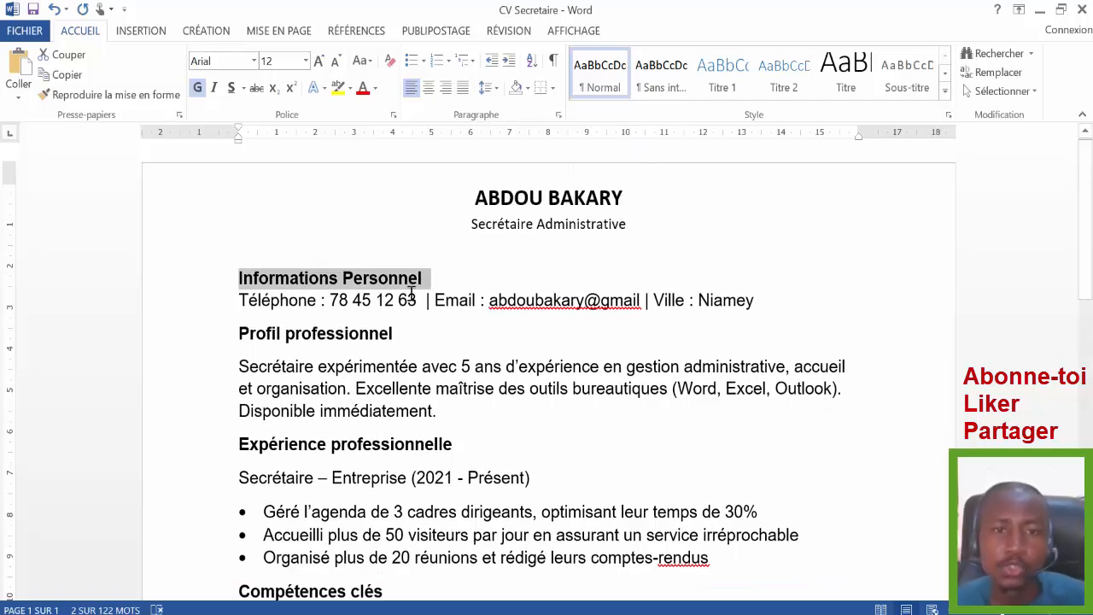
left_click(315, 279)
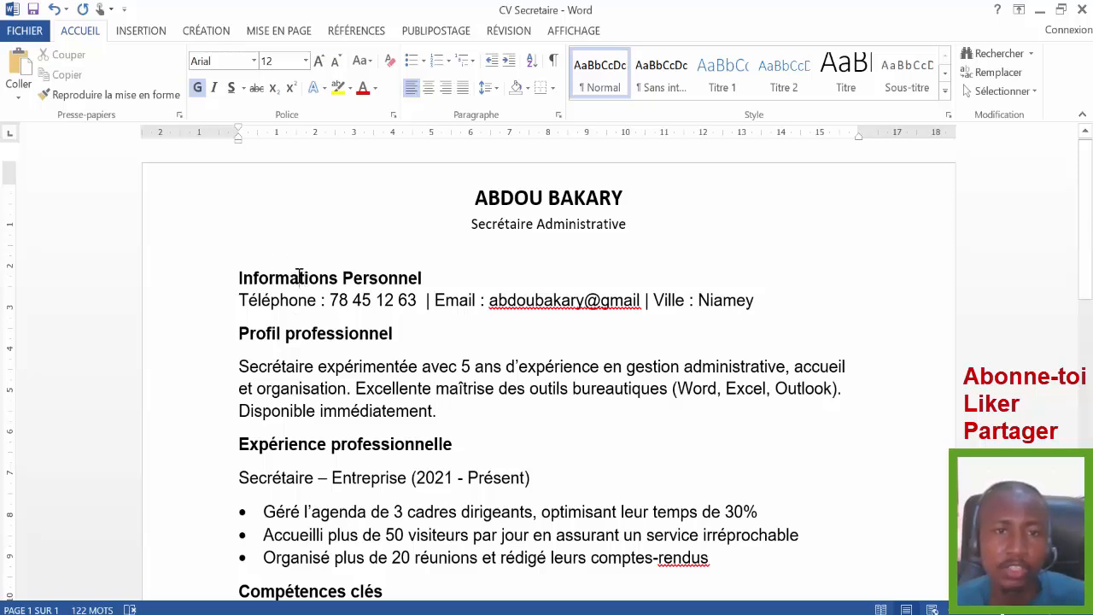
left_click(488, 87)
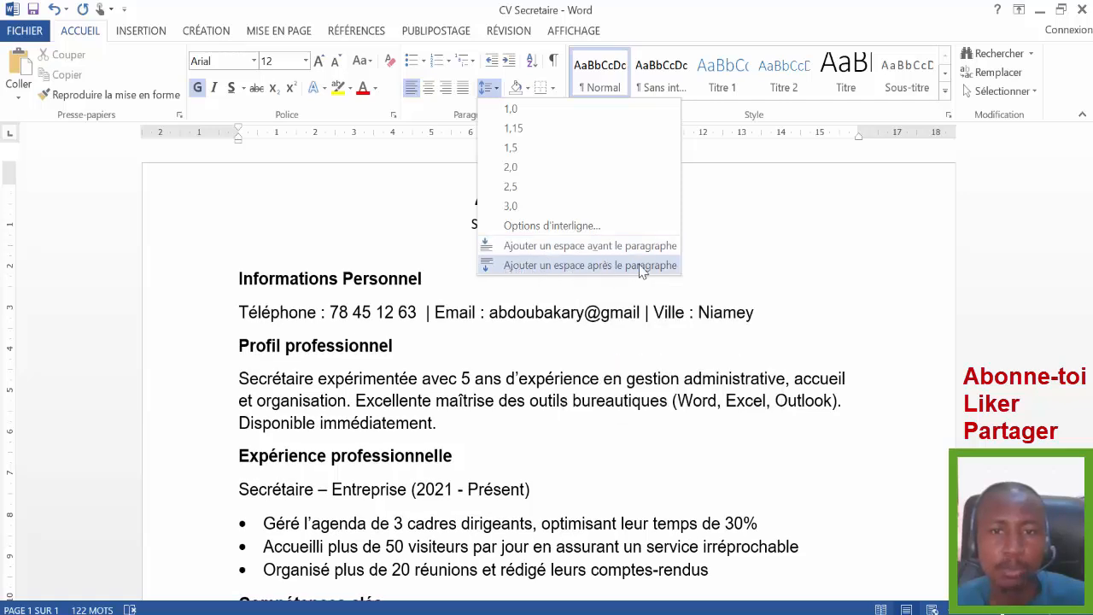
left_click(589, 266)
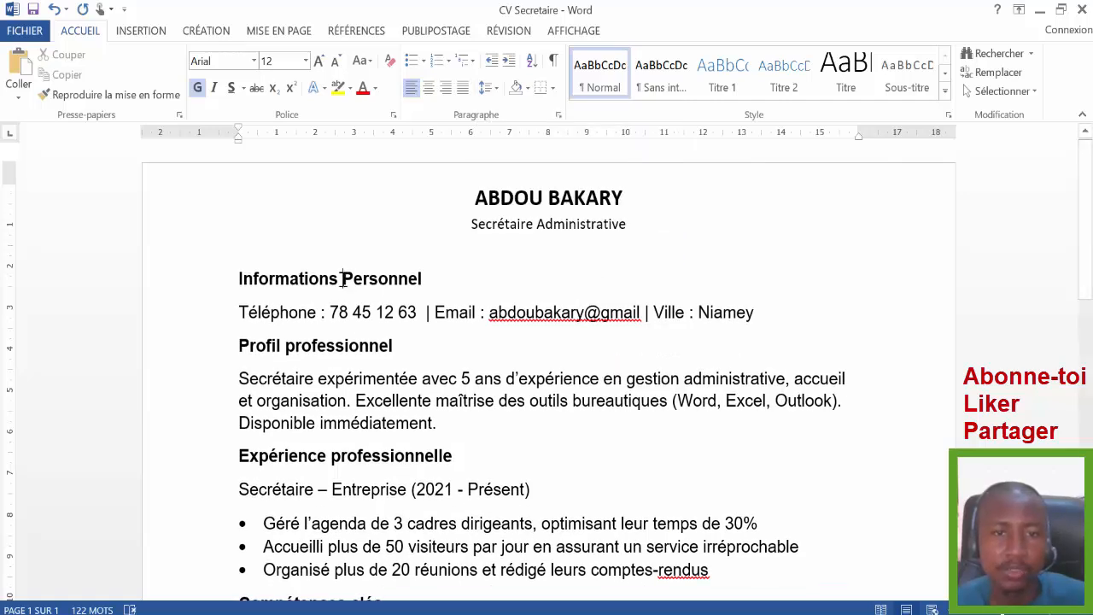
left_click(296, 313)
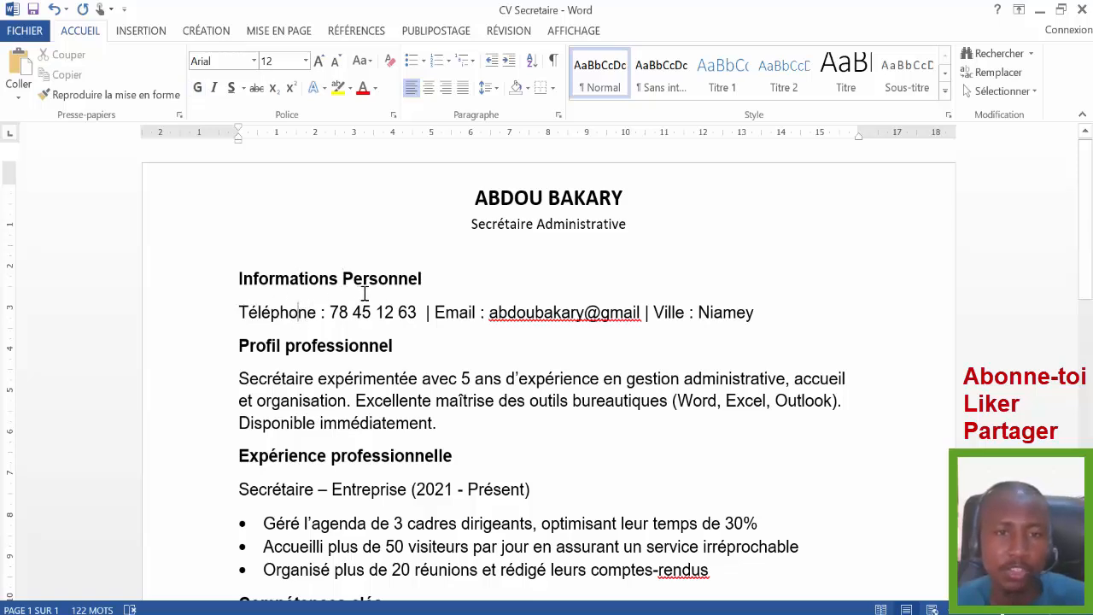
- Centre the Informations Personnelles heading with blue paragraph shading and white text
left_click(170, 288)
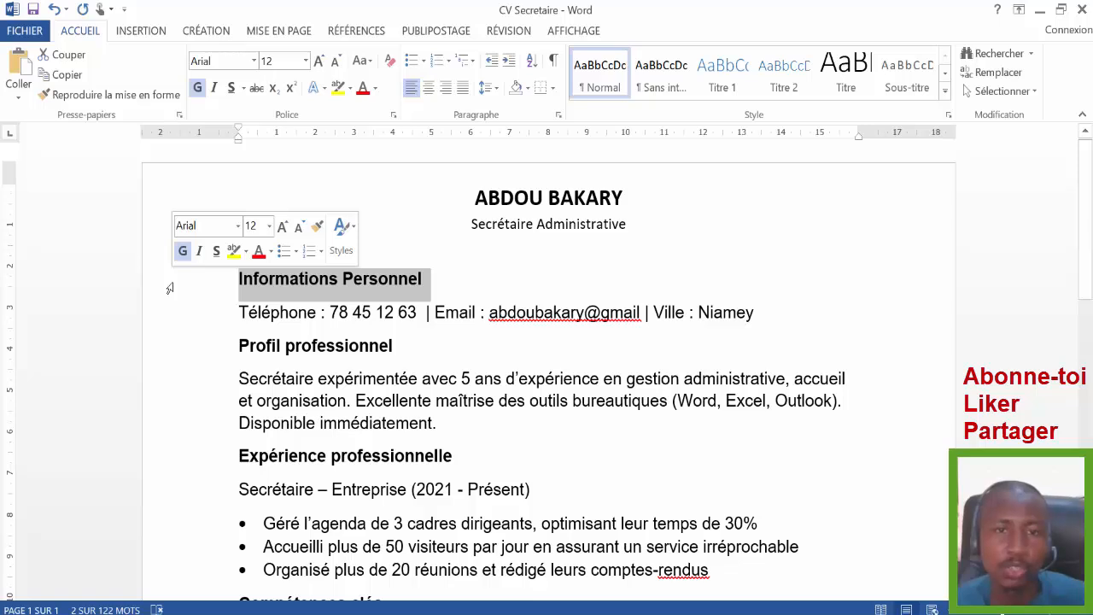
left_click(433, 92)
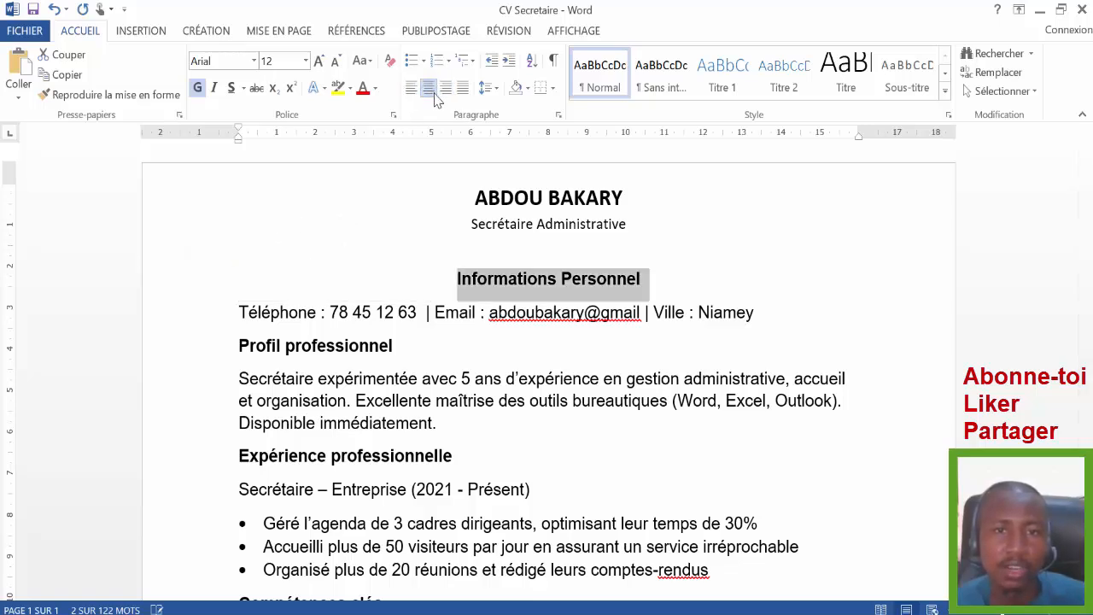
left_click(527, 88)
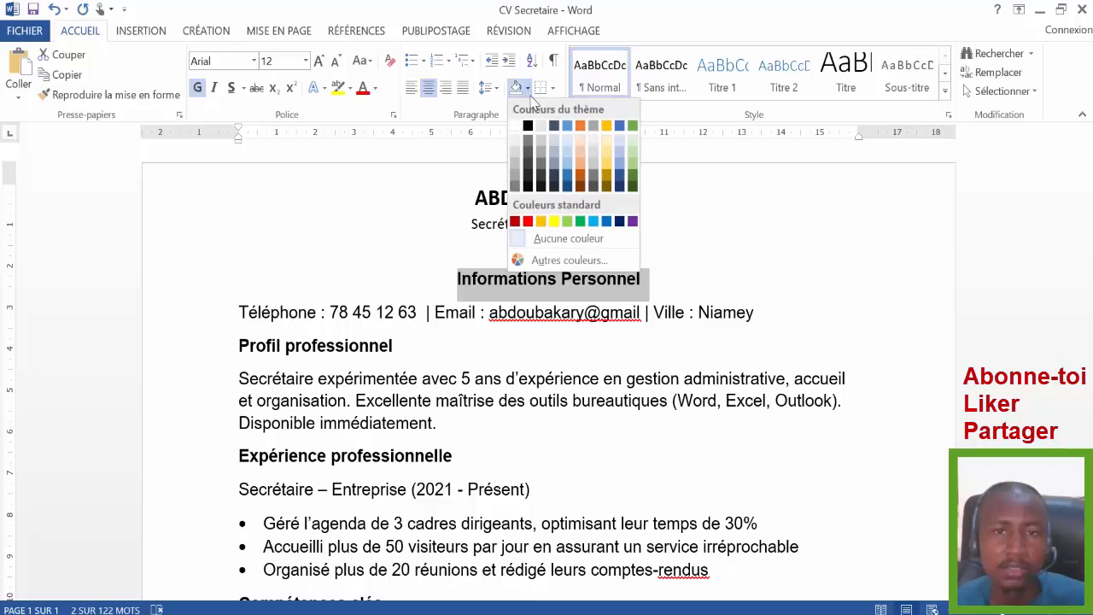
left_click(606, 221)
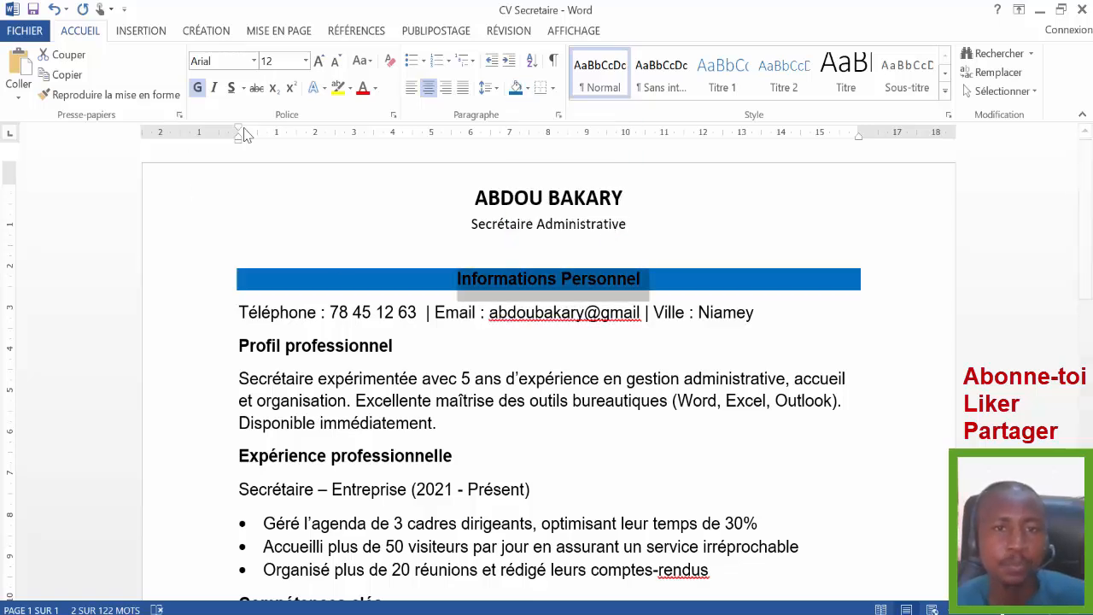
left_click(375, 88)
left_click(363, 146)
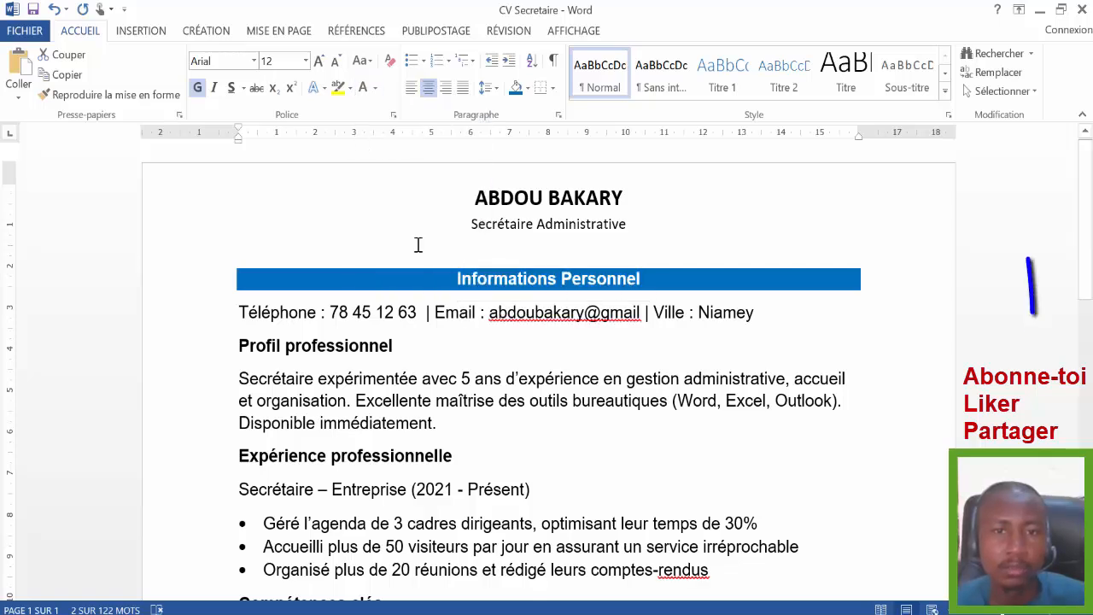
left_click(518, 379)
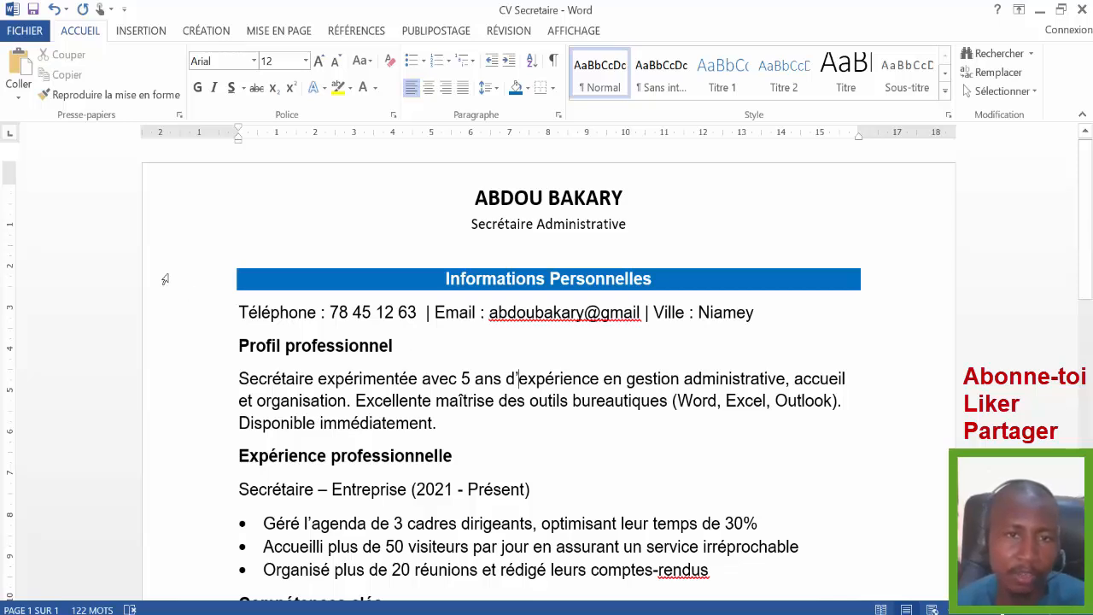
- Copy the heading's banner format onto Profil professionnel and Expérience professionnelle
left_click(197, 286)
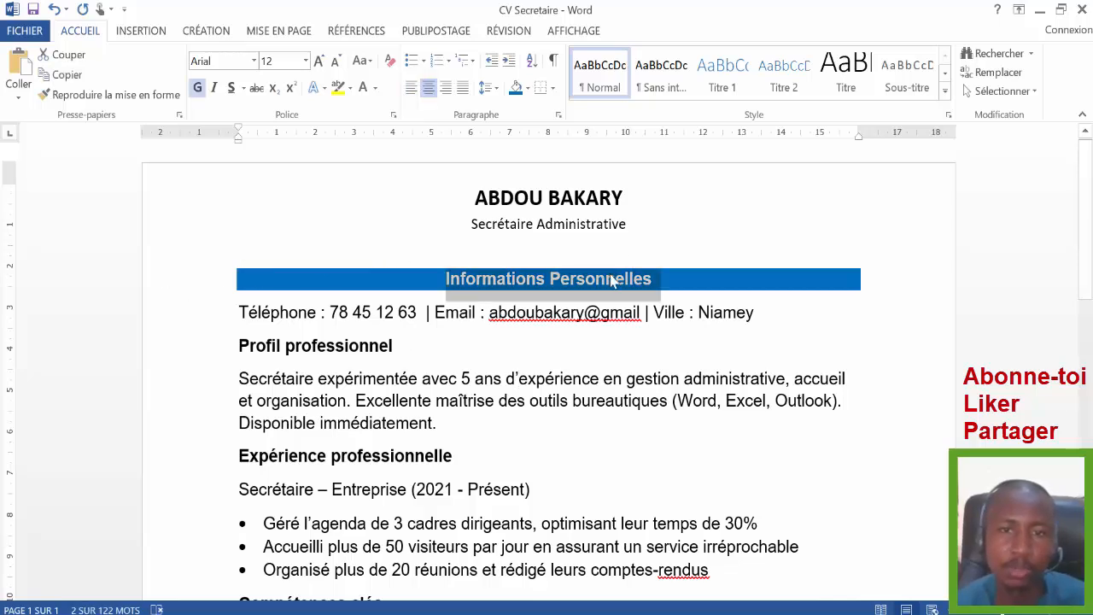
left_click(90, 95)
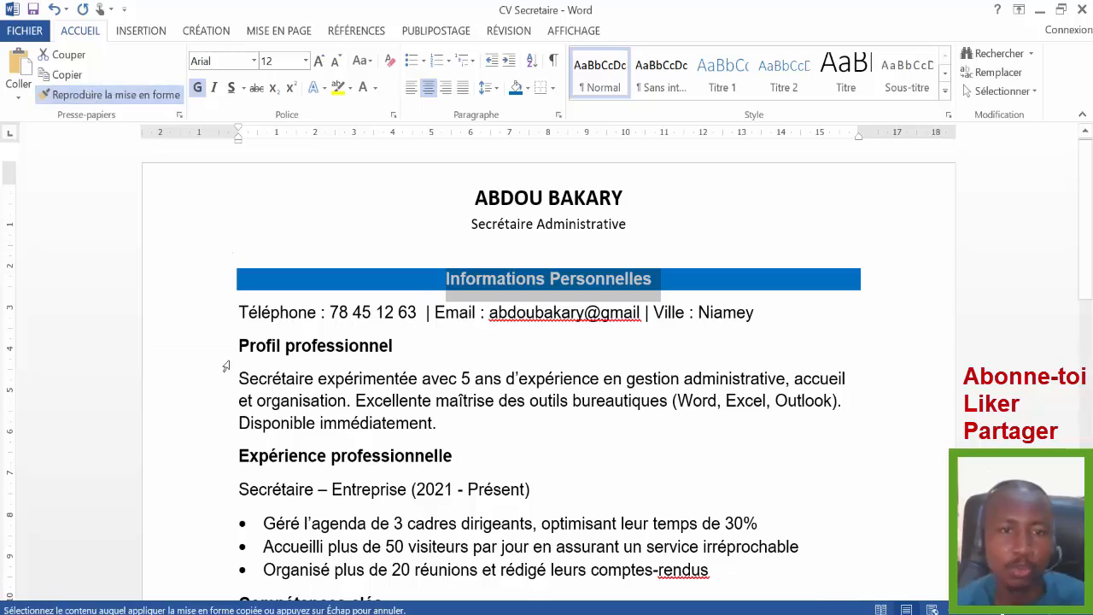
left_click(179, 351)
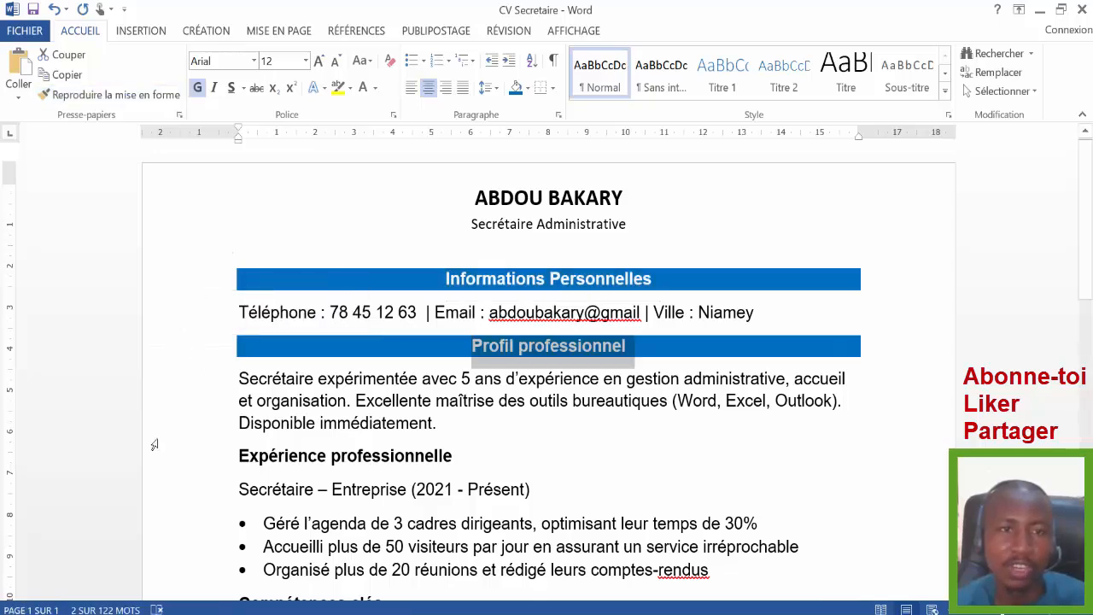
left_click(67, 95)
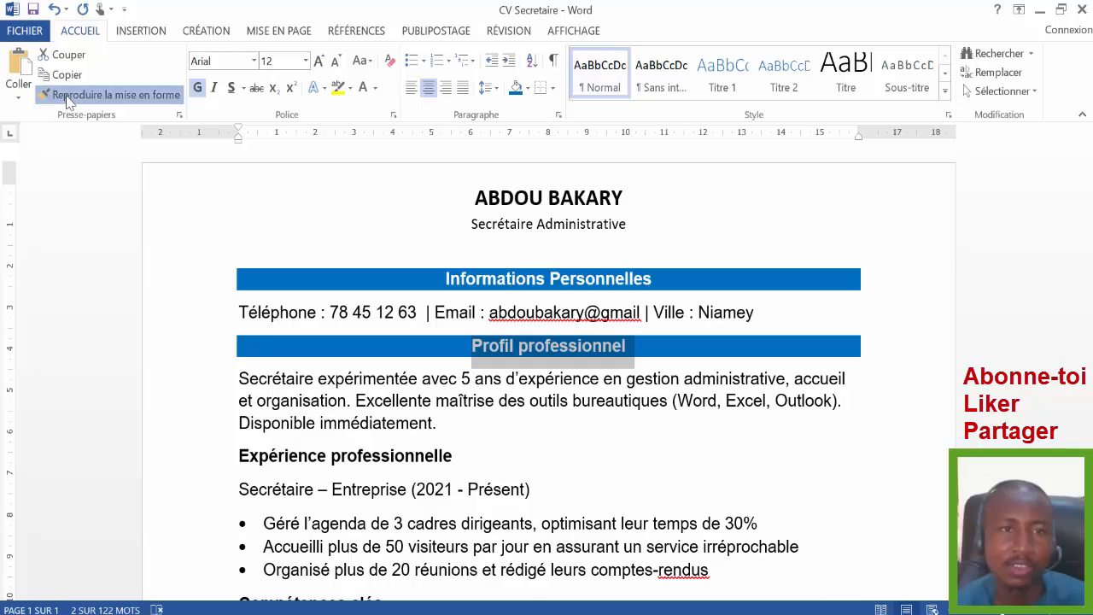
left_click(181, 463)
scroll(835, 304, "down", 6)
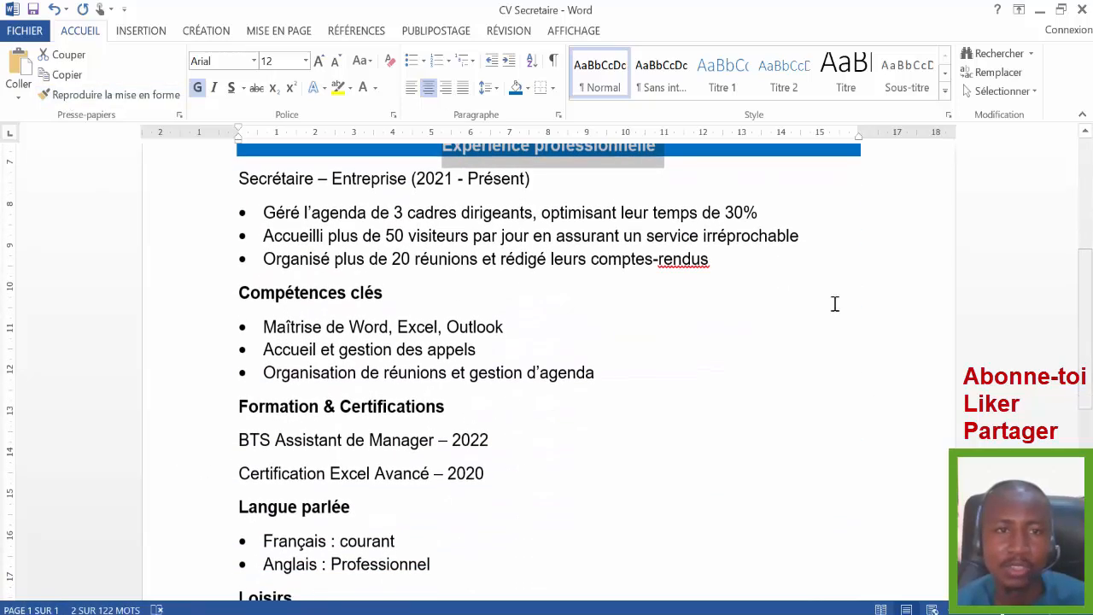
- Apply the same banner to Compétences clés, Formation & Certifications and Langue parlée
left_click(109, 95)
left_click(189, 297)
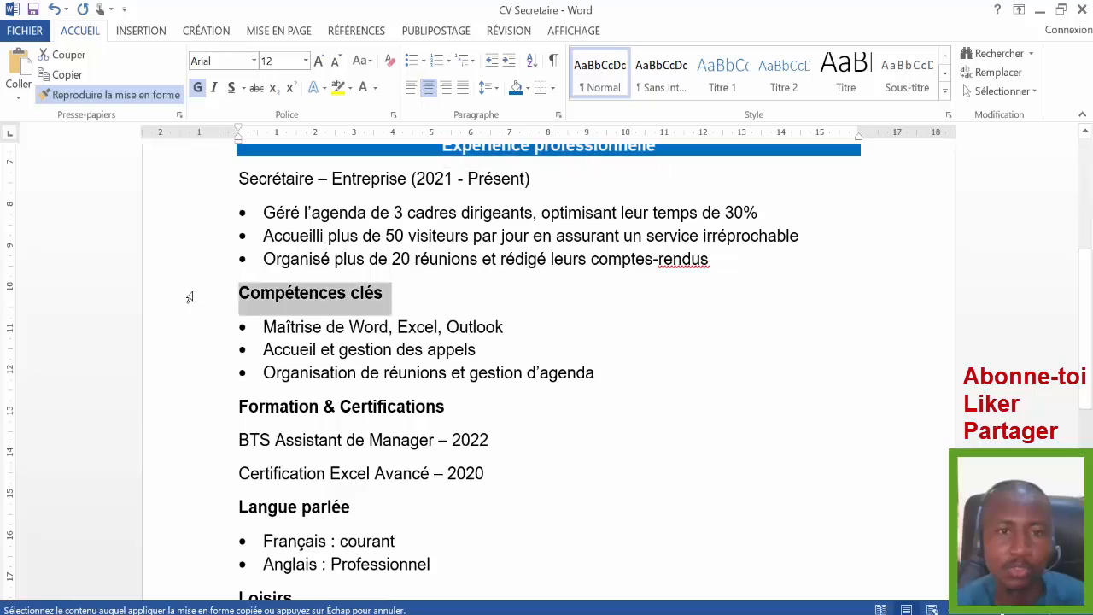
left_click(111, 95)
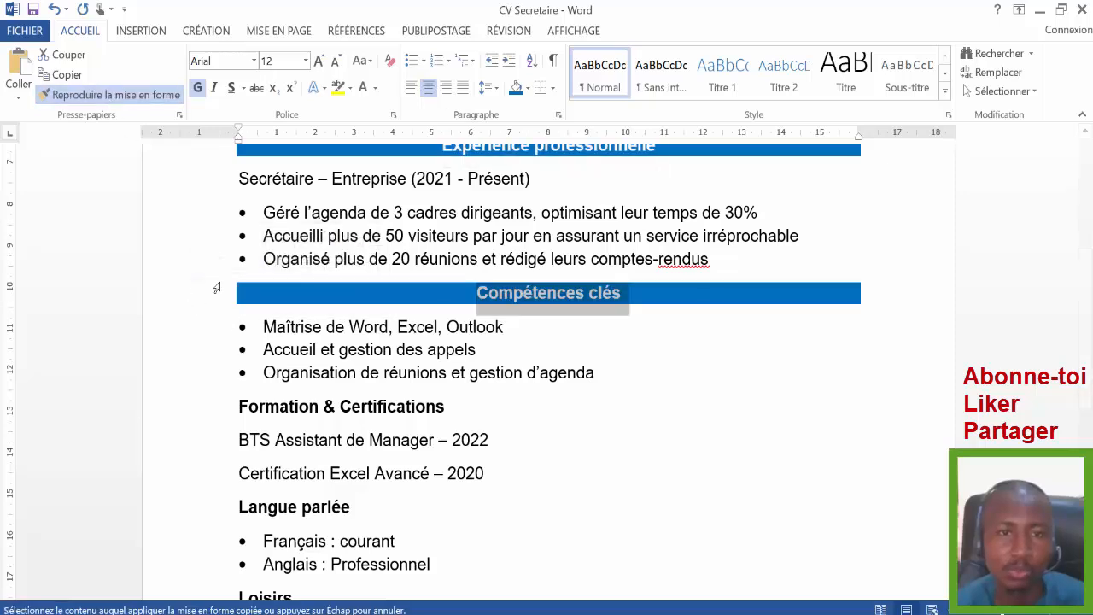
left_click(181, 410)
left_click(109, 95)
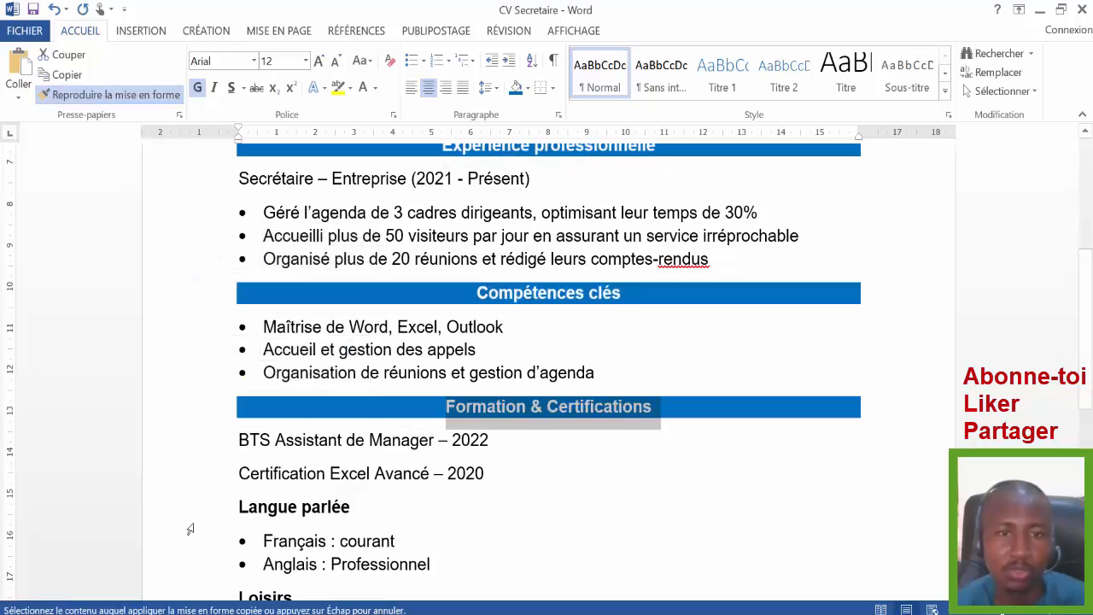
left_click(185, 505)
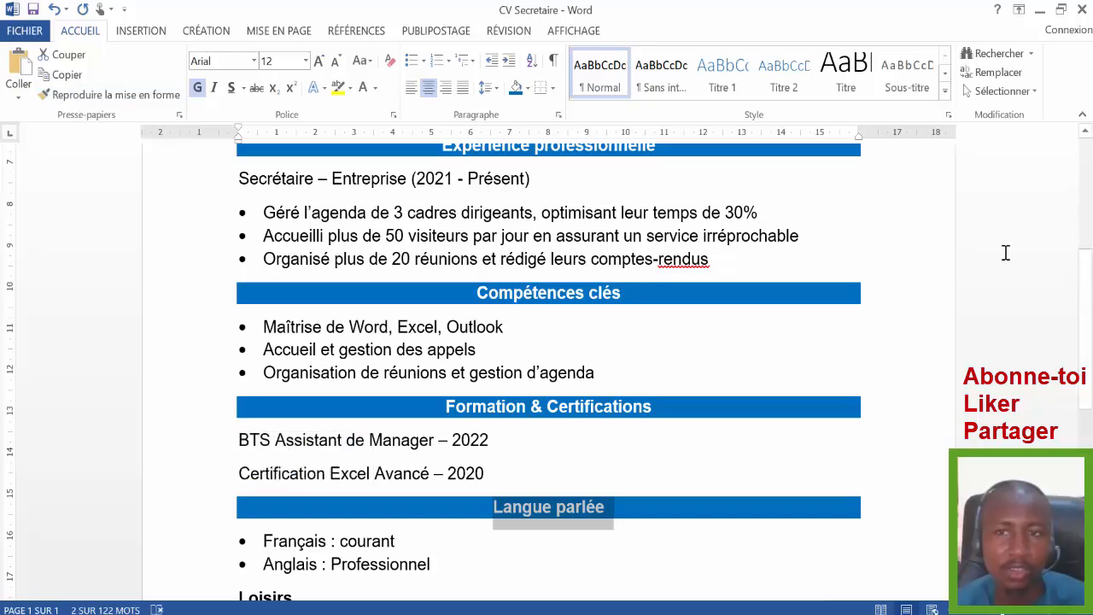
- Copy the Langue parlée banner format onto the Loisirs heading
scroll(546, 359, "down", 5)
left_click(165, 365)
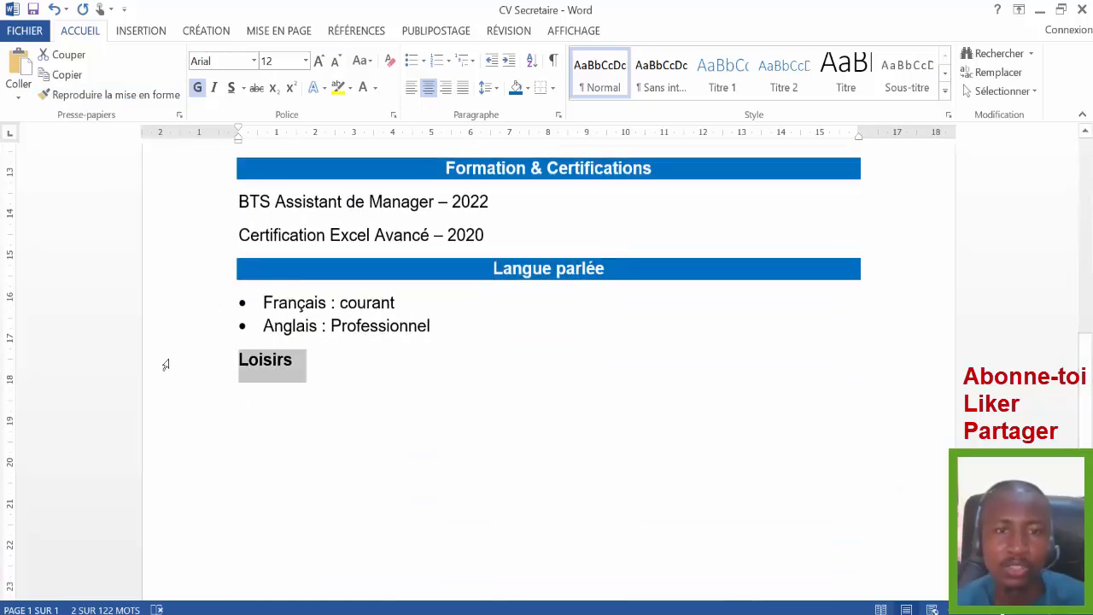
left_click(164, 265)
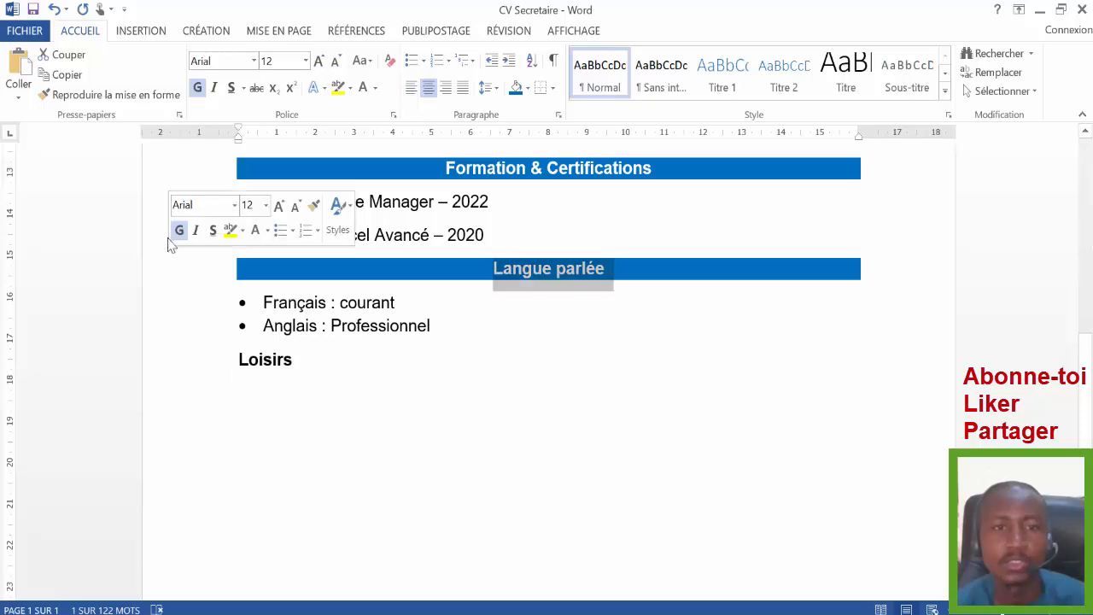
left_click(47, 94)
left_click(188, 361)
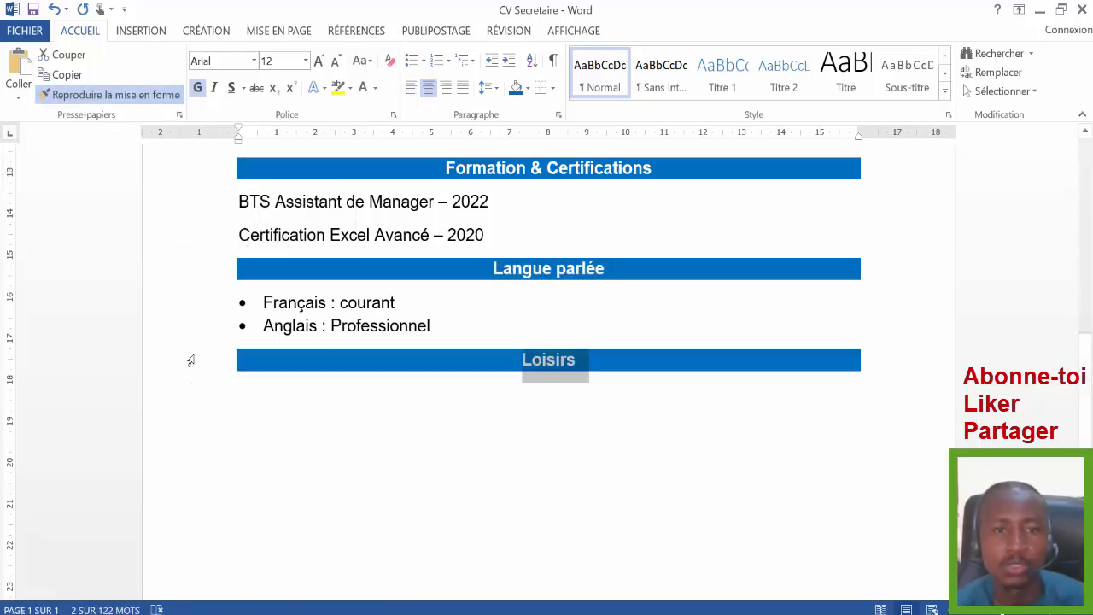
left_click(695, 446)
left_click_drag(1091, 380, 1092, 204)
- Delete the blank line under the Secrétaire Administrative subtitle, then review the whole CV
left_click(511, 256)
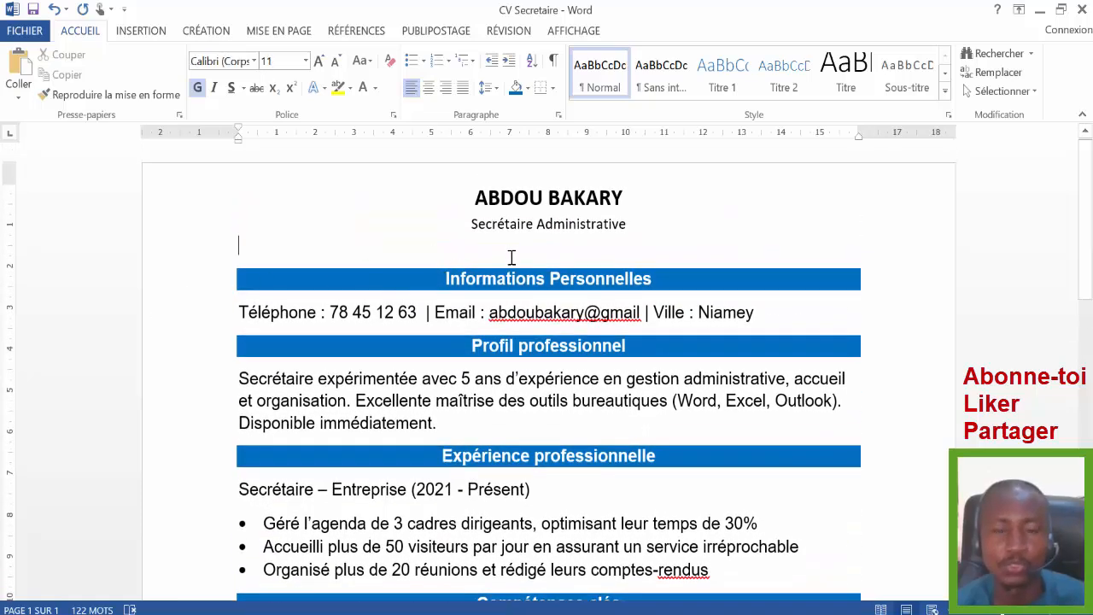
key("BackSpace")
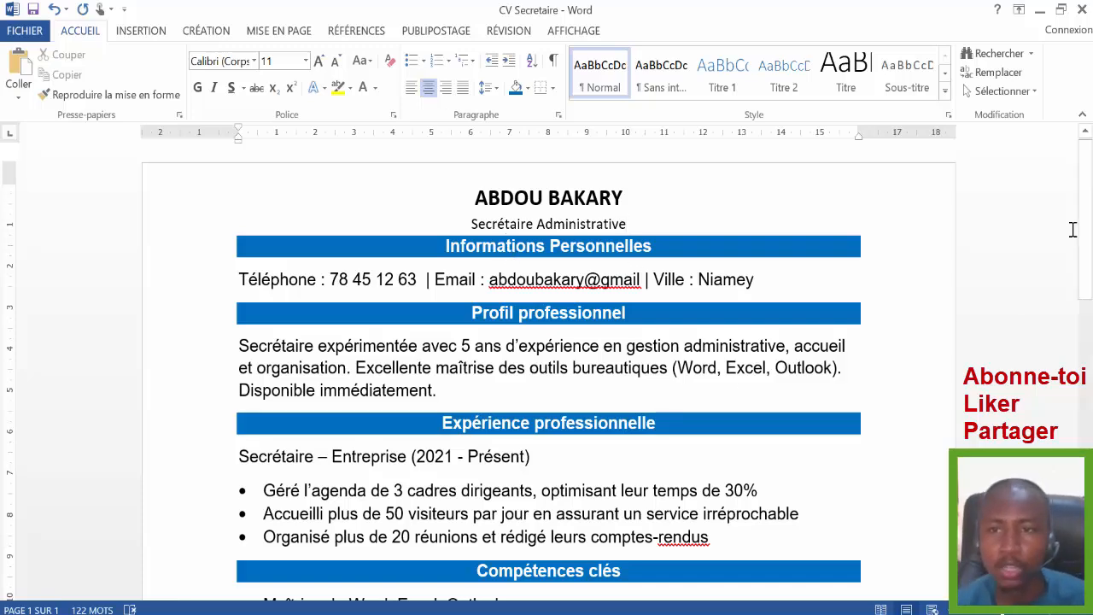
left_click_drag(1085, 224, 1092, 202)
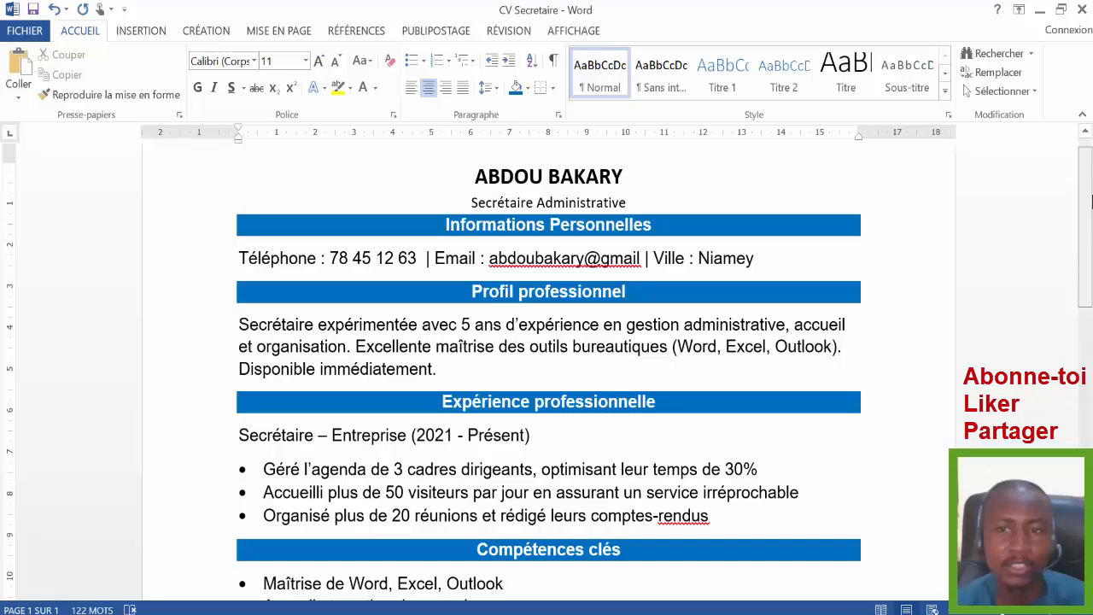
left_click_drag(1092, 202, 1078, 159)
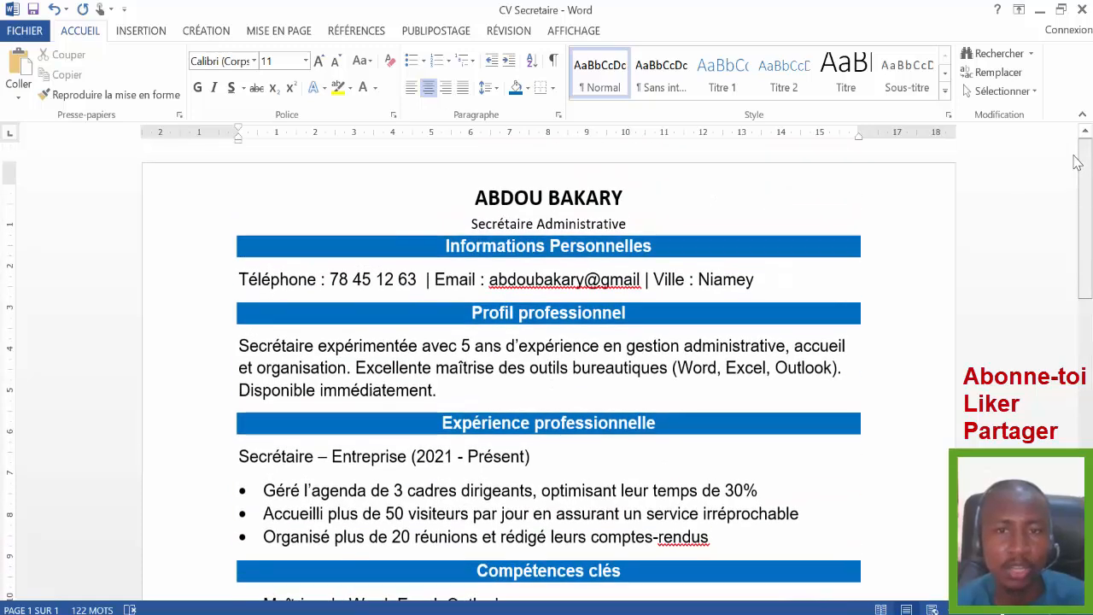
scroll(1084, 186, "down", 10)
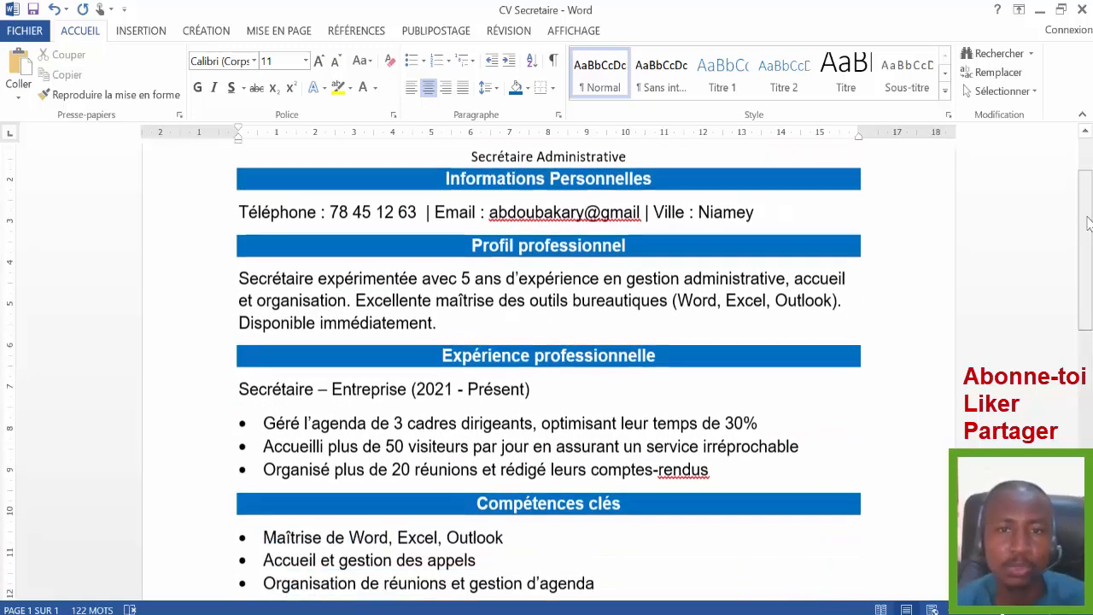
scroll(1092, 253, "up", 10)
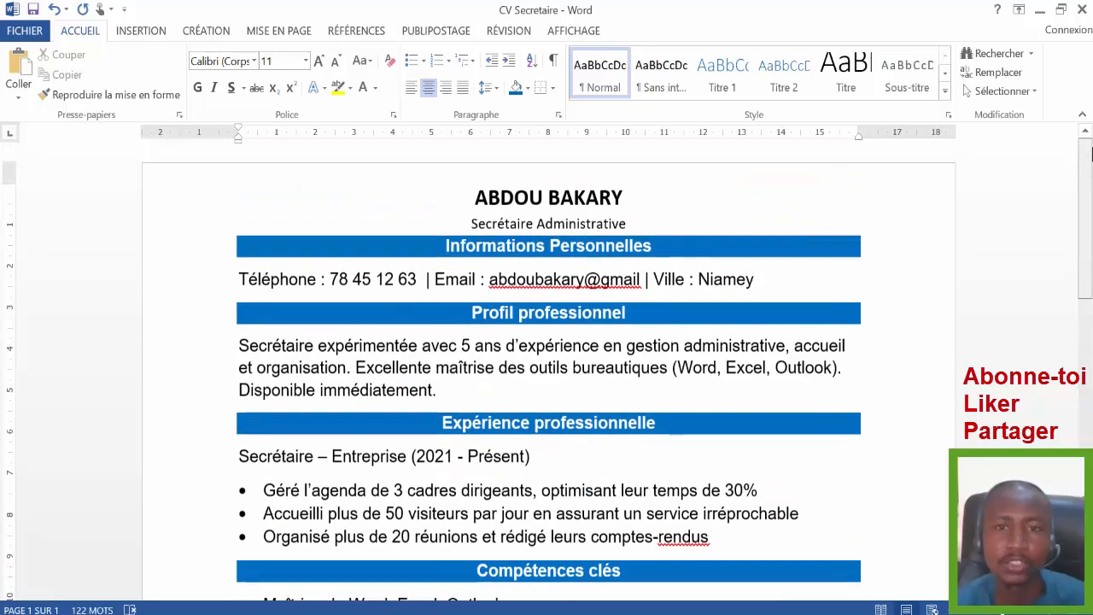